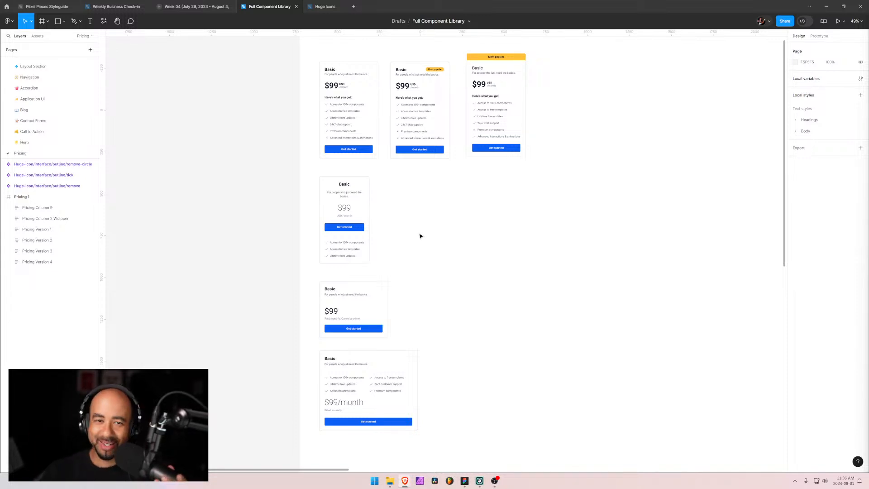
Step: Examine the existing pricing card designs on the Pricing 1 frame, from the three feature-list cards down to Pricing Version 4
scroll(409, 245, "up", 3)
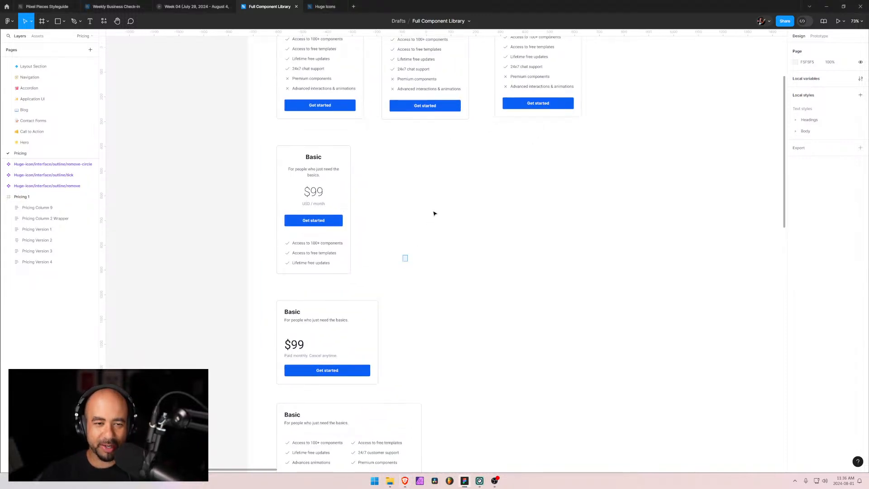
left_click_drag(365, 275, 396, 201)
left_click_drag(409, 160, 403, 291)
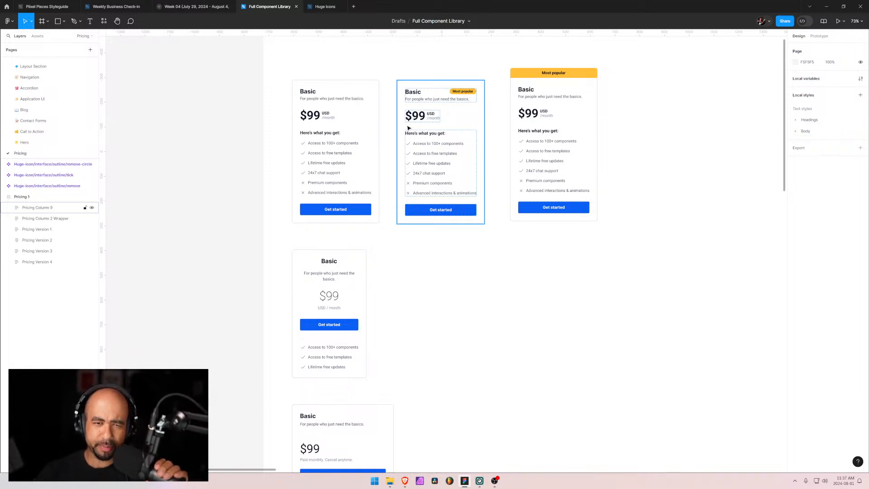
left_click(474, 250)
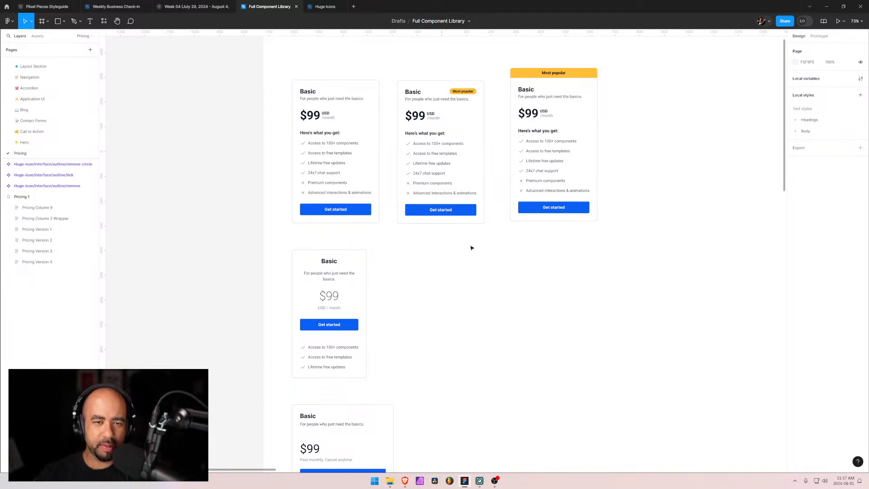
left_click_drag(430, 295, 464, 269)
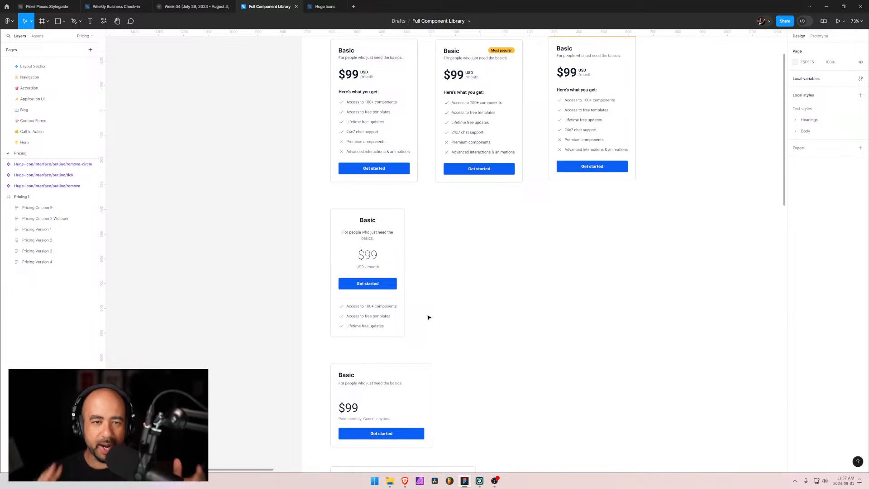
scroll(459, 273, "down", 2, "ctrl")
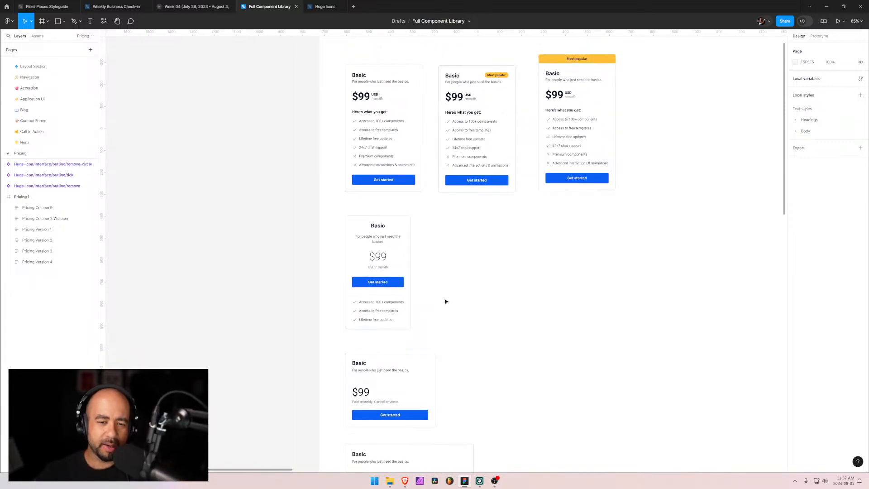
left_click(414, 278)
scroll(450, 277, "down", 5)
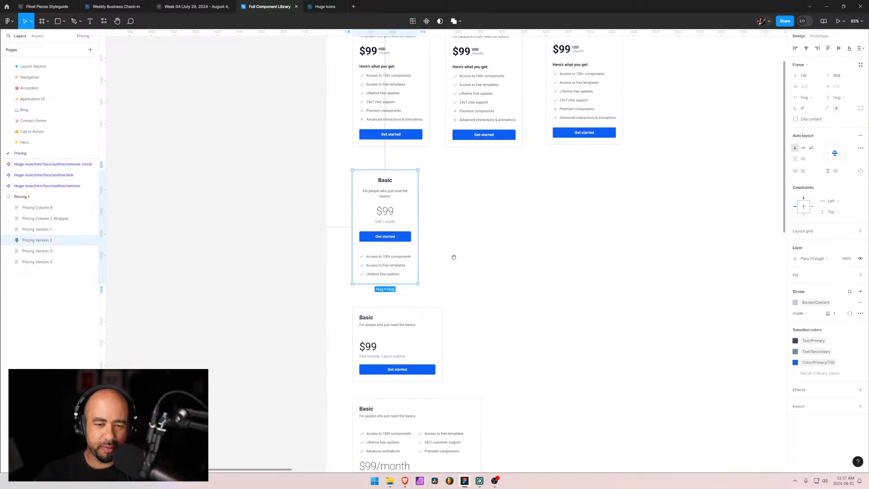
left_click(361, 84)
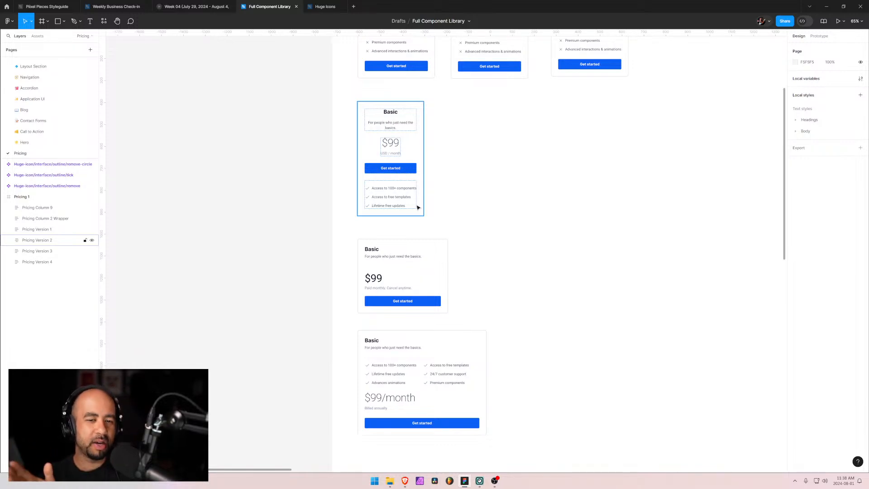
scroll(480, 290, "up", 5)
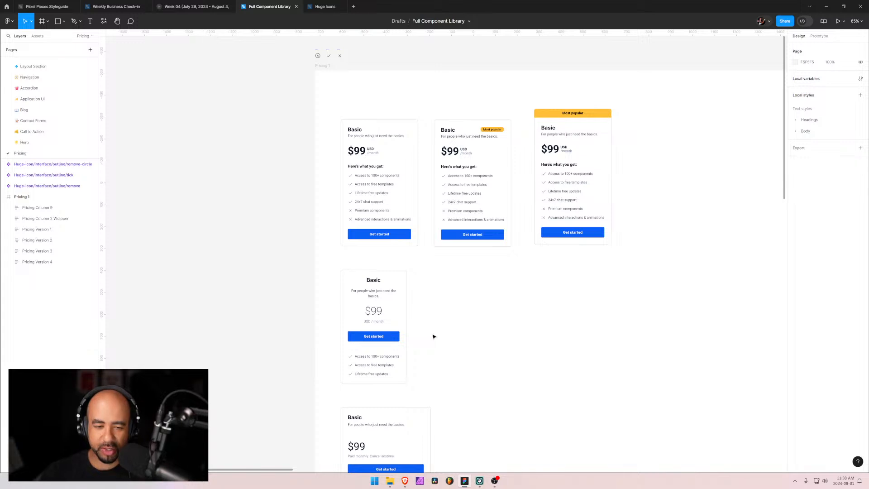
left_click_drag(436, 337, 458, 196)
left_click_drag(465, 241, 458, 105)
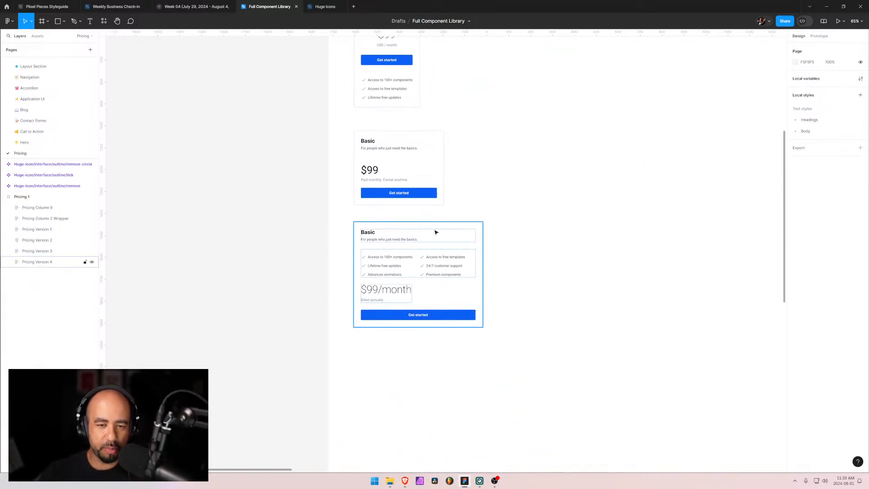
scroll(407, 238, "up", 3)
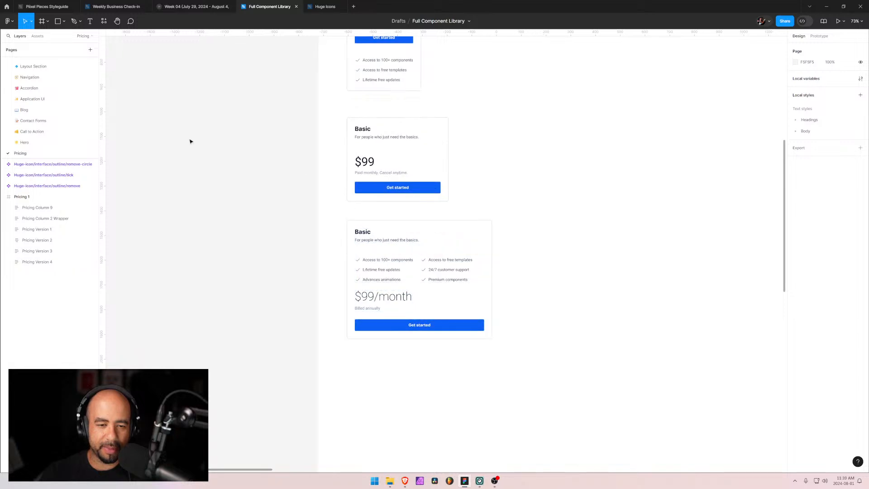
scroll(460, 217, "up", 2)
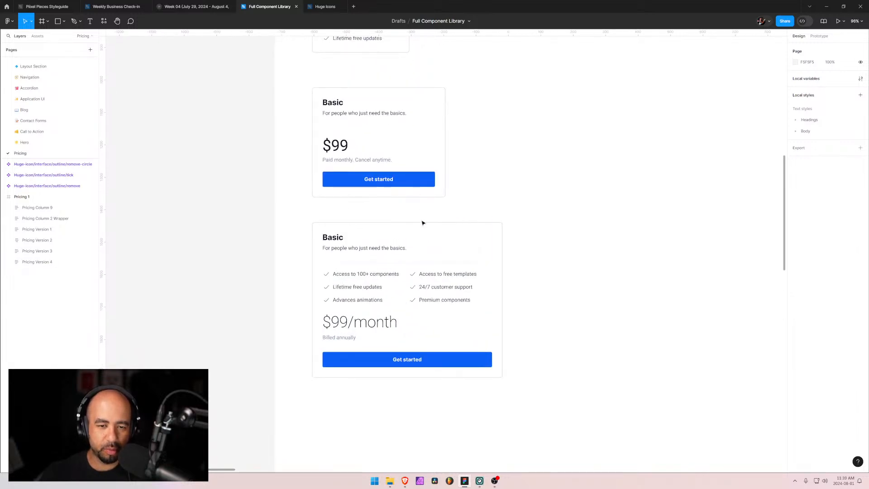
scroll(427, 225, "down", 5)
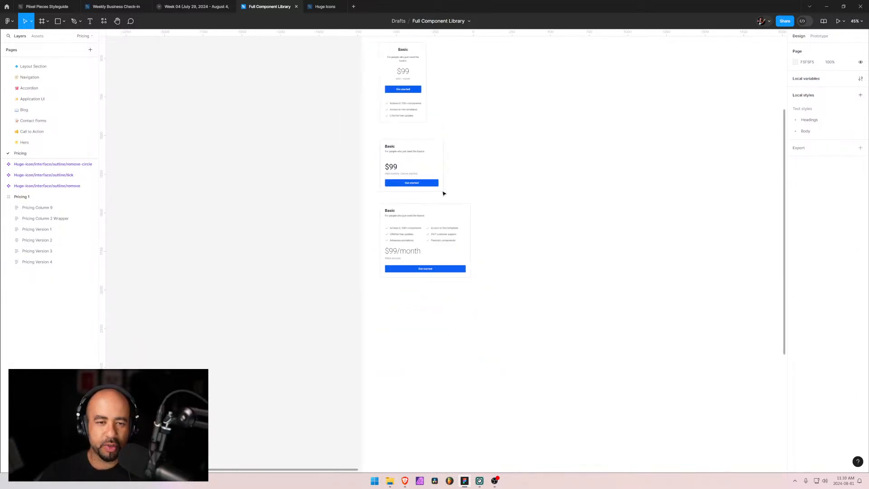
scroll(452, 131, "up", 4)
scroll(413, 183, "up", 3)
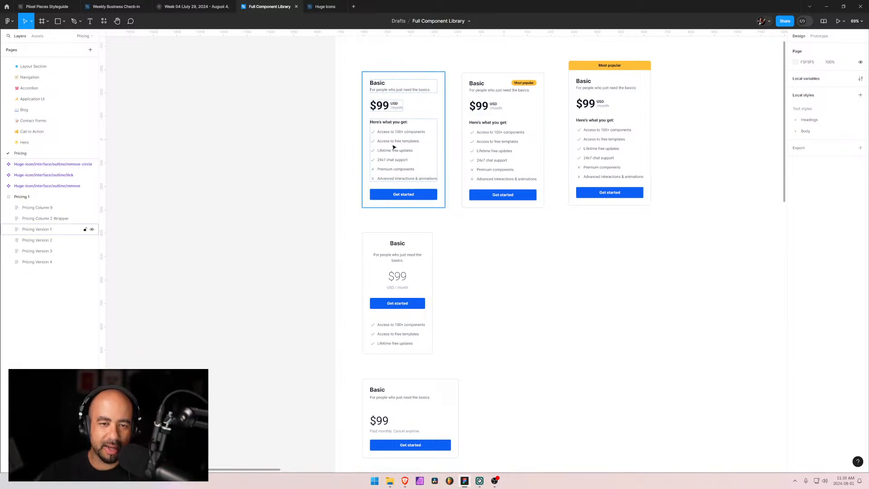
scroll(401, 194, "up", 5)
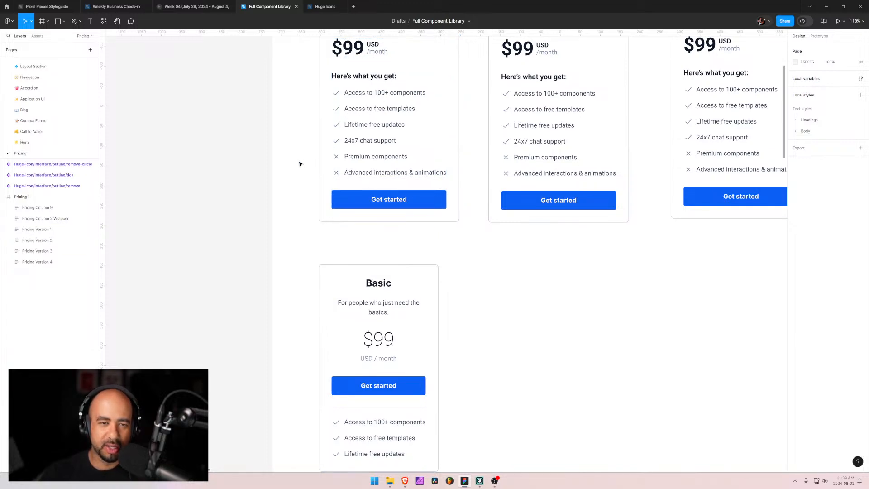
scroll(372, 138, "down", 2)
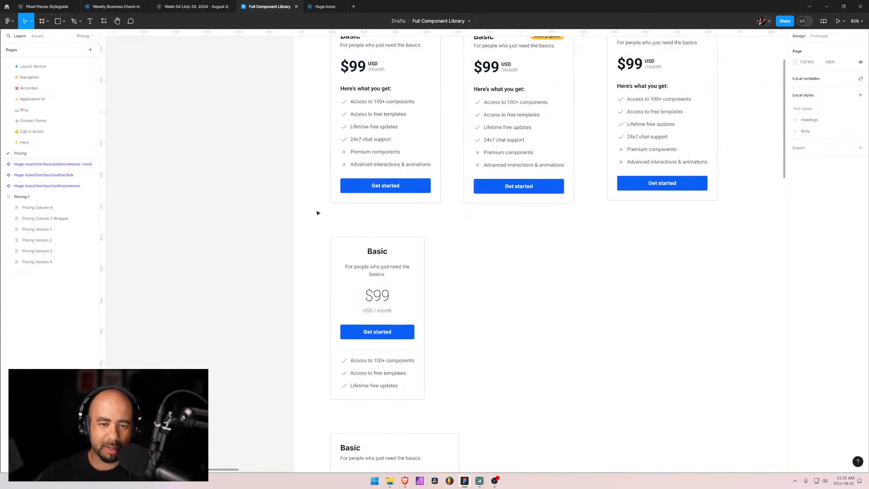
scroll(329, 167, "down", 3)
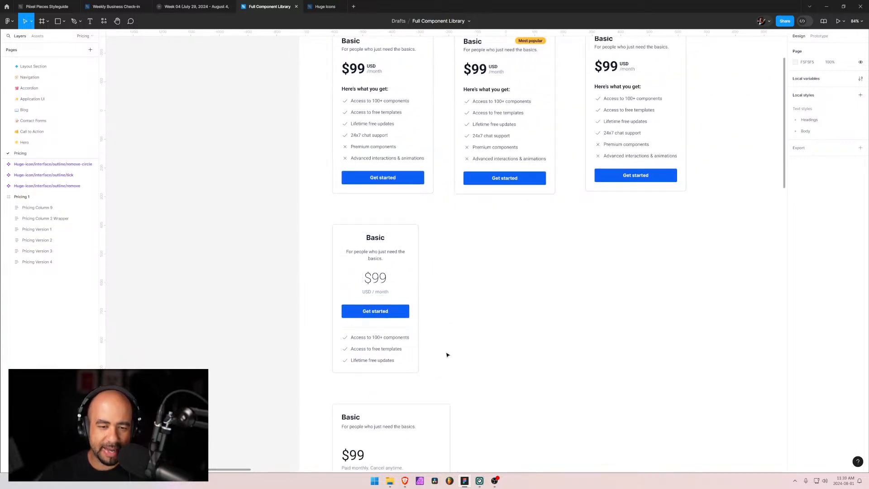
scroll(444, 342, "down", 3)
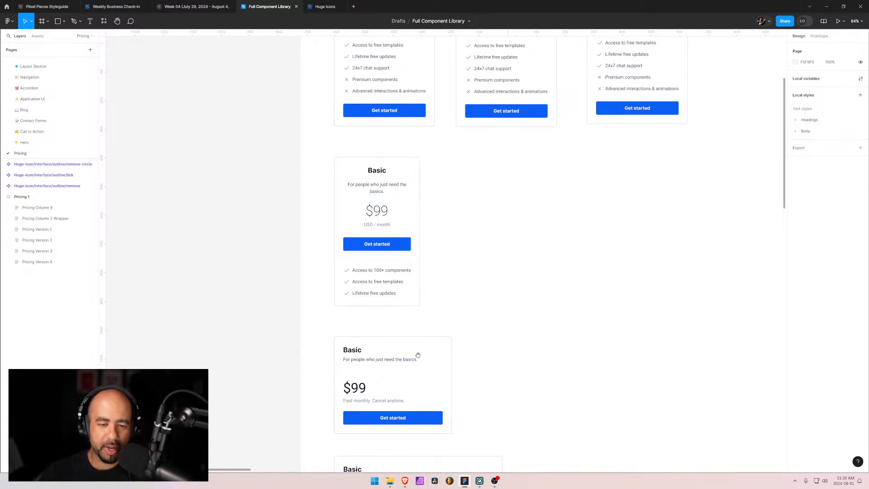
scroll(416, 354, "down", 5)
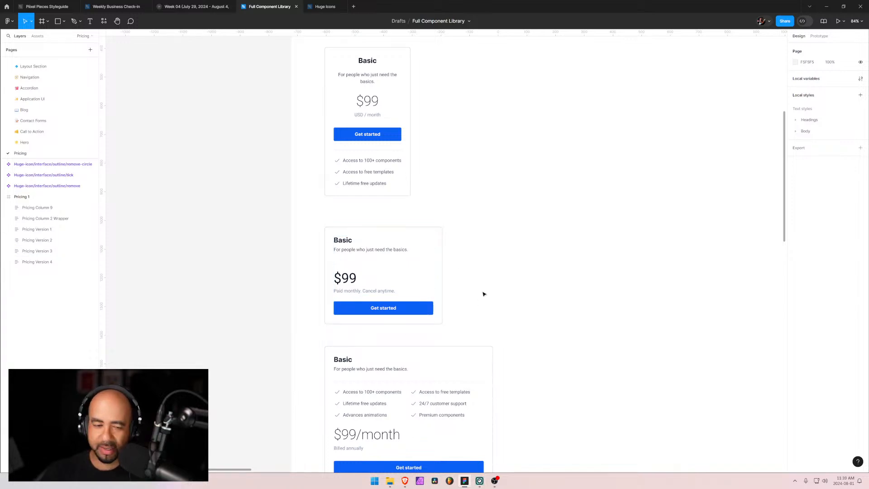
scroll(503, 299, "down", 3)
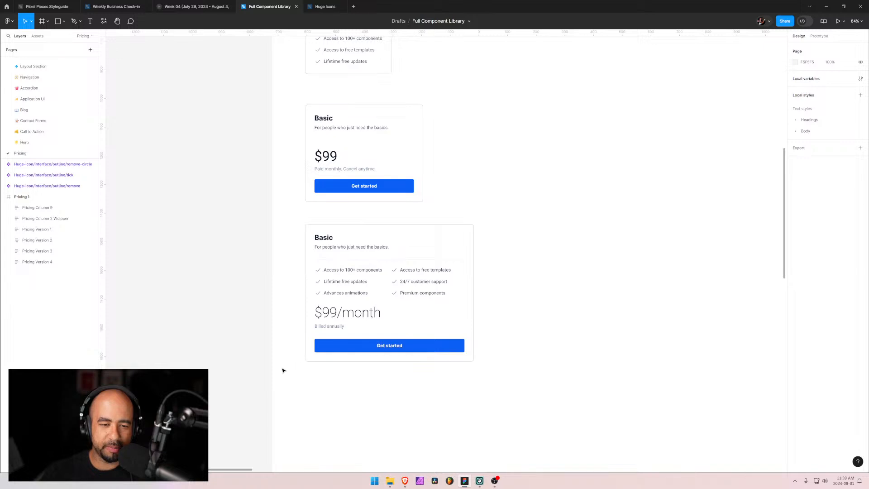
Step: Duplicate the Pricing Version 4 card
left_click(331, 263)
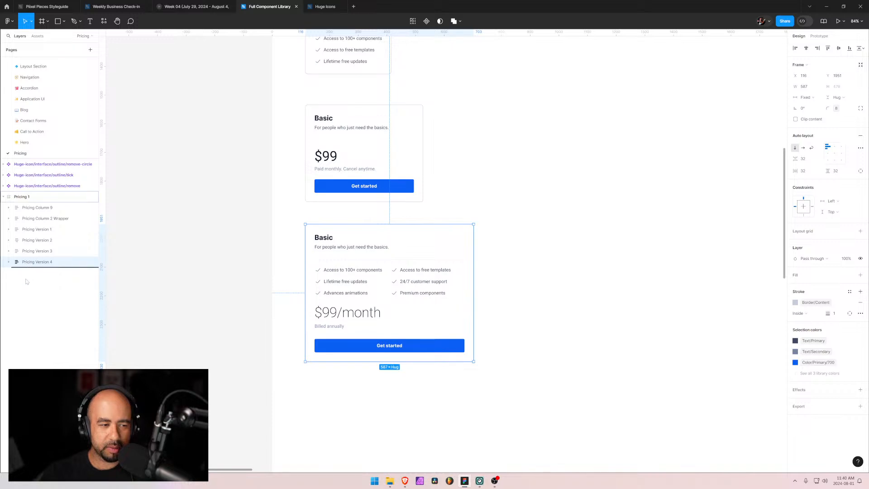
key("ctrl+d")
left_click_drag(359, 267, 384, 177)
Step: Move the Pricing Version 4 card straight down, below its duplicate
left_click(432, 223)
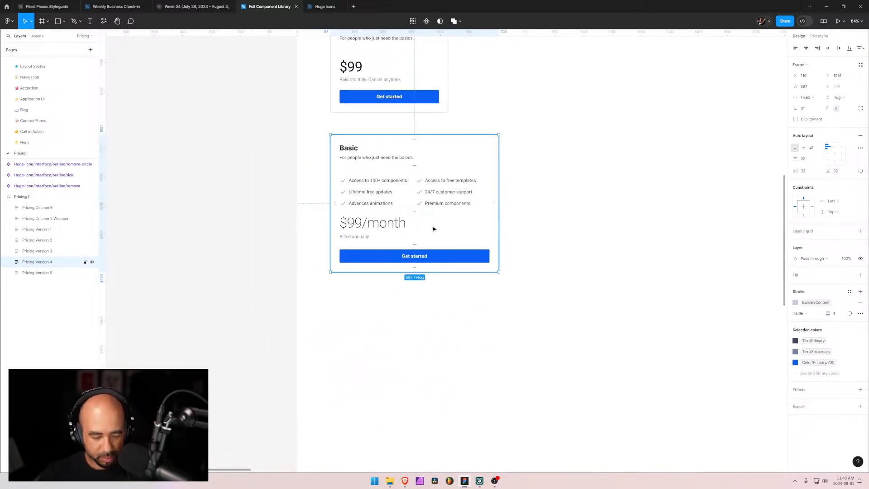
left_click_drag(425, 228, 429, 398)
scroll(589, 294, "down", 2)
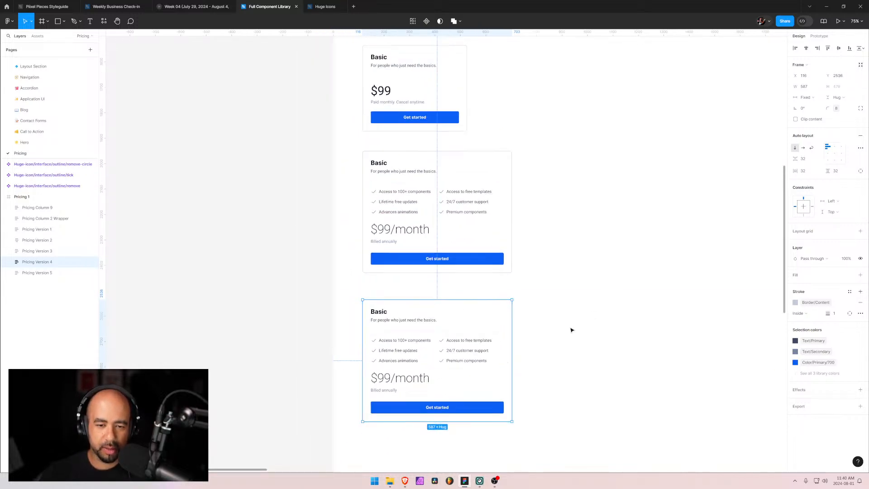
scroll(430, 311, "up", 1)
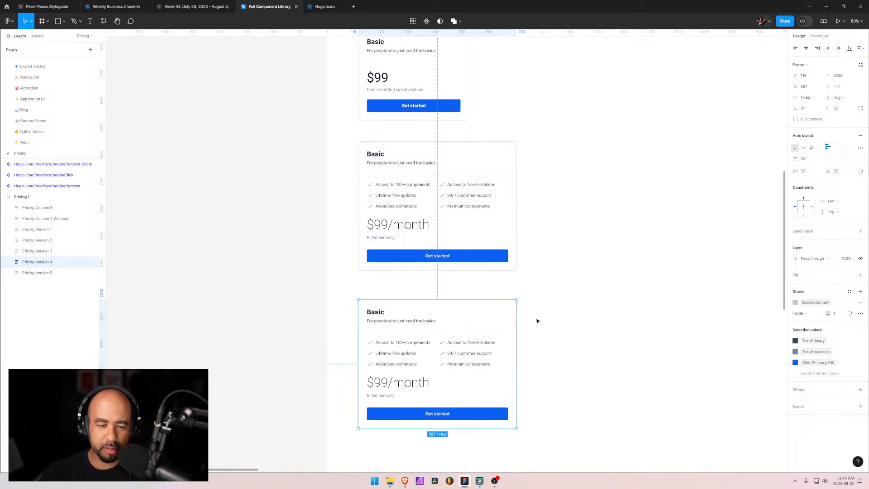
left_click(539, 280)
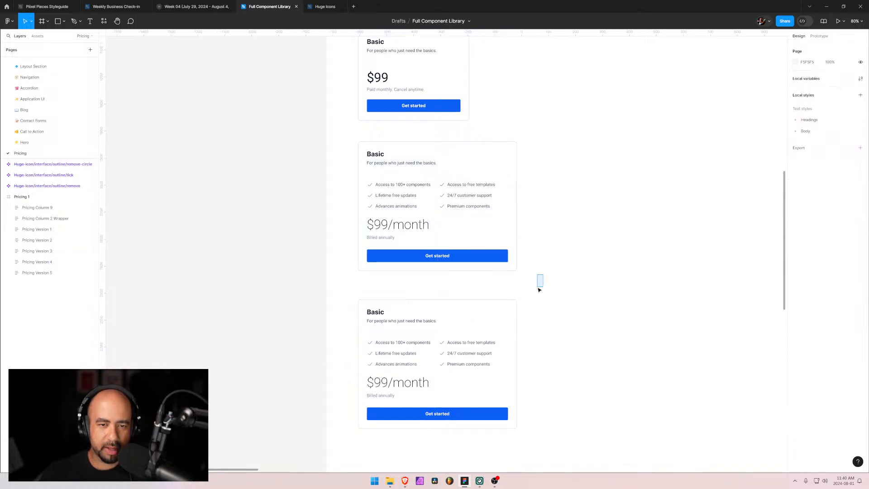
Step: Check which of the two identical cards belongs to the Pricing Version 4 layer and which to Pricing Version 5
scroll(475, 242, "down", 5)
left_click_drag(486, 140, 459, 228)
left_click(544, 146)
left_click_drag(545, 128, 506, 103)
left_click(41, 261)
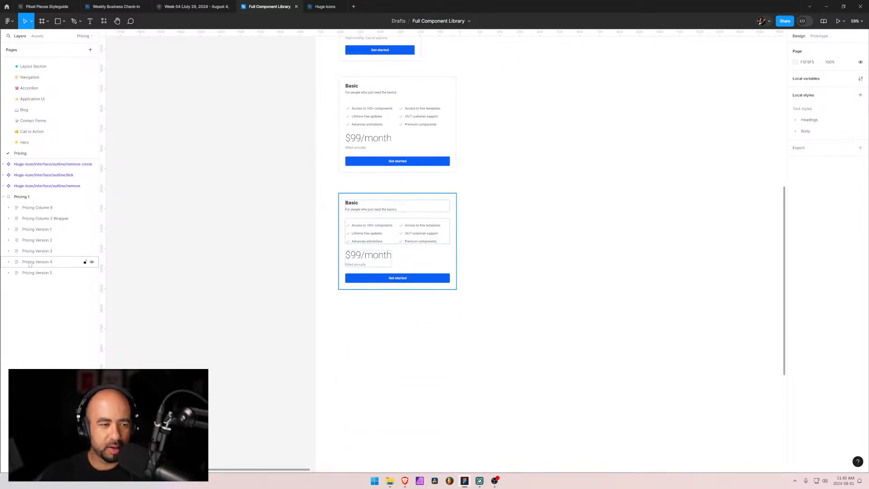
left_click(29, 275)
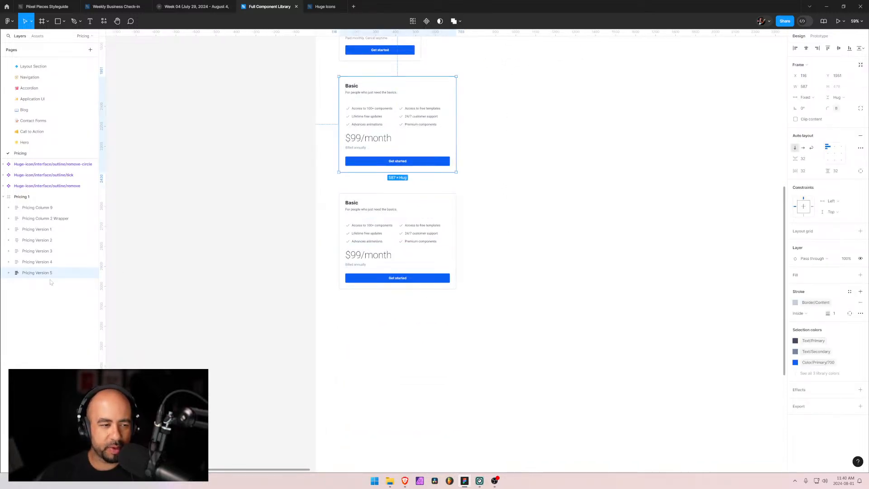
left_click(27, 266)
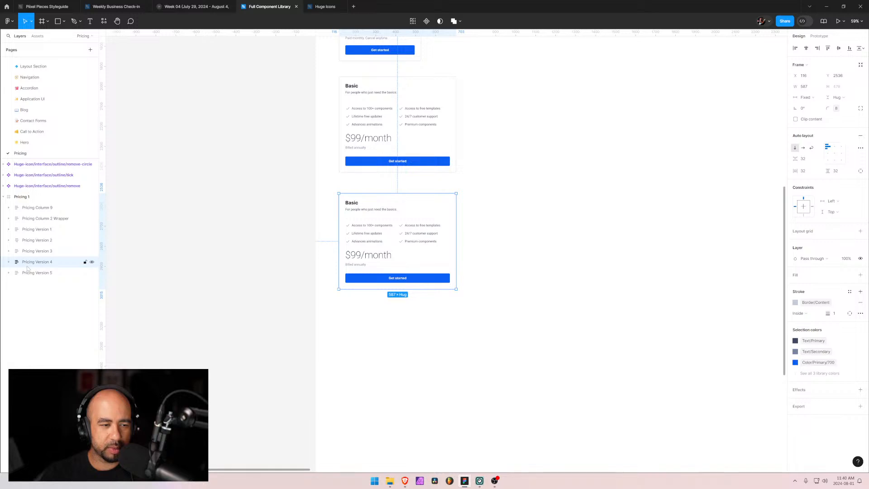
left_click(27, 274)
Step: Undo the downward move of the Pricing Version 4 card
key("ctrl+z")
key("Escape")
key("ctrl+z")
key("ctrl+z")
key("ctrl+z")
key("ctrl+z")
Step: Move the Pricing Version 5 card straight down, below the Pricing Version 4 card
left_click(28, 275)
left_click_drag(368, 98, 372, 219)
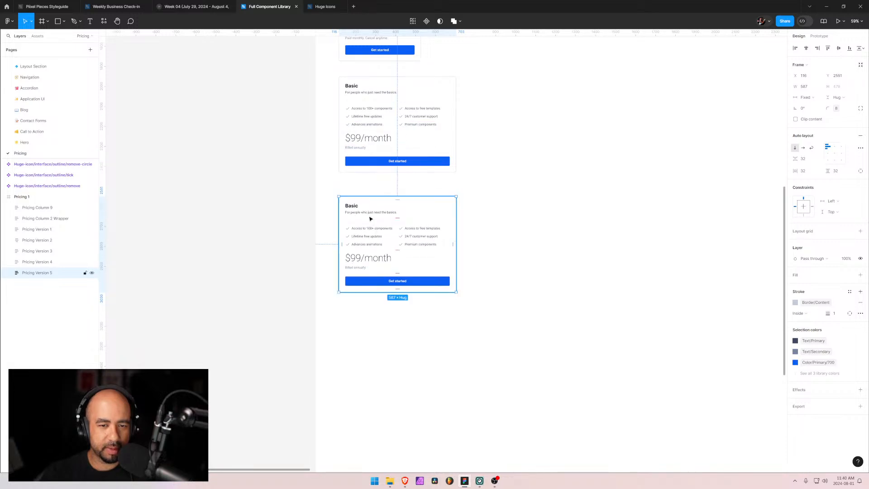
Step: Reorder the Pricing Version 5 card so its Price group comes above the Heading group
left_click(8, 273)
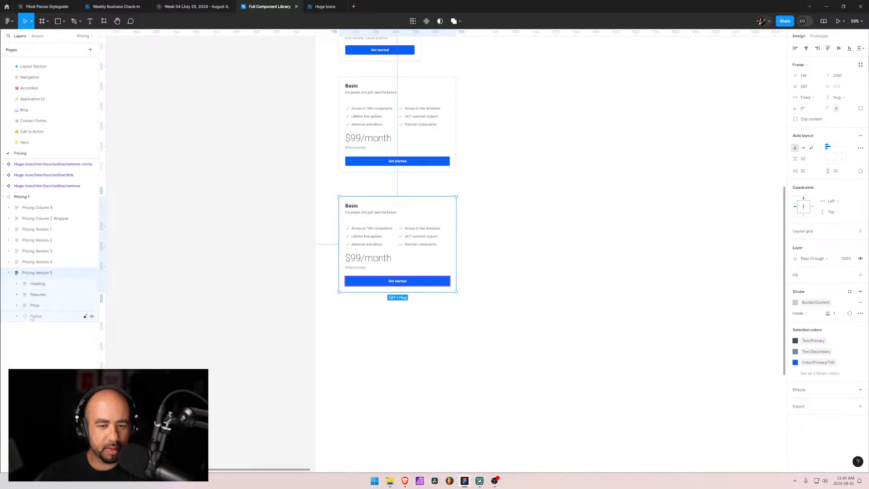
left_click(31, 317)
left_click(39, 307)
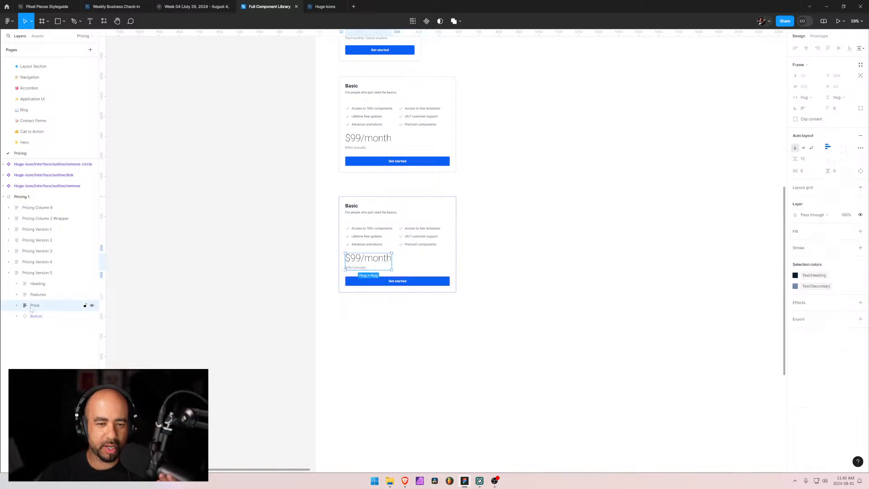
left_click_drag(40, 309, 38, 285)
Step: Remove "/month" from the price text in the Pricing Version 5 card, leaving "$99"
left_click(17, 295)
left_click(43, 306)
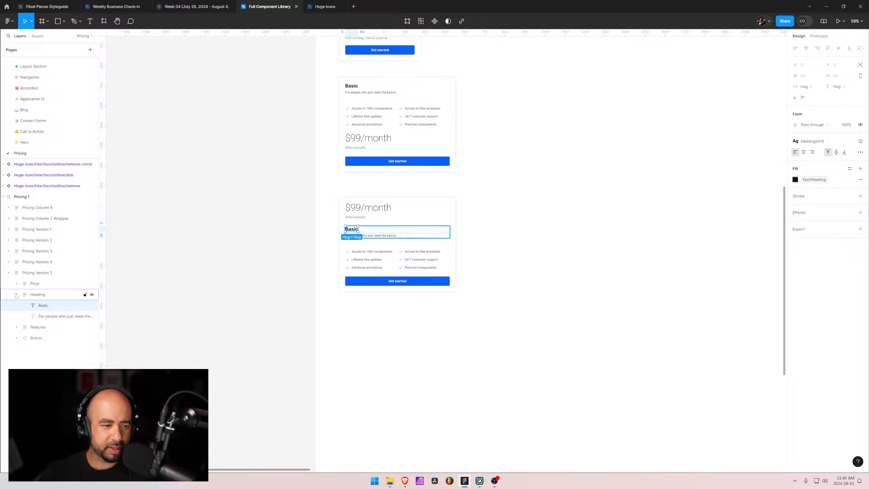
left_click(364, 208)
double_click(364, 210)
left_click(361, 208)
key("shift+End")
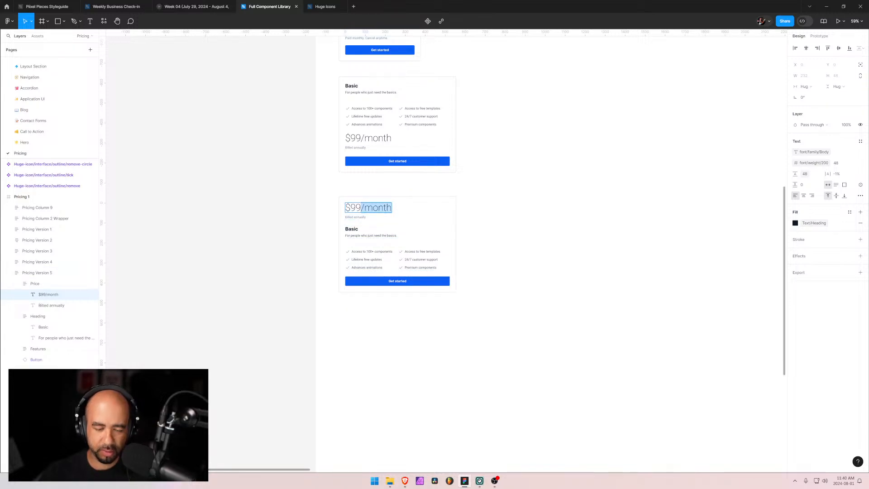
key("BackSpace")
key("Escape")
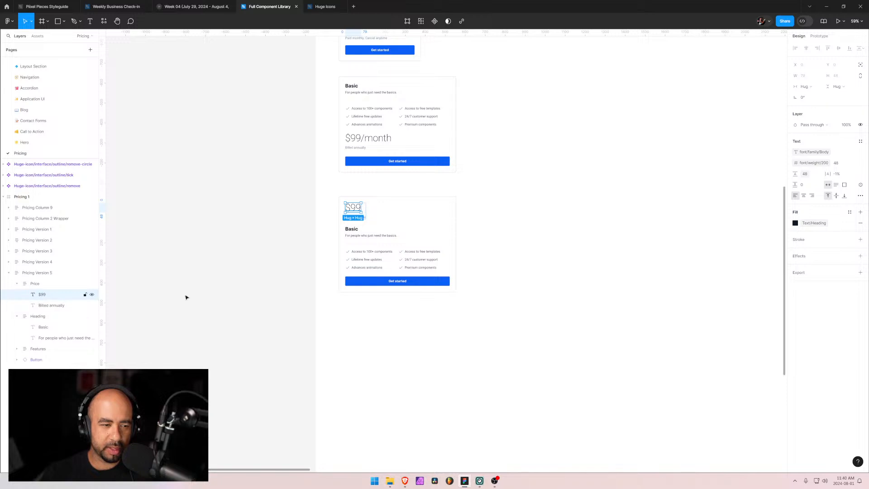
Step: Set the font weight variable of the "$99" price text to 700
left_click(810, 163)
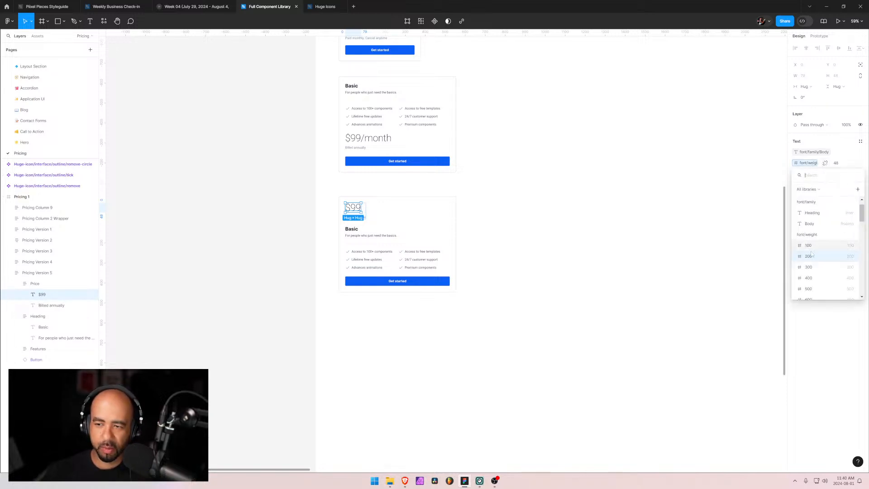
scroll(812, 290, "down", 2)
left_click(810, 279)
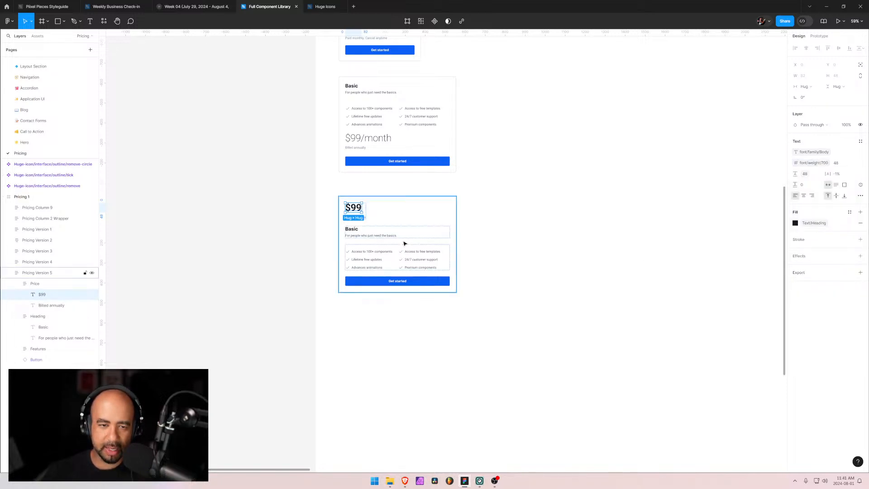
Step: Replace the "Billed annually" text in the Pricing Version 5 card's Price group with "/month"
left_click(334, 228)
left_click(40, 273)
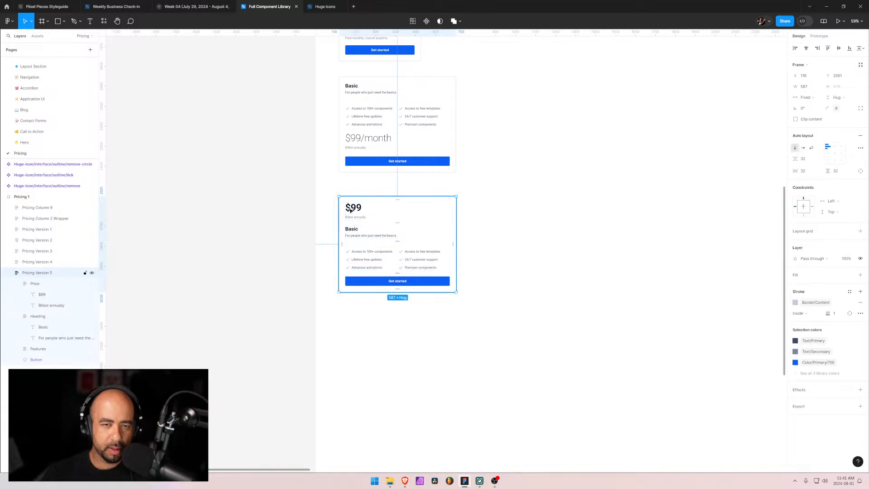
left_click(48, 307)
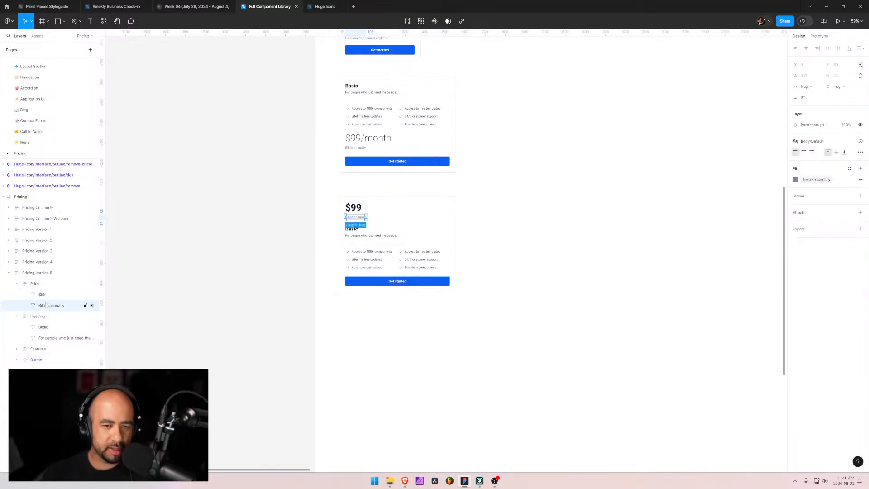
left_click(521, 289)
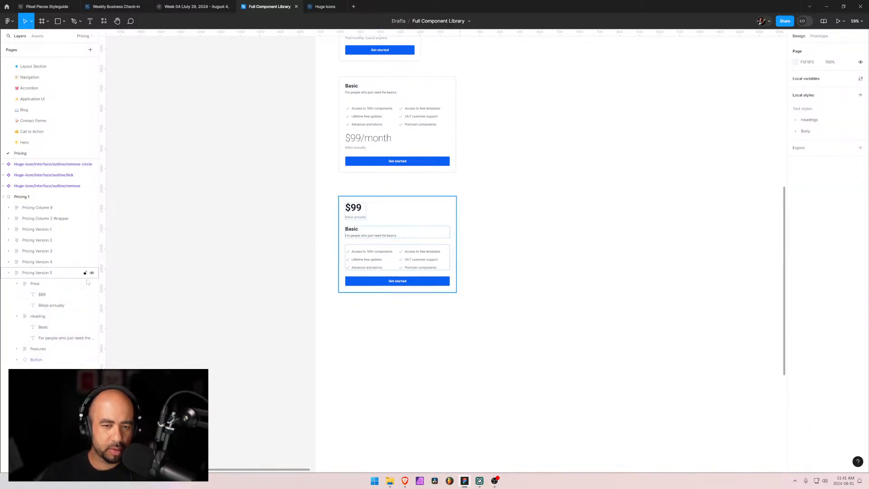
left_click(41, 309)
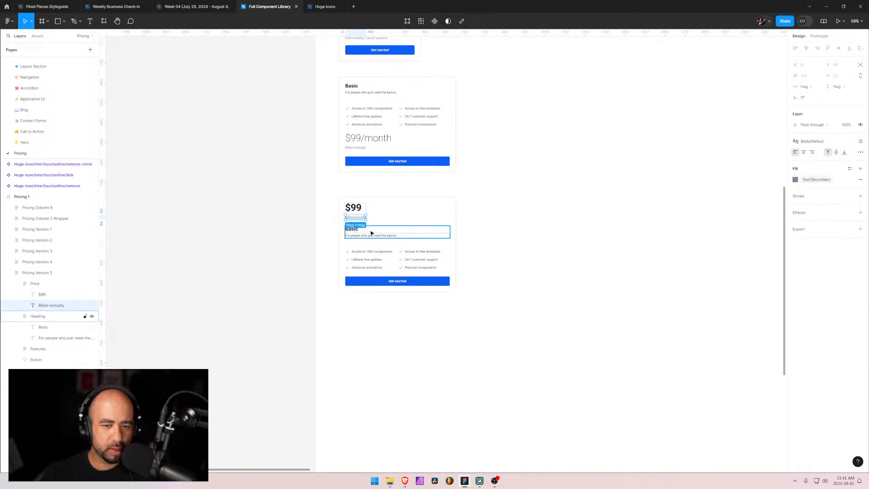
double_click(357, 218)
type("/month")
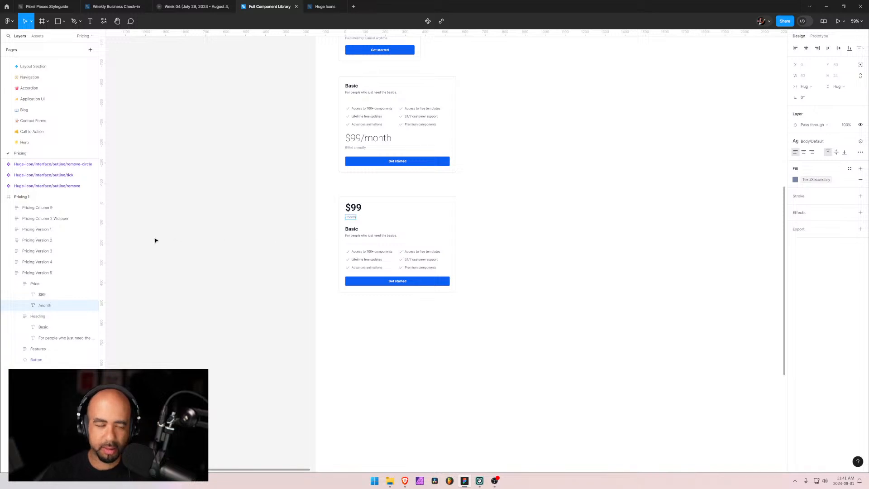
Step: Change the Price group's auto layout to horizontal with bottom-left alignment, so "/month" sits beside "$99"
left_click(34, 284)
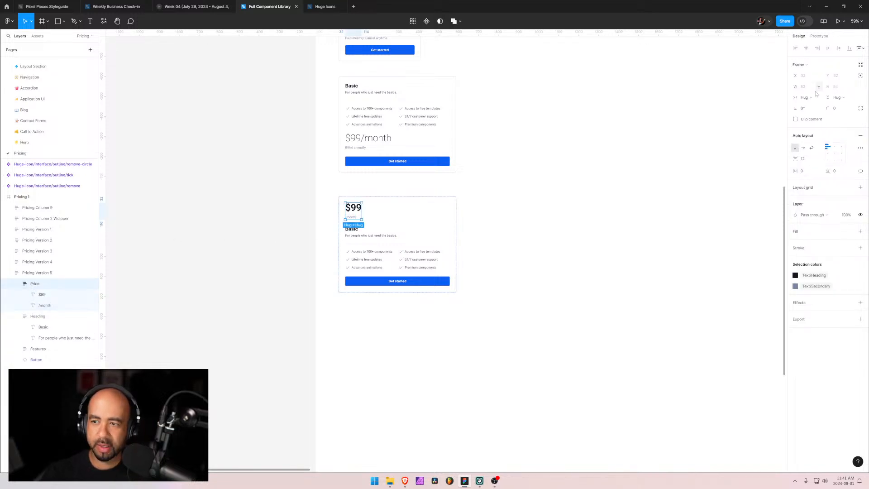
left_click(803, 148)
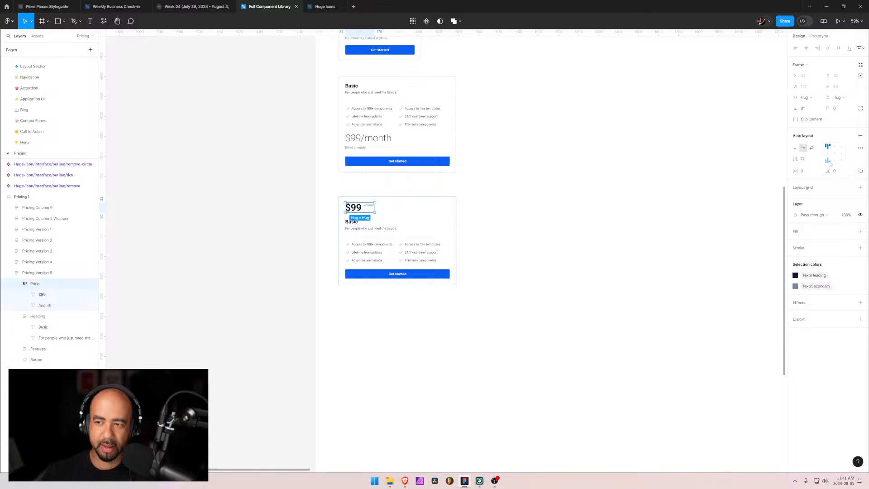
left_click(401, 209)
scroll(351, 222, "up", 10)
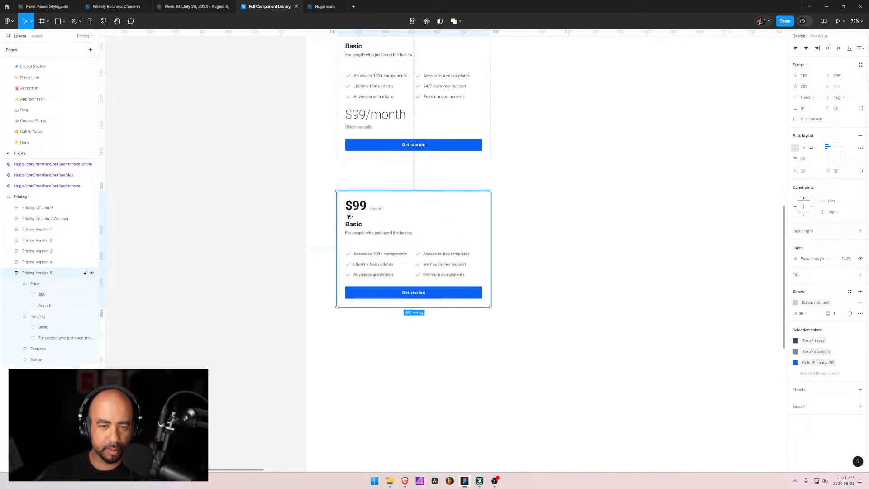
left_click(396, 185)
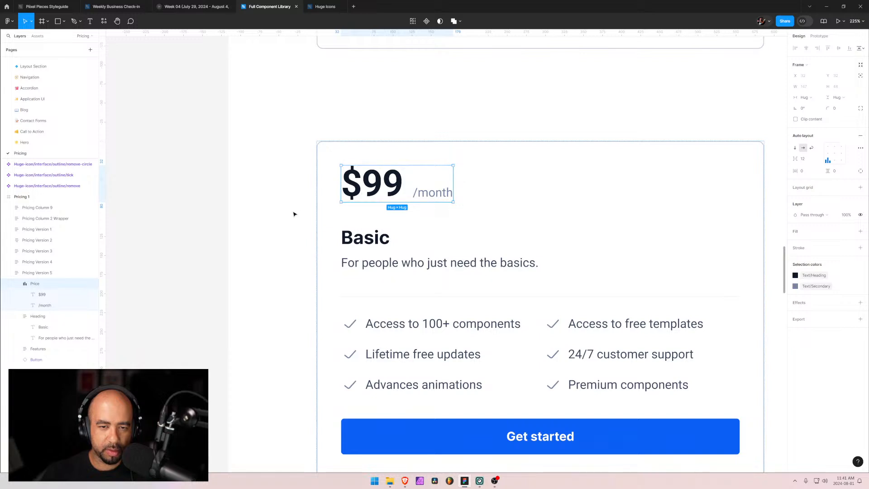
Step: Try detaching the text style of "/month" and setting its line height variable to 20, and to 28
left_click(389, 193)
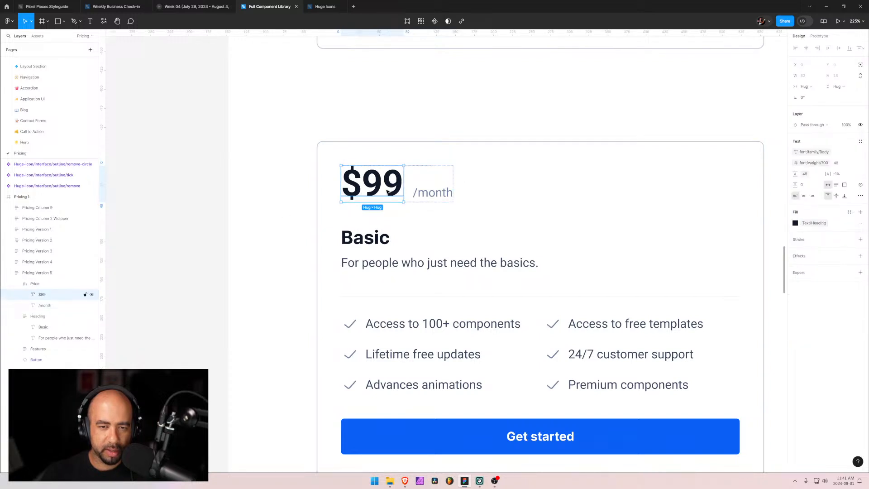
left_click(432, 193)
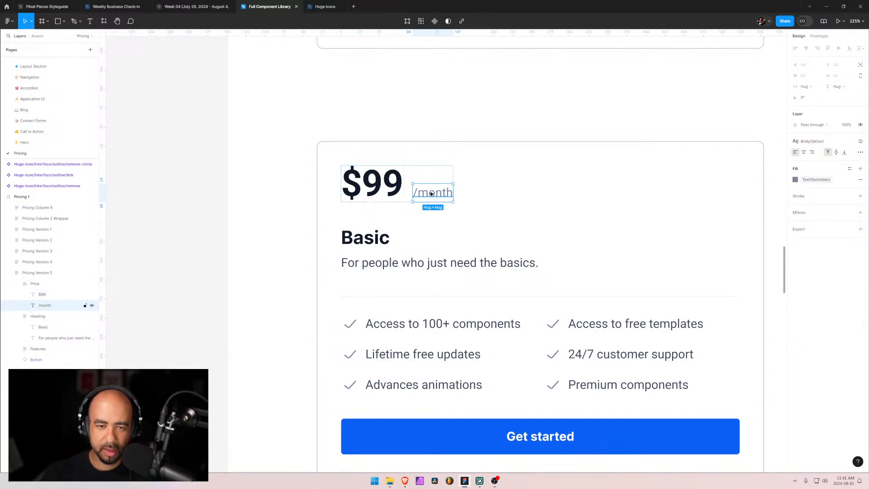
left_click(806, 143)
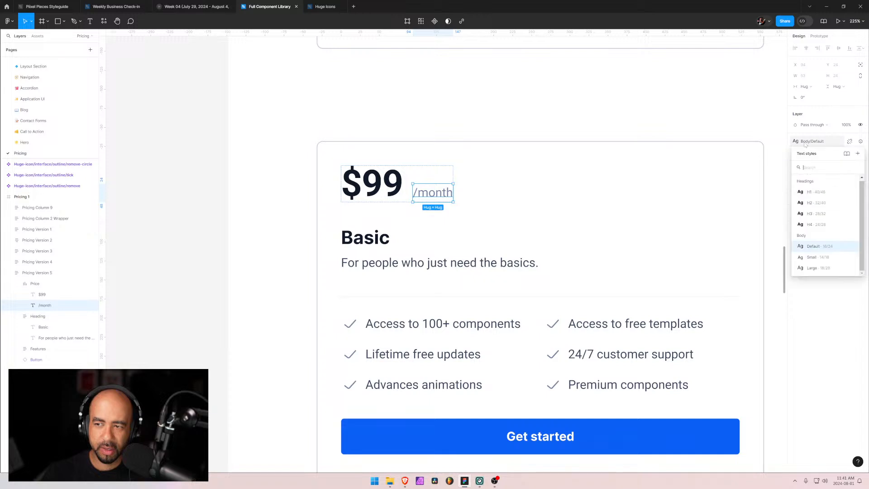
left_click(849, 141)
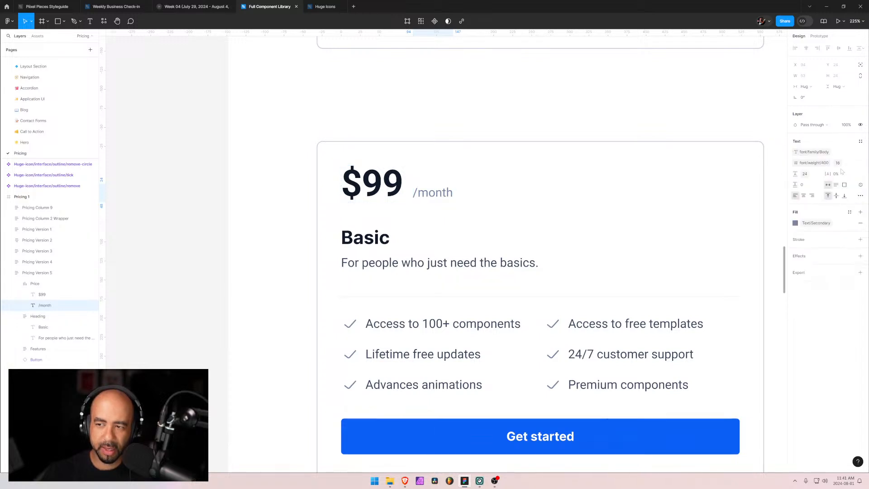
left_click(807, 176)
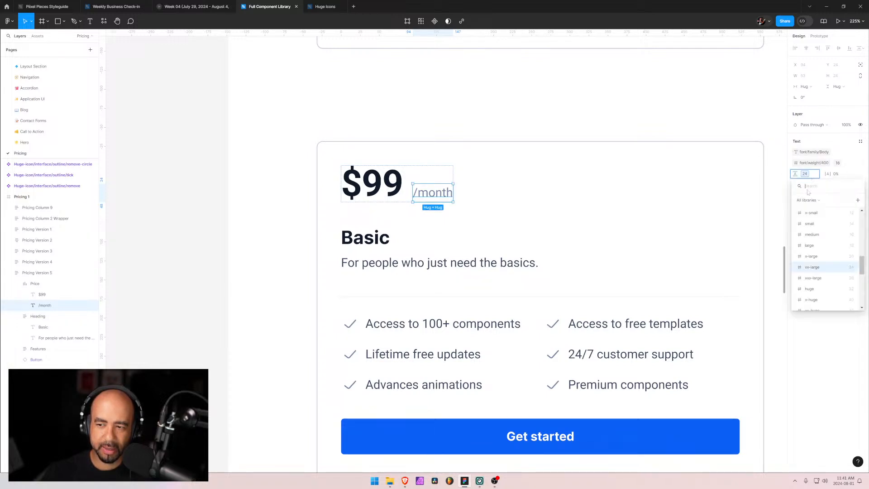
left_click(810, 256)
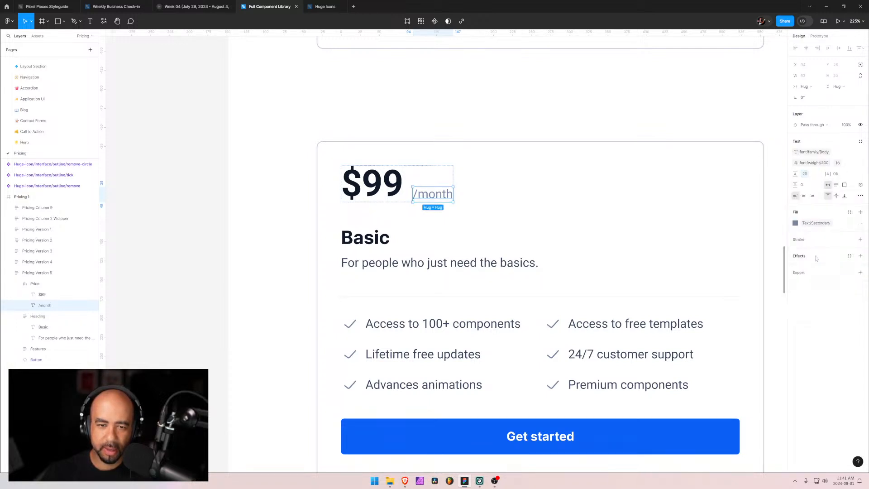
left_click(807, 176)
left_click(810, 289)
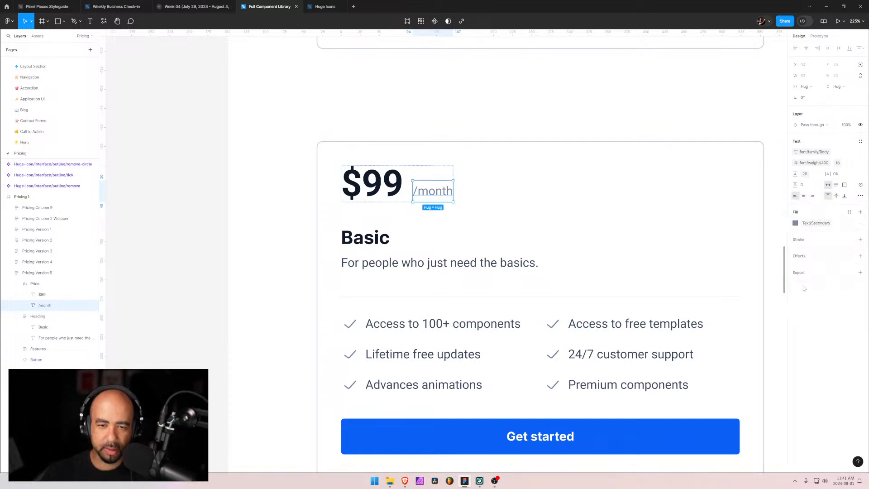
left_click(631, 233)
left_click(427, 156)
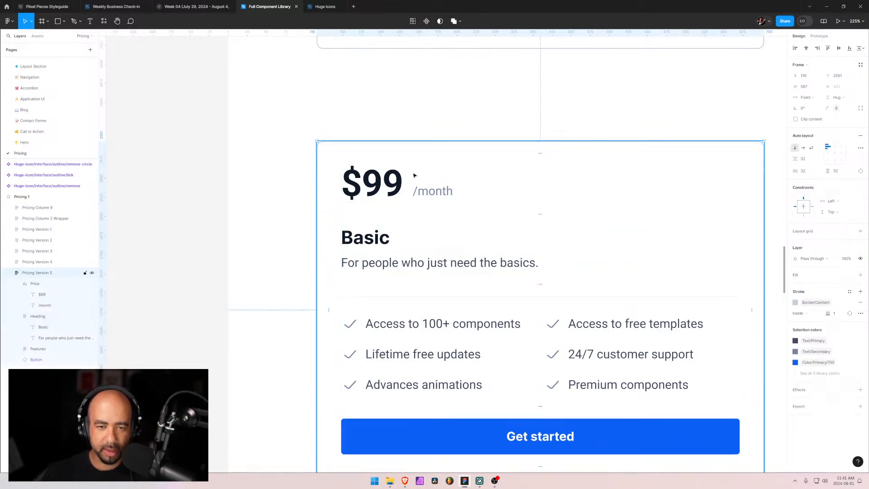
Step: Examine how the "/month" text lines up with the baseline of "$99" in the Price group
left_click(409, 186)
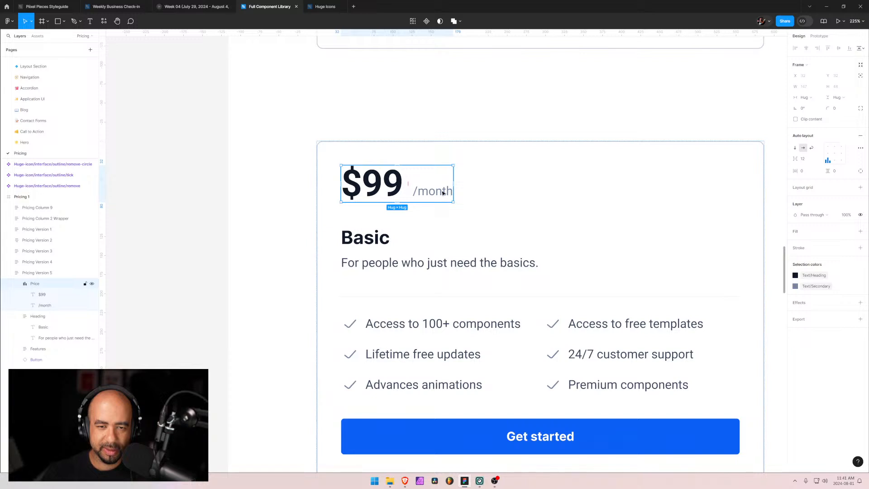
left_click(467, 197)
double_click(465, 246)
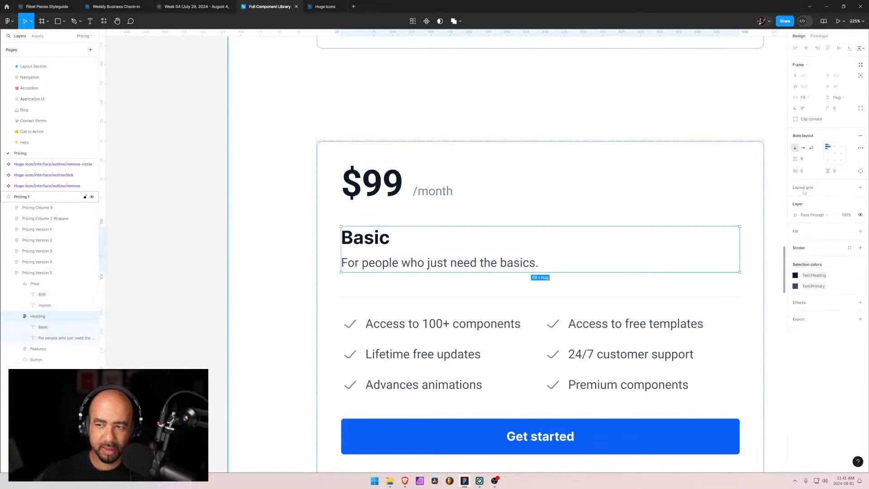
double_click(435, 190)
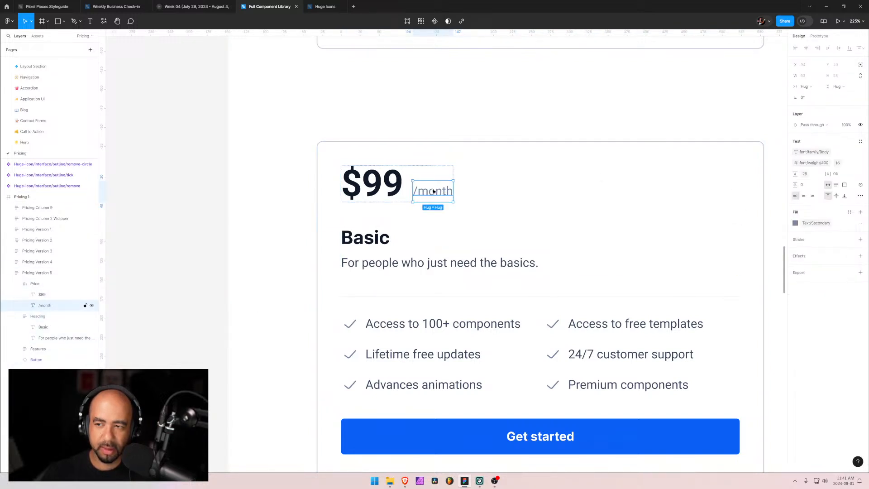
key("Escape")
double_click(433, 191)
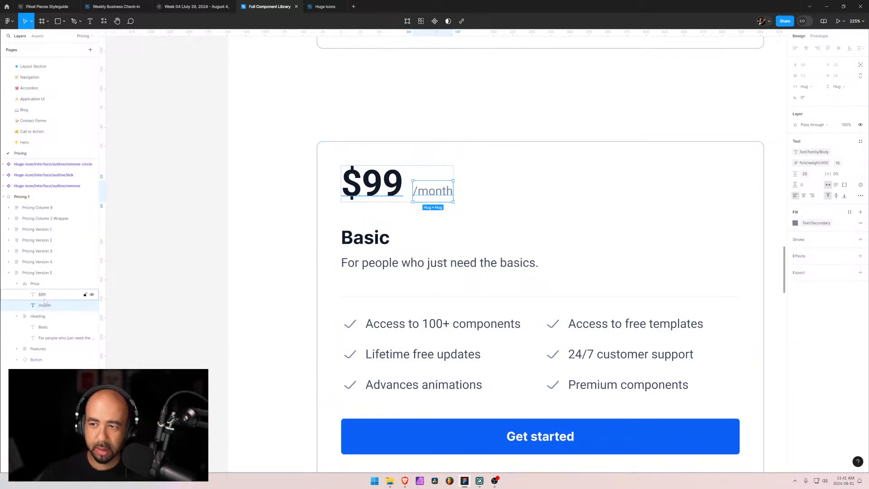
key("Escape")
key("Tab")
Step: Undo the line height and style changes on "/month", restoring its Body/Default text style
key("ctrl+z")
key("ctrl+z")
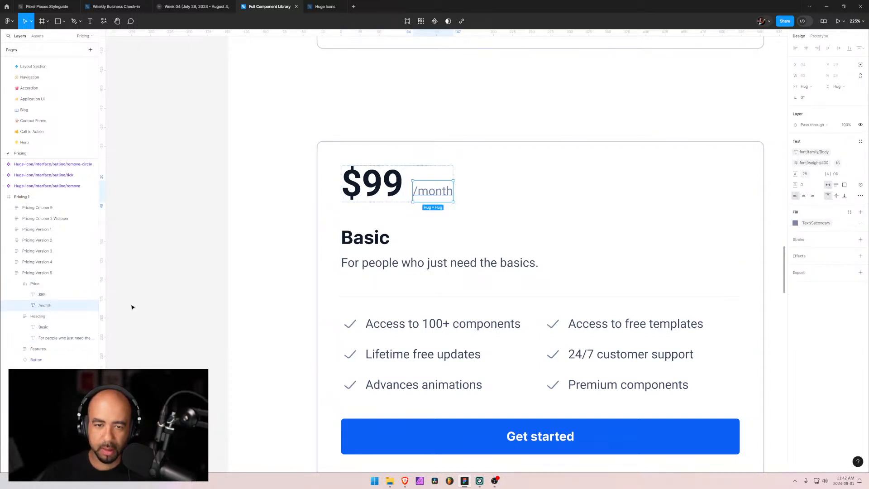
left_click(398, 188)
left_click(431, 194)
key("shift+Tab")
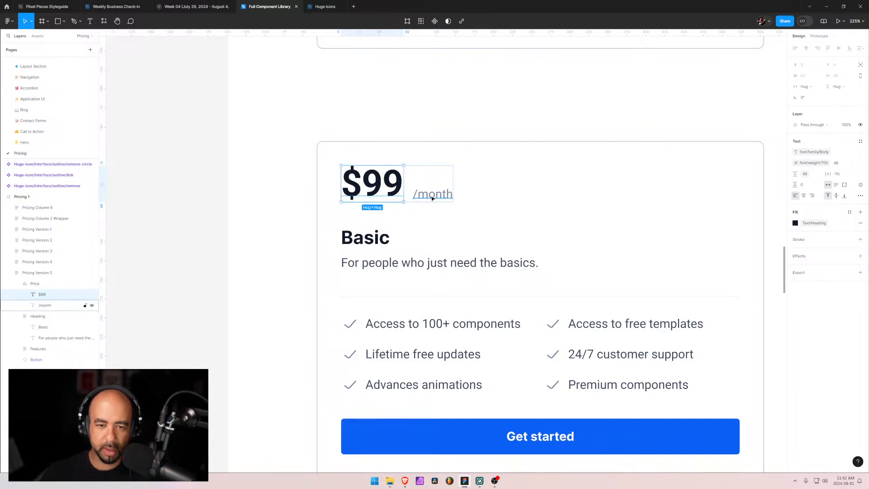
left_click(432, 198)
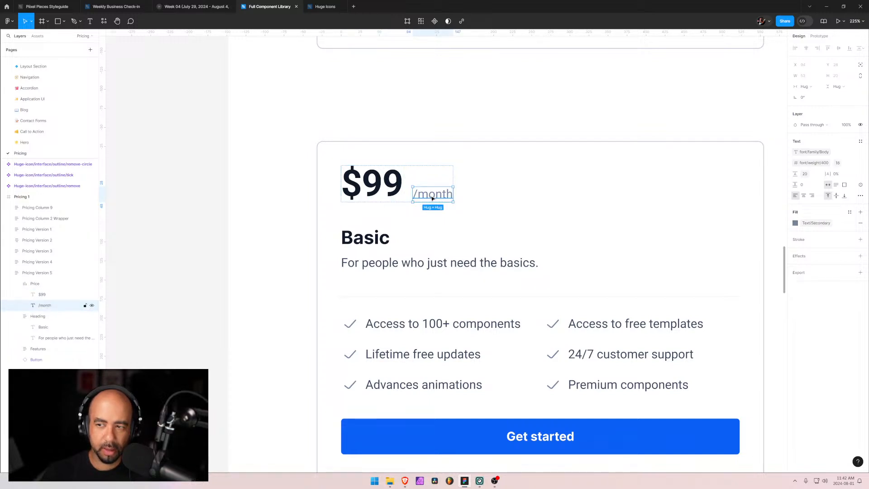
key("shift+Tab")
key("Tab")
key("ctrl+z")
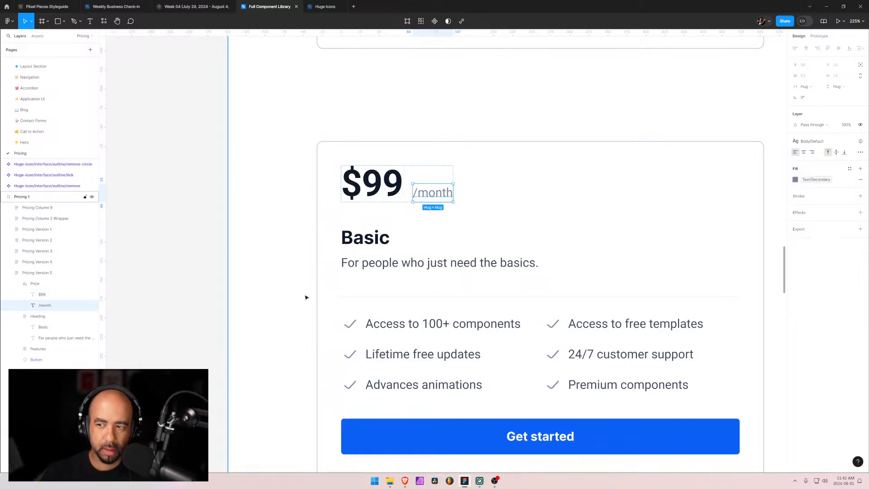
Step: Set the line height variable of the "$99" text to x-huge (40)
key("shift+Tab")
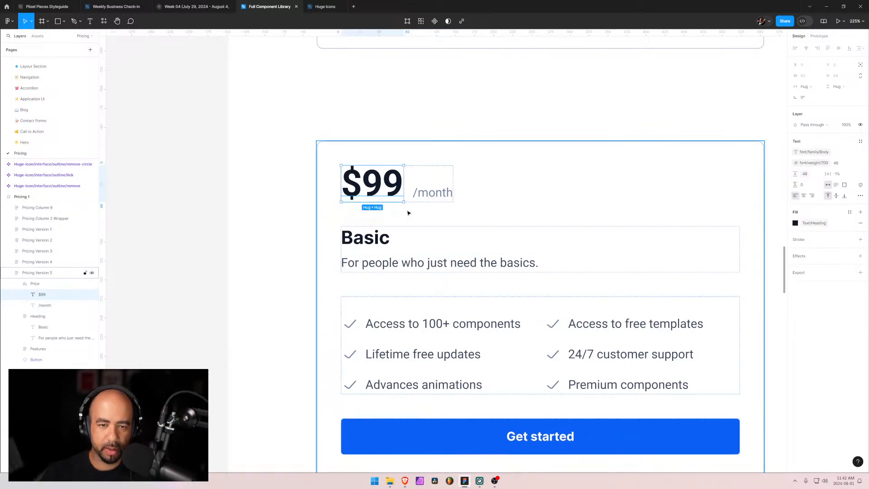
left_click(815, 175)
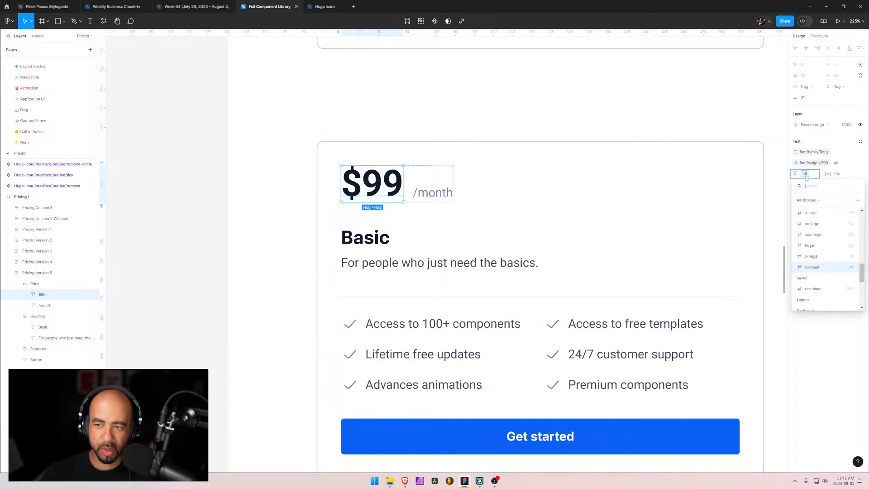
left_click(810, 257)
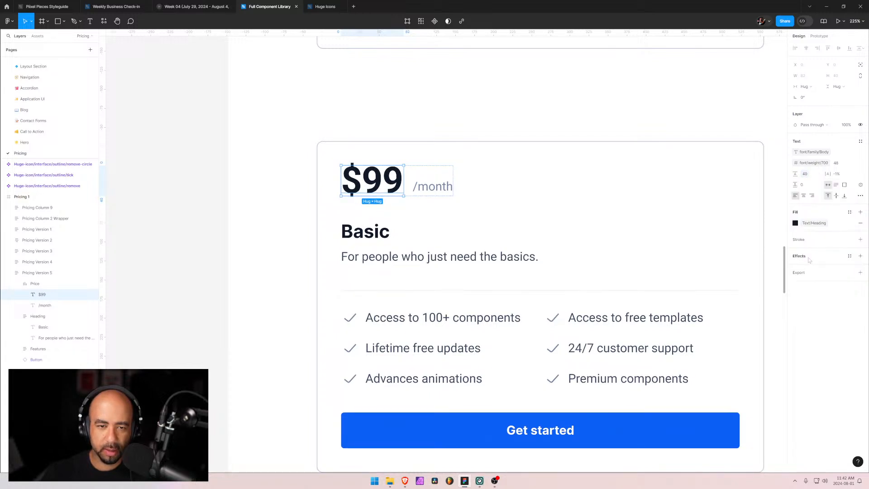
left_click(594, 218)
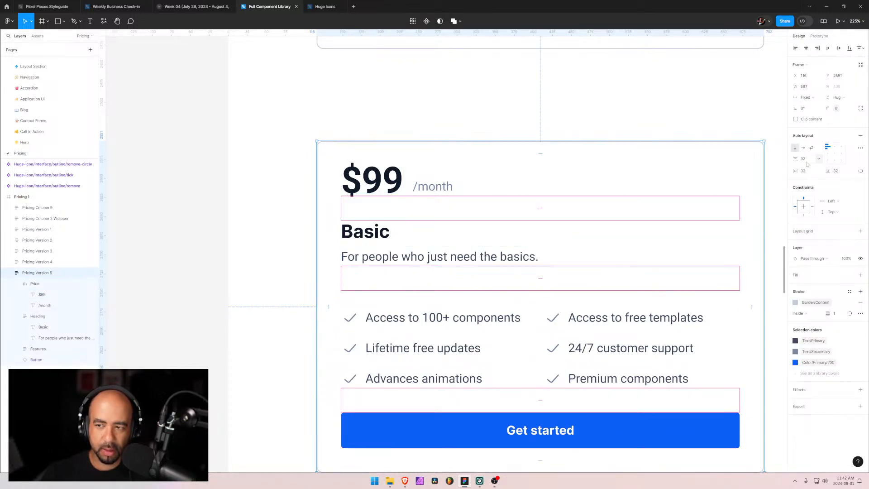
Step: Detach the line height variable from the "$99" text and raise its line height to 46
double_click(384, 181)
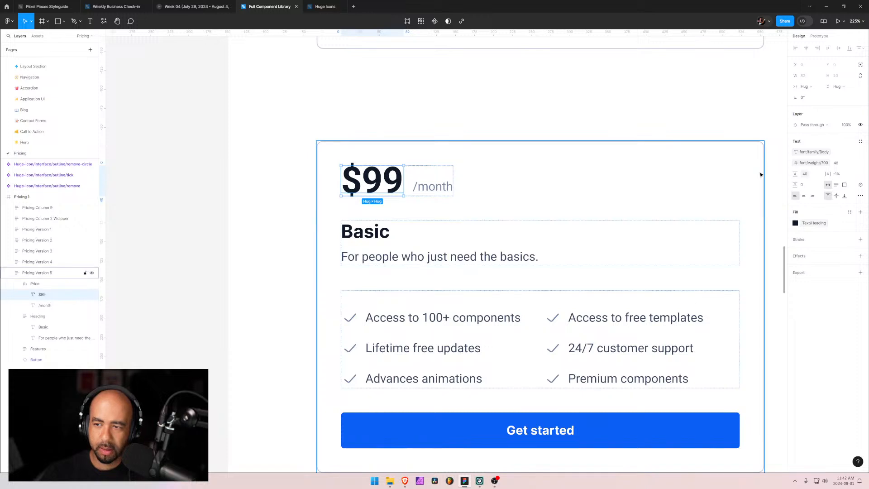
left_click(802, 177)
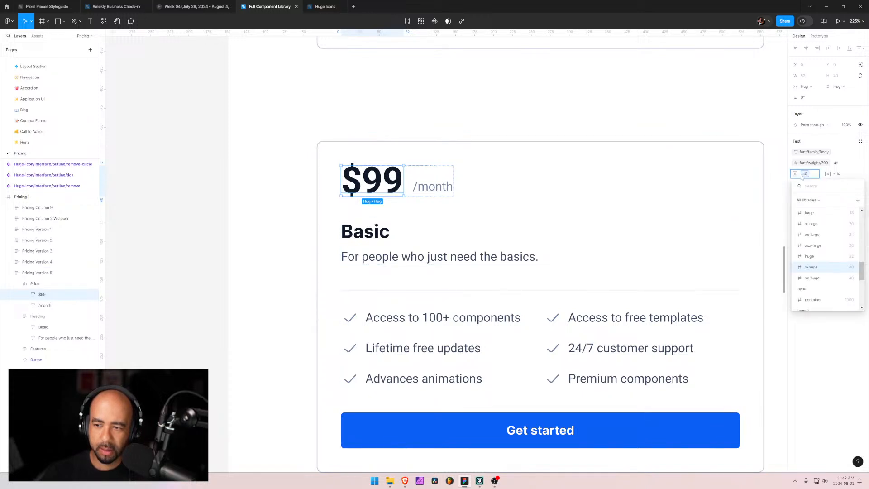
left_click(818, 177)
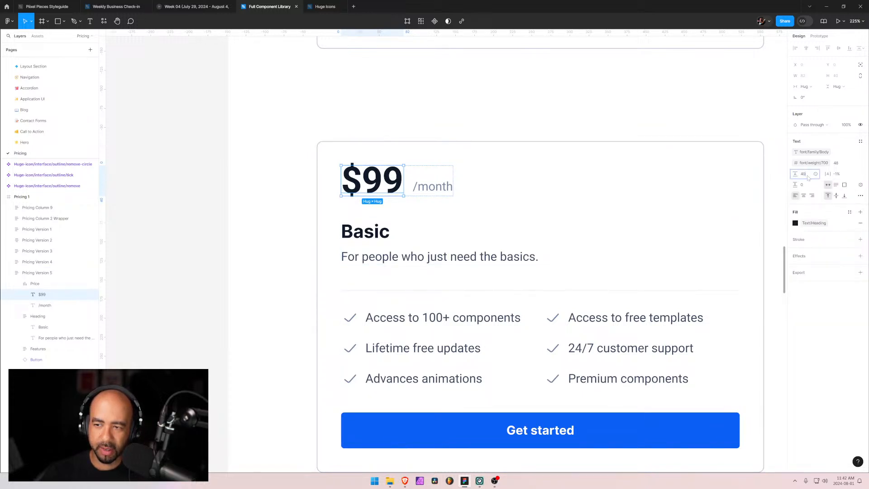
key("Up")
key("Up")
key("Up")
key("Up")
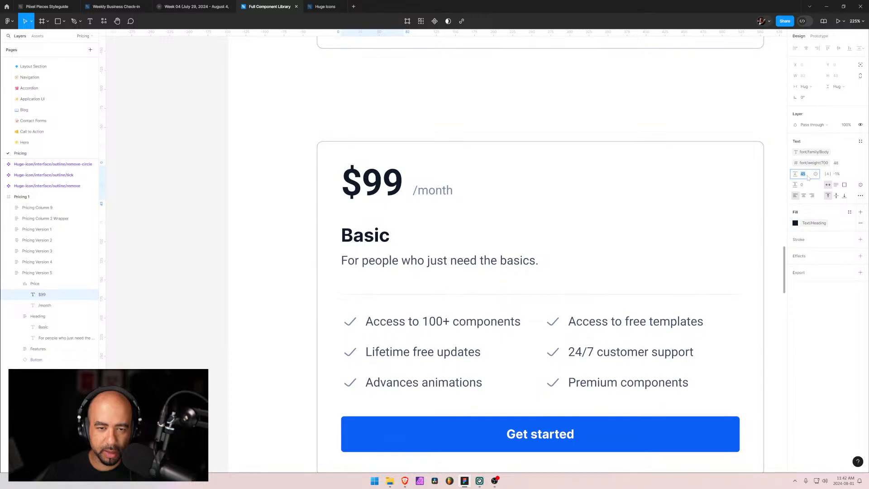
key("Up")
key("Up")
key("Up")
key("Up")
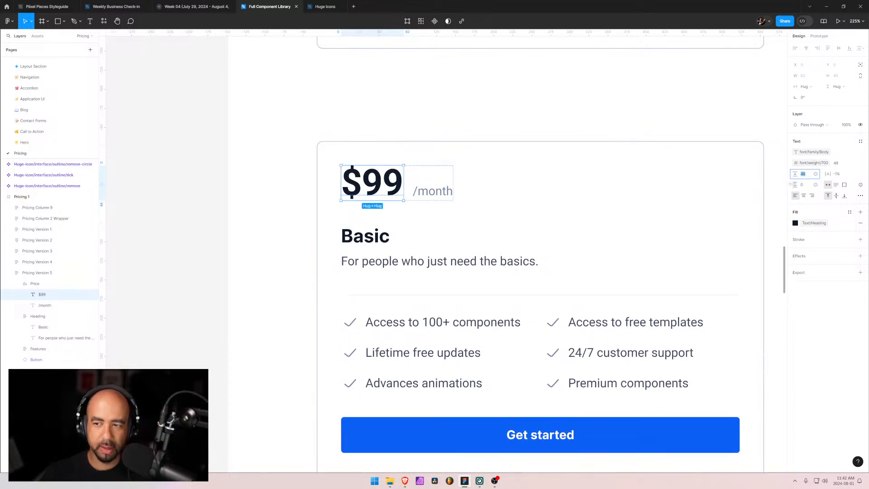
left_click(704, 196)
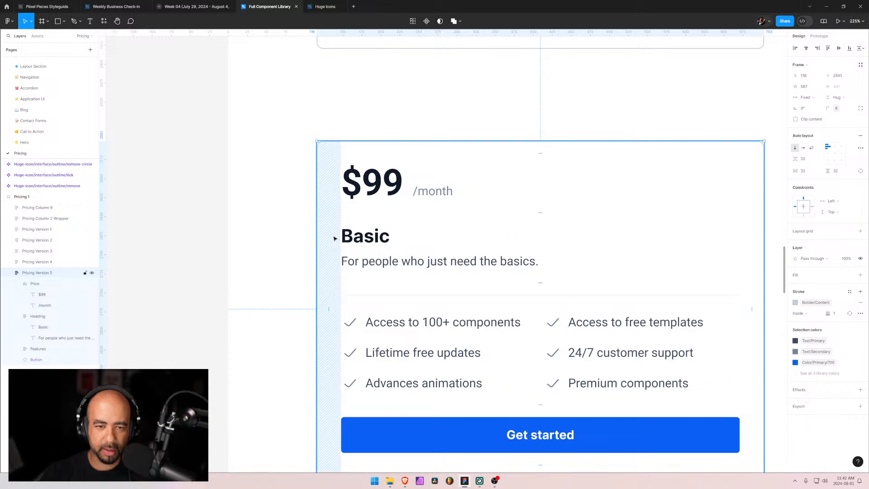
Step: Set the spacing between "$99" and "/month" in Pricing Version 5's Price group to 8
scroll(525, 216, "down", 5)
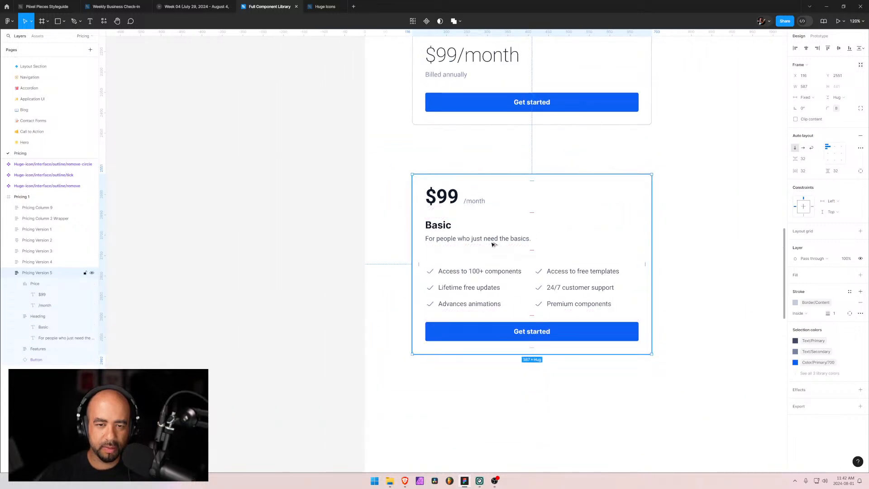
double_click(461, 202)
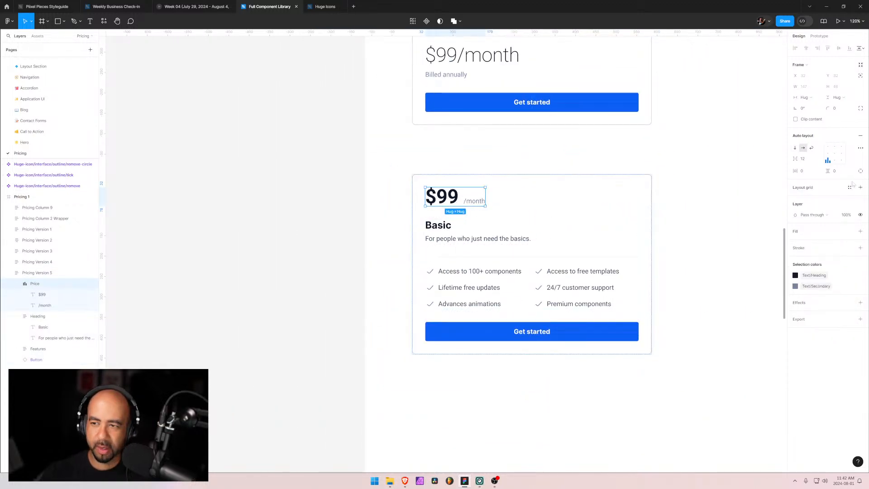
left_click(19, 284)
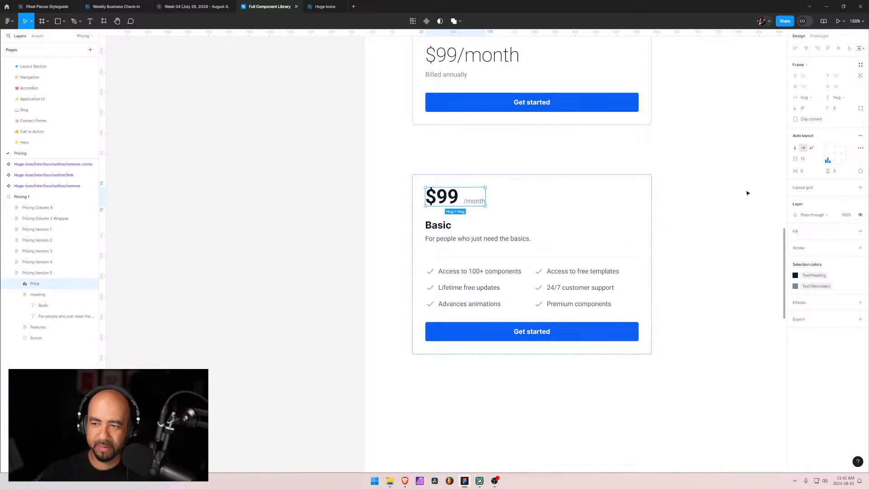
left_click(803, 160)
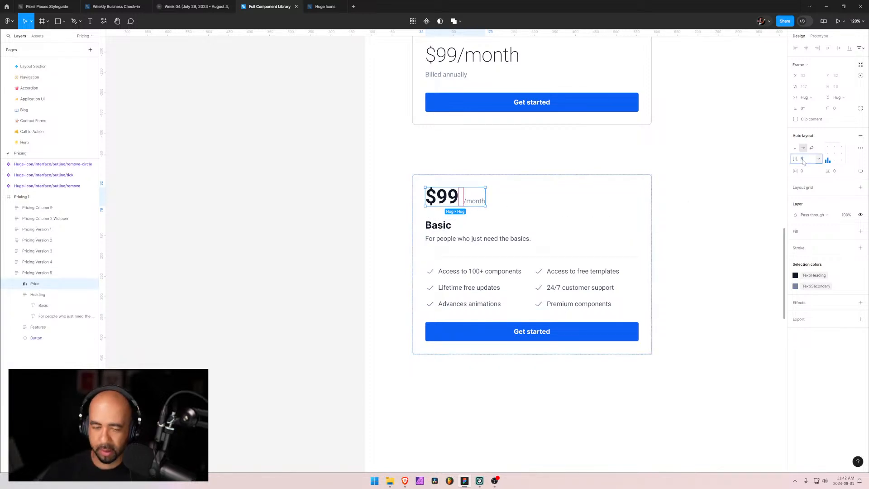
key("Return")
left_click(387, 161)
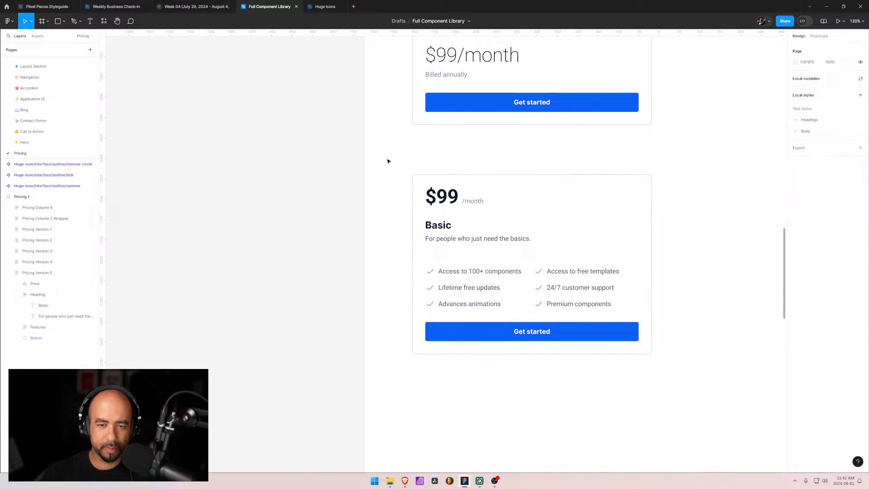
Step: Tighten the Price group's item spacing in Pricing Version 5 to 4
double_click(462, 200)
left_click(809, 160)
type("4")
key("Return")
left_click(415, 162)
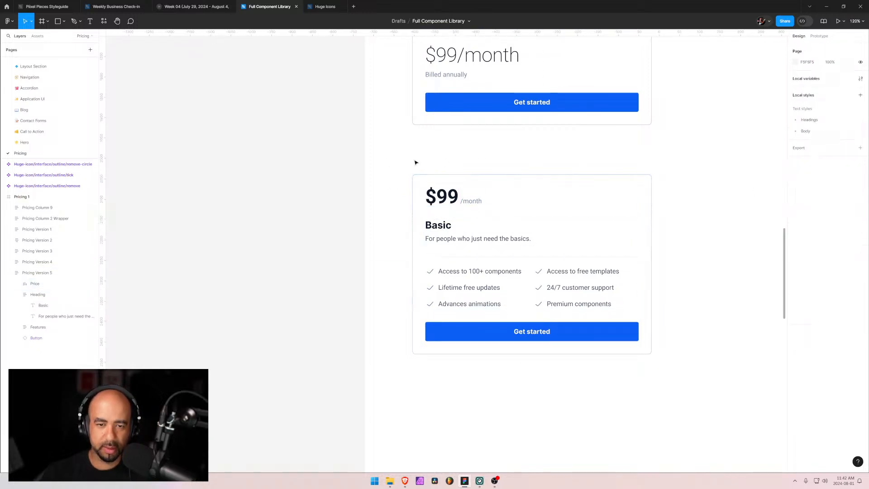
Step: Change the Feature List inside Pricing Version 5's Features group to a vertical auto layout
scroll(575, 245, "down", 2)
left_click_drag(572, 246, 430, 264)
key("Escape")
left_click_drag(716, 198, 557, 248)
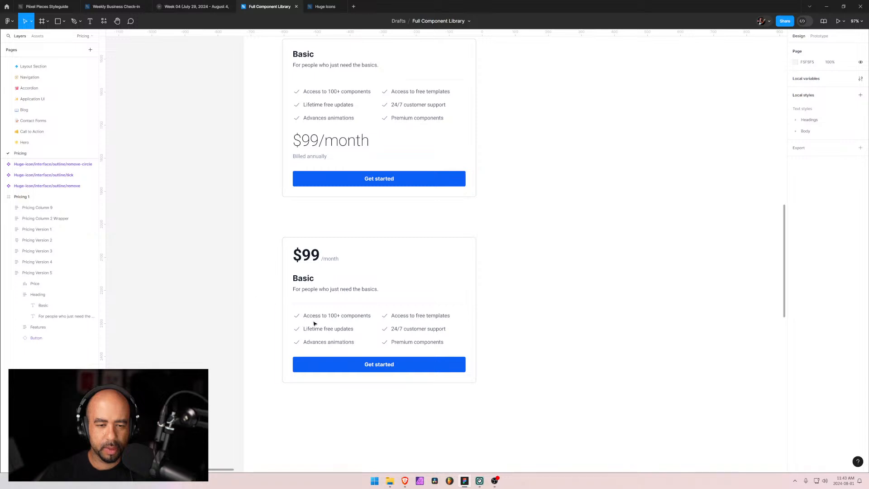
double_click(406, 338)
left_click(18, 327)
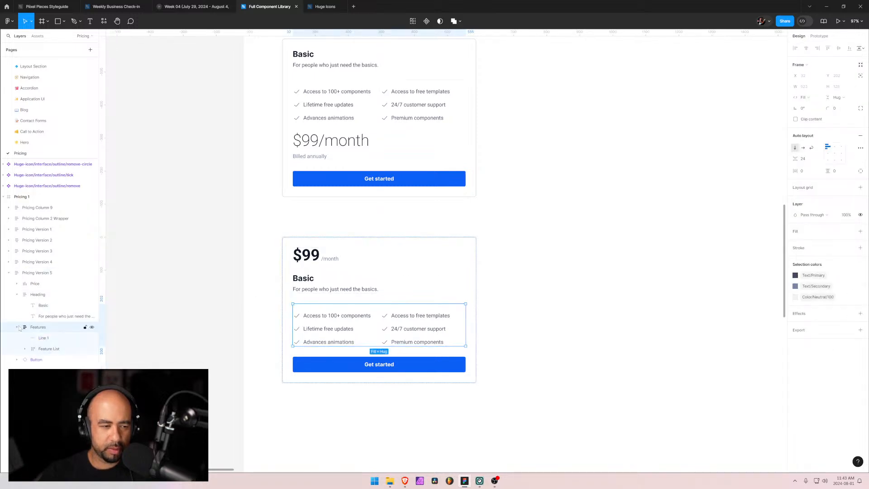
left_click(38, 337)
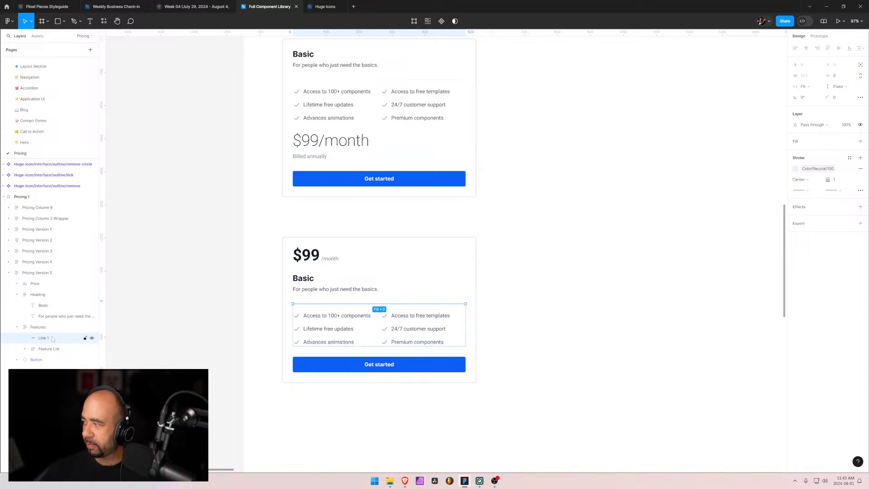
left_click(46, 347)
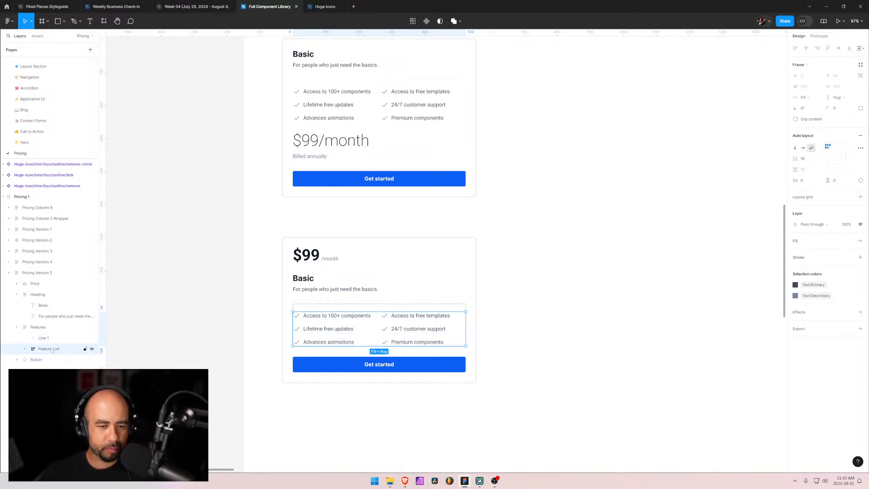
left_click(25, 349)
left_click(44, 360)
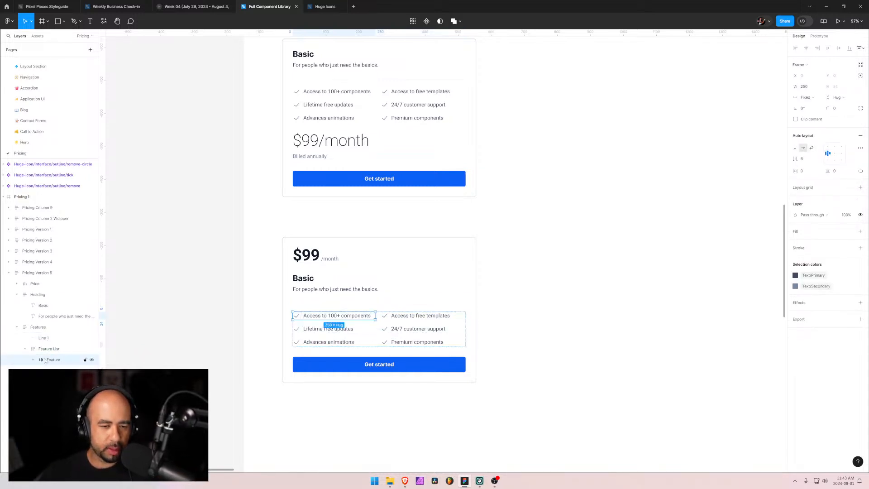
left_click(46, 349)
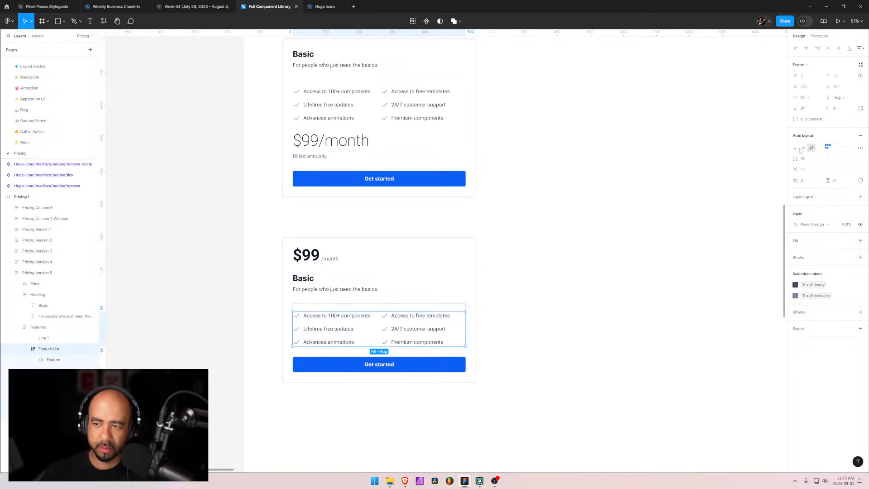
left_click(795, 148)
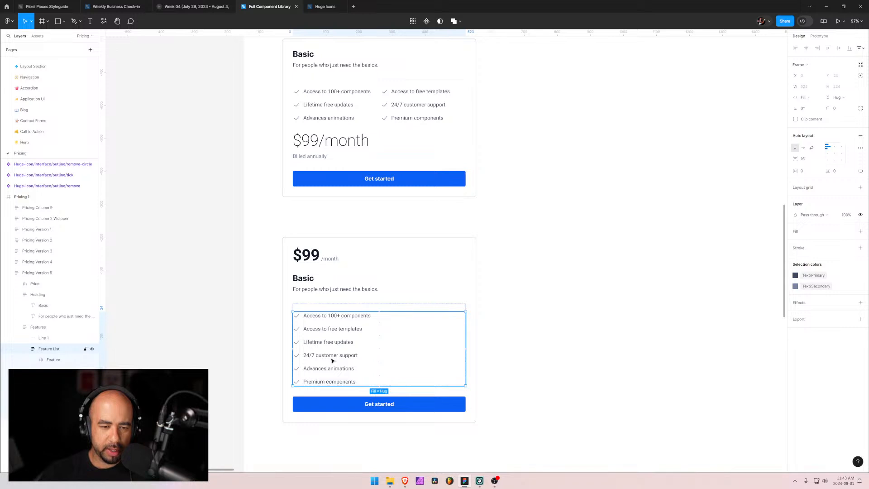
Step: Set the width of the Features group and of the whole Pricing Version 5 card to hug their contents
left_click(291, 300)
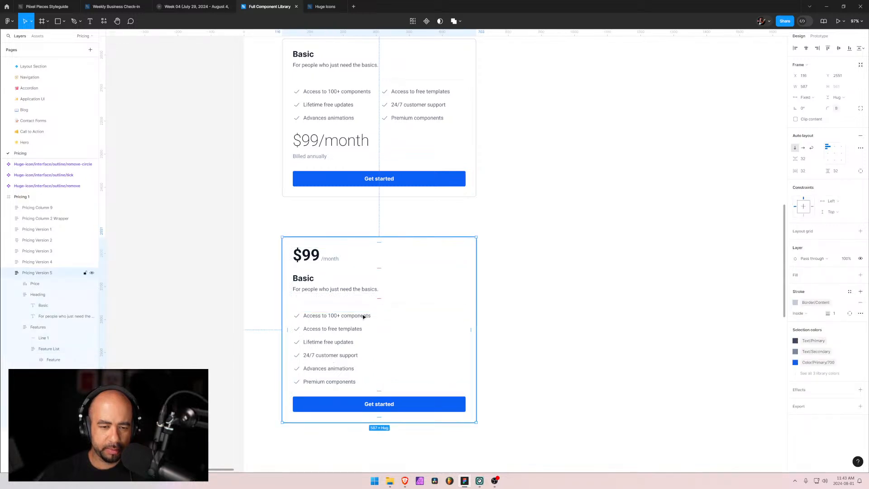
left_click(403, 338)
left_click(815, 101)
left_click(810, 87)
left_click(450, 253)
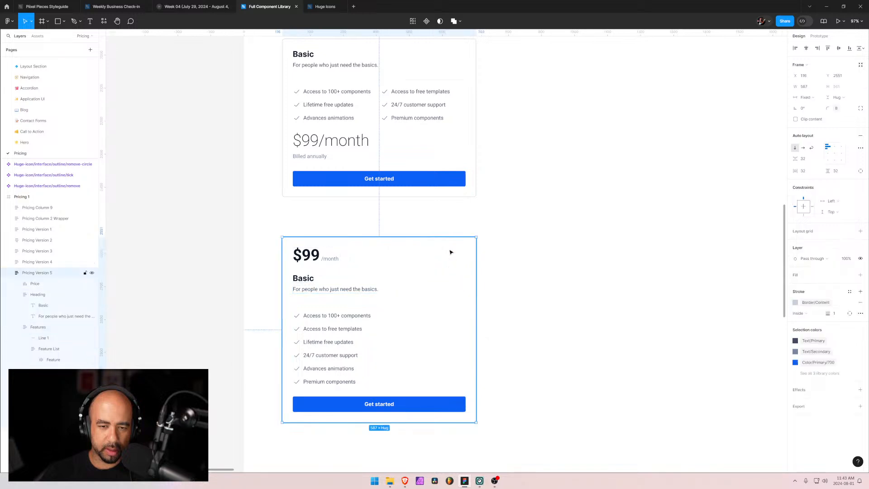
left_click(805, 97)
left_click(813, 108)
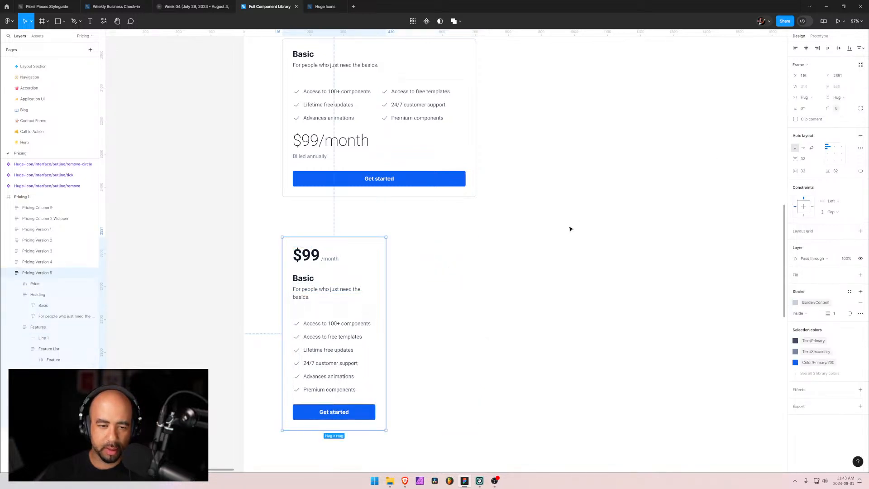
left_click(562, 239)
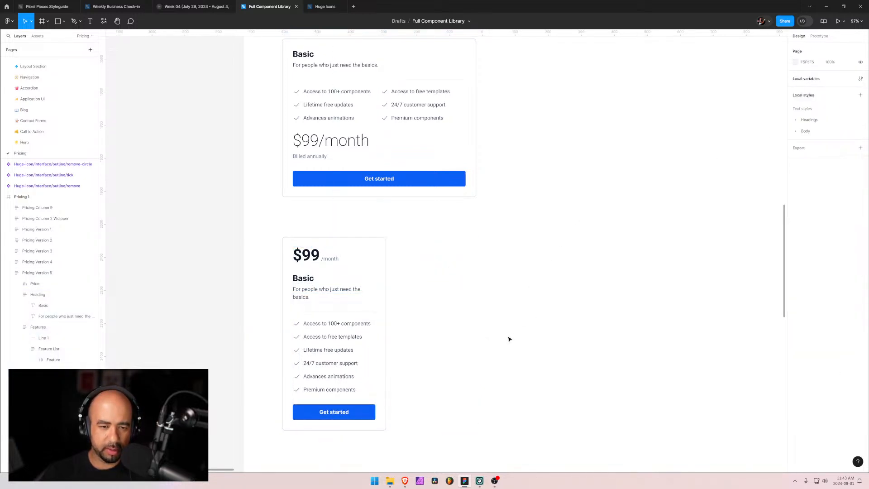
Step: Reorder the Pricing Version 5 layers so the Button sits between Heading and Features
left_click(334, 410)
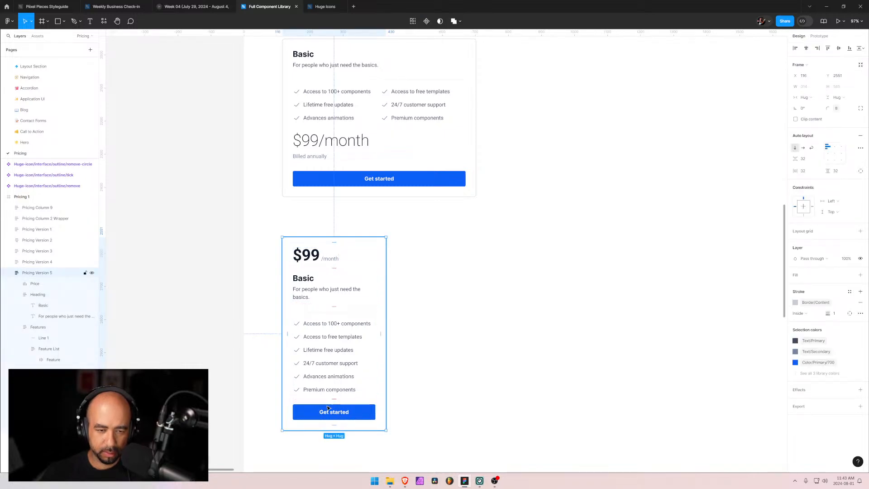
left_click(17, 294)
left_click(17, 305)
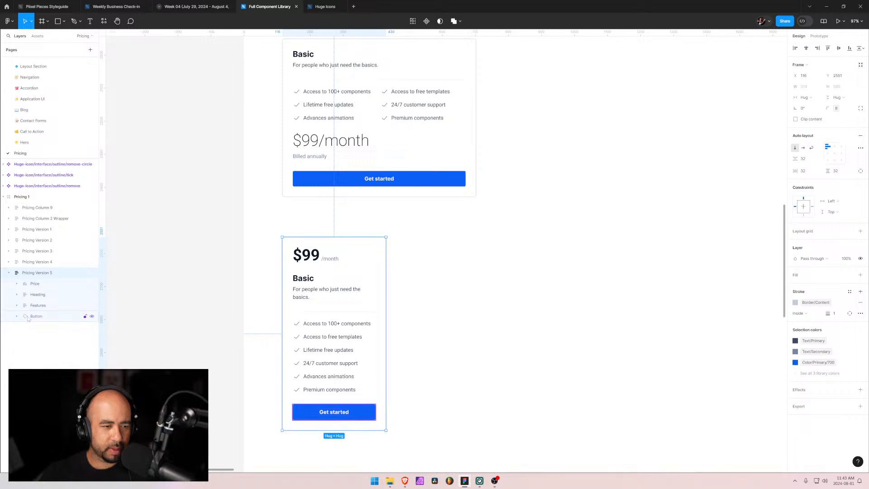
left_click(37, 318)
left_click_drag(36, 321, 36, 299)
left_click(287, 310)
left_click(246, 316)
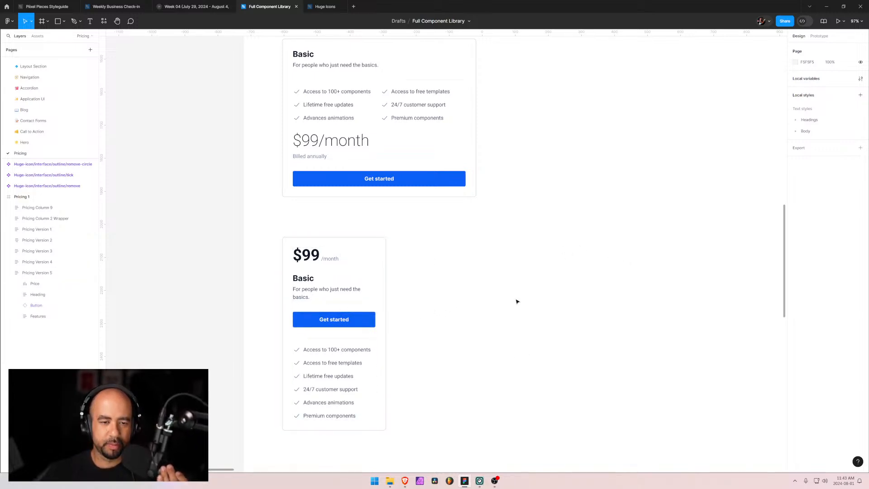
Step: Review the earlier pricing cards and compare their layout with Pricing Version 5
scroll(498, 298, "up", 2)
scroll(475, 296, "down", 3)
left_click(320, 140)
mouse_move(305, 136)
left_mouse_down()
mouse_move(293, 263)
mouse_move(305, 313)
left_mouse_up()
left_click_drag(316, 167, 339, 317)
mouse_move(329, 194)
left_mouse_down()
mouse_move(311, 326)
mouse_move(322, 199)
left_mouse_up()
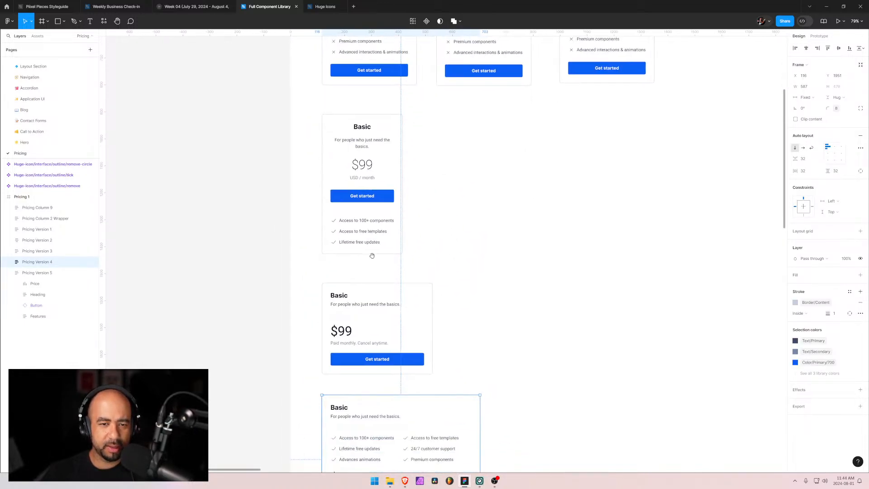
left_click_drag(372, 256, 390, 211)
mouse_move(485, 251)
left_mouse_down()
mouse_move(443, 268)
mouse_move(448, 297)
mouse_move(434, 184)
left_mouse_up()
left_click_drag(453, 341, 448, 202)
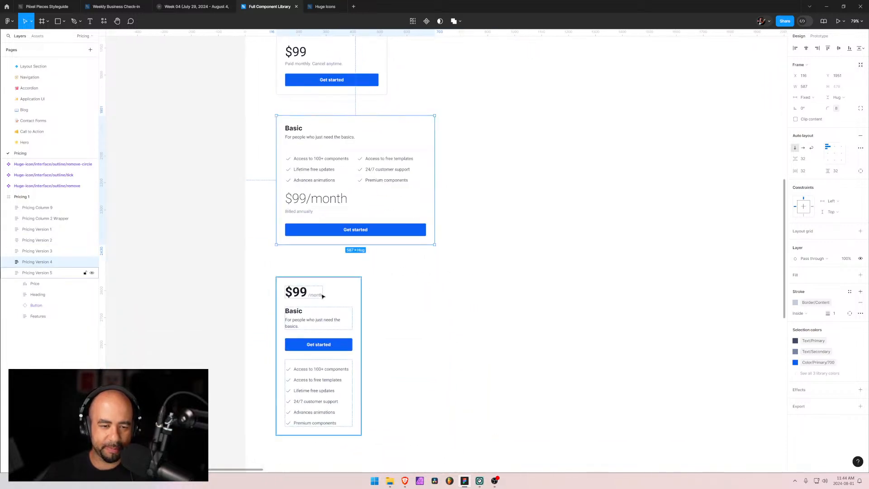
left_click(401, 319)
left_click_drag(334, 314, 431, 275)
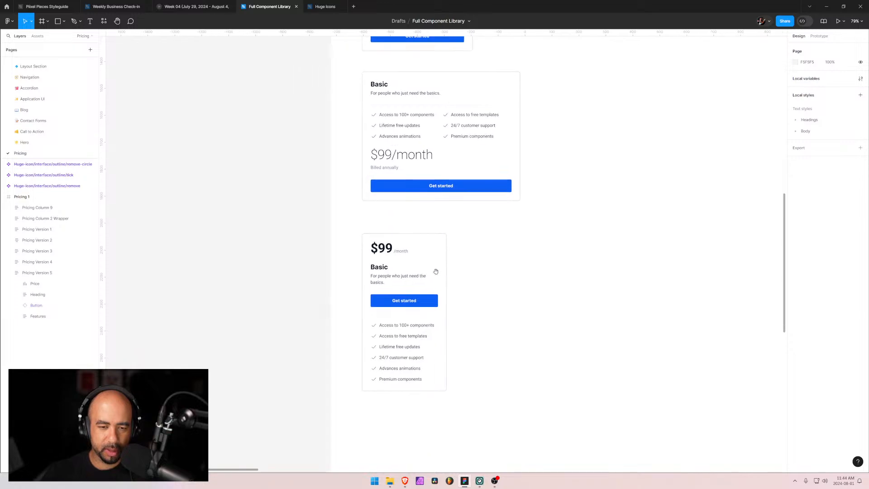
left_click_drag(475, 175, 442, 424)
mouse_move(441, 208)
left_mouse_down()
mouse_move(431, 330)
mouse_move(425, 164)
left_mouse_up()
left_click_drag(464, 286, 468, 86)
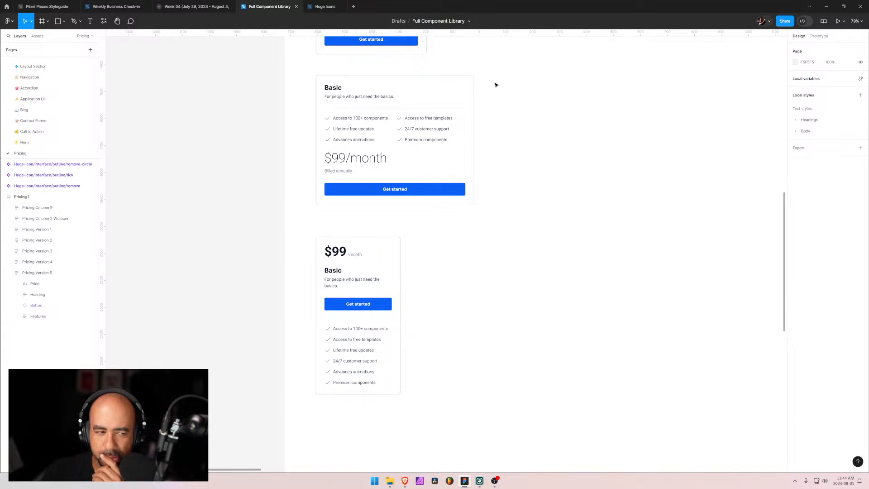
scroll(417, 128, "down", 2)
scroll(452, 94, "up", 10)
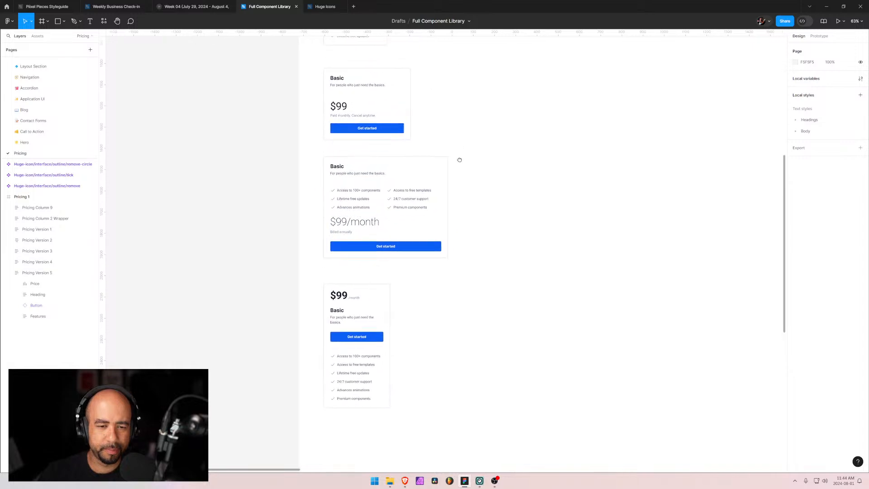
scroll(480, 261, "down", 10)
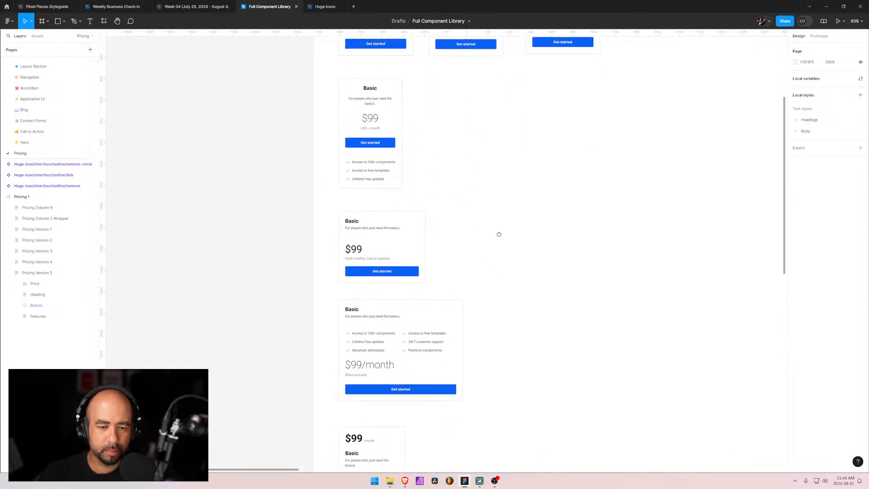
Step: Delete the "Premium components", "Advances animations" and "24/7 customer support" features from Pricing Version 5
left_click(362, 323)
left_click(356, 338)
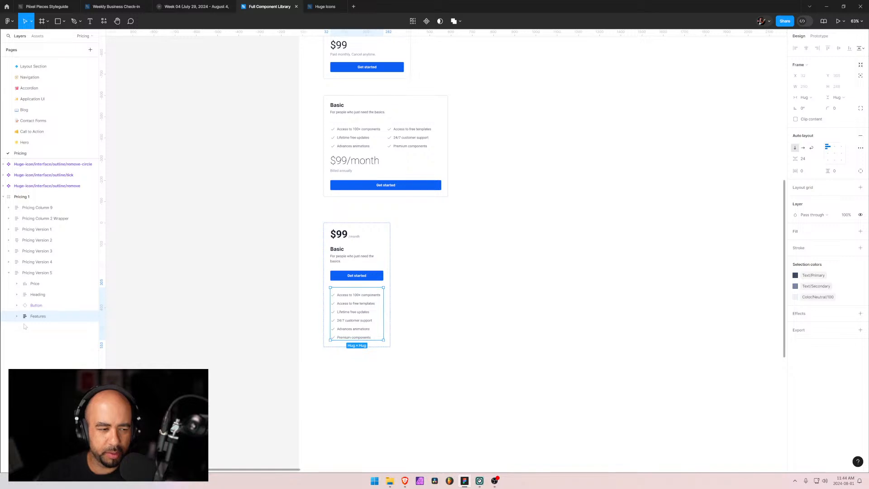
left_click(17, 315)
left_click(354, 337)
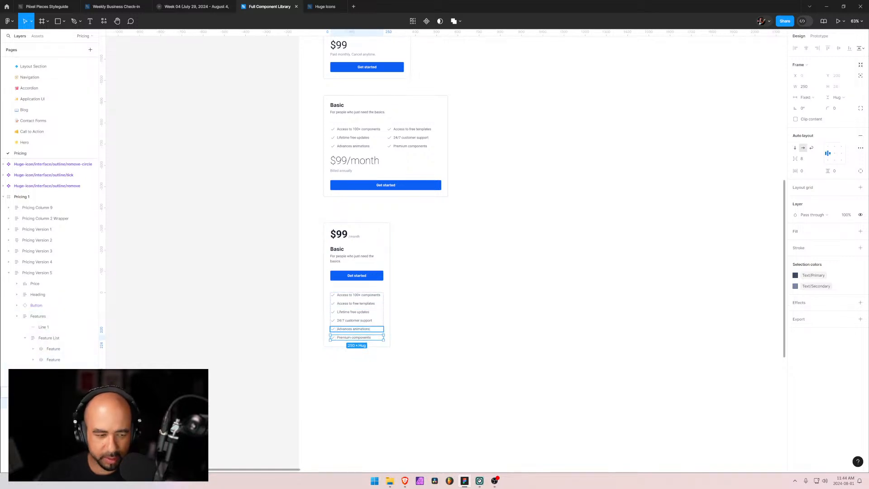
key("Delete")
left_click(354, 329)
key("Delete")
left_click(354, 320)
key("Delete")
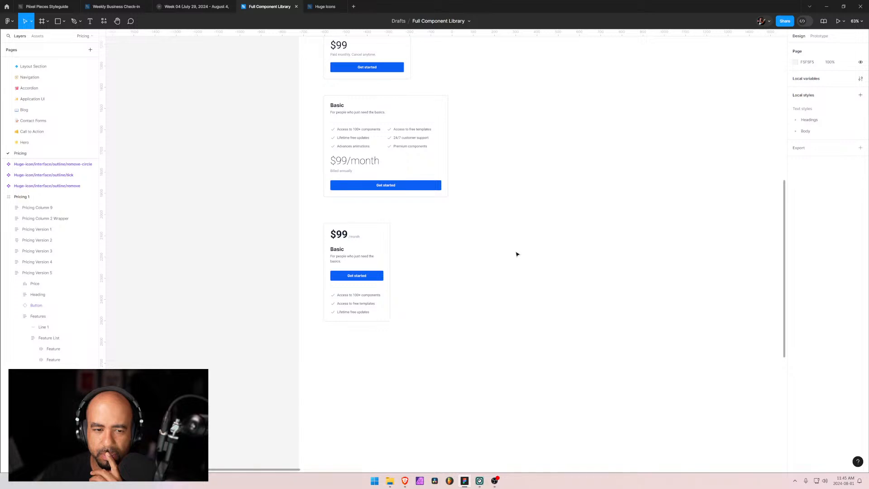
Step: Remove "/month" from the "$99/month" text in Pricing Version 4's Price group, leaving "$99"
scroll(516, 252, "up", 2)
scroll(509, 249, "down", 4)
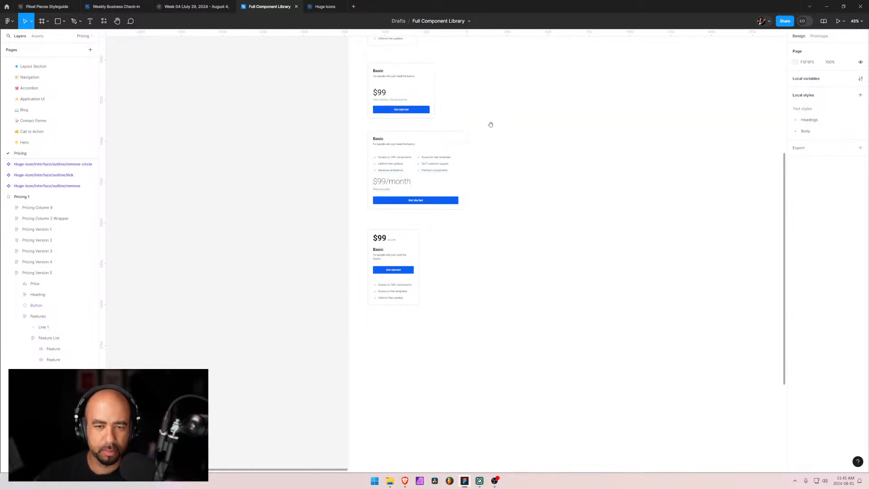
left_click_drag(475, 145, 463, 196)
scroll(376, 248, "down", 1)
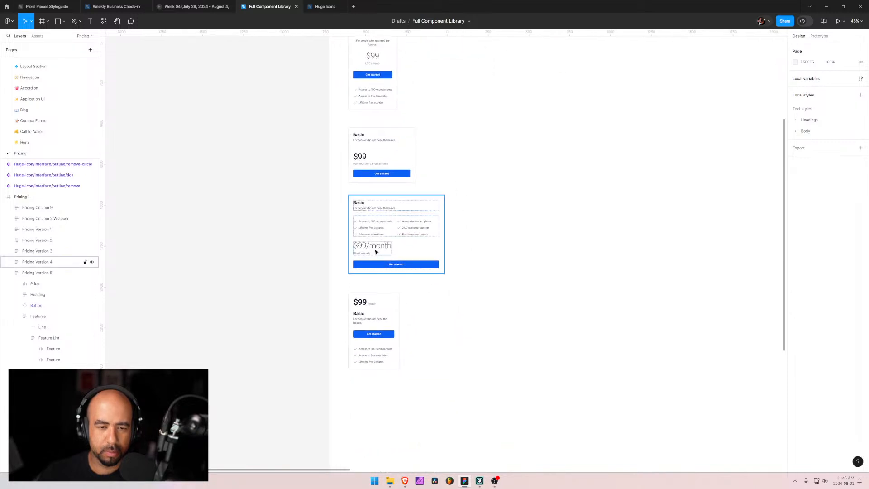
scroll(376, 254, "up", 5)
triple_click(363, 241)
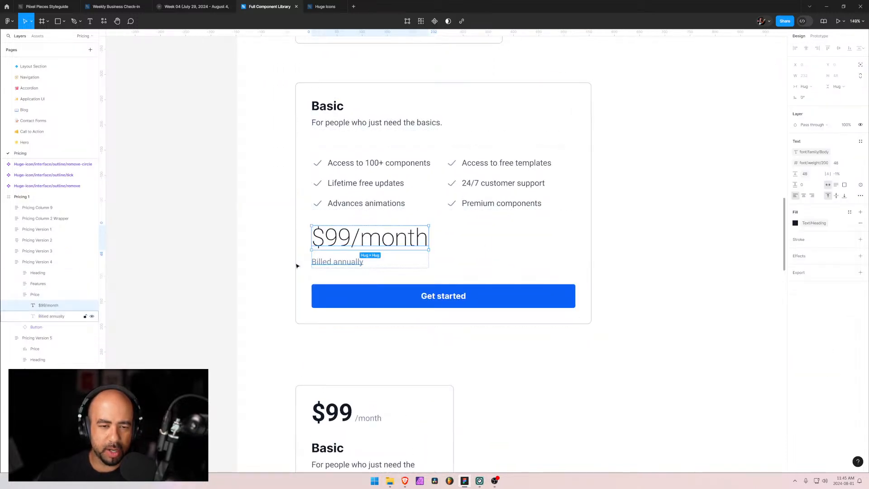
left_click(315, 277)
left_click(363, 241)
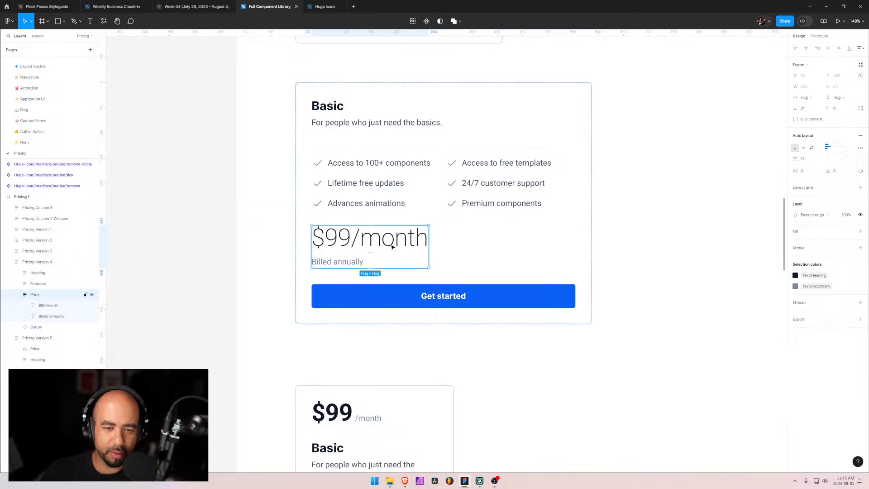
left_click(363, 241)
double_click(356, 239)
left_click(352, 238)
left_click_drag(351, 238, 439, 244)
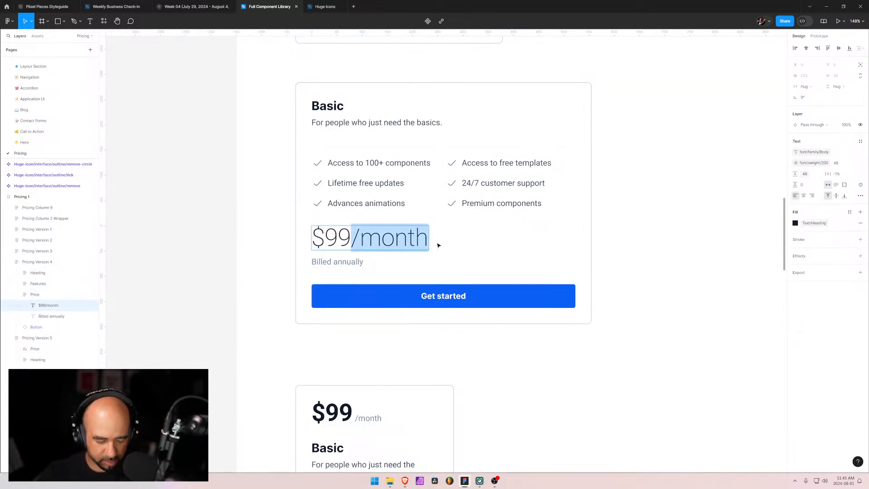
key("BackSpace")
left_click(40, 305)
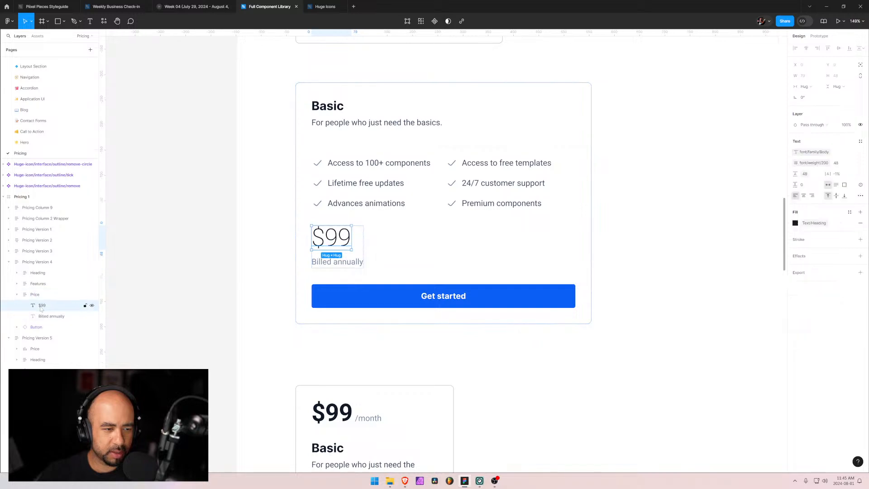
Step: Duplicate the "$99" text in Pricing Version 4's Price group and open the copy for text editing
key("ctrl+d")
key("Return")
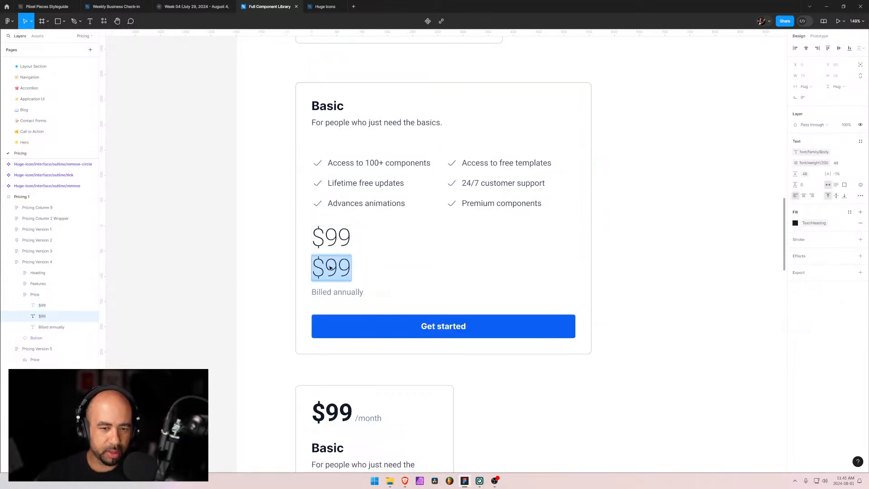
key("BackSpace")
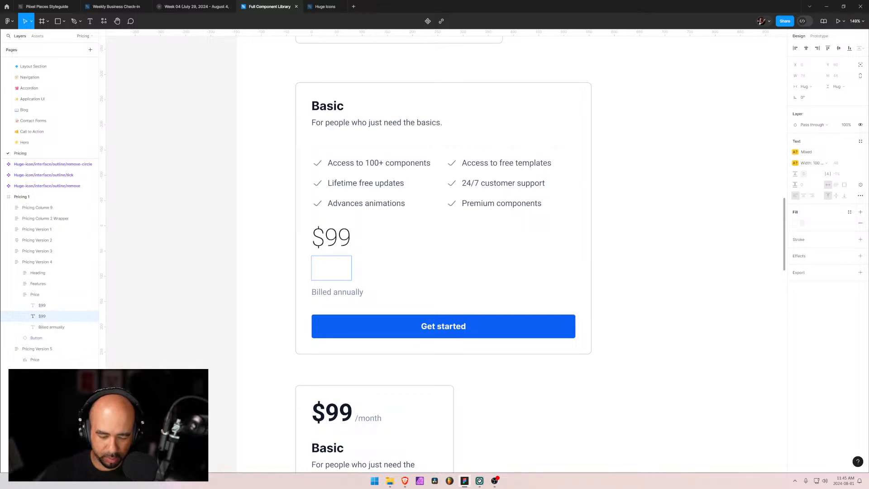
double_click(338, 268)
left_click(338, 268)
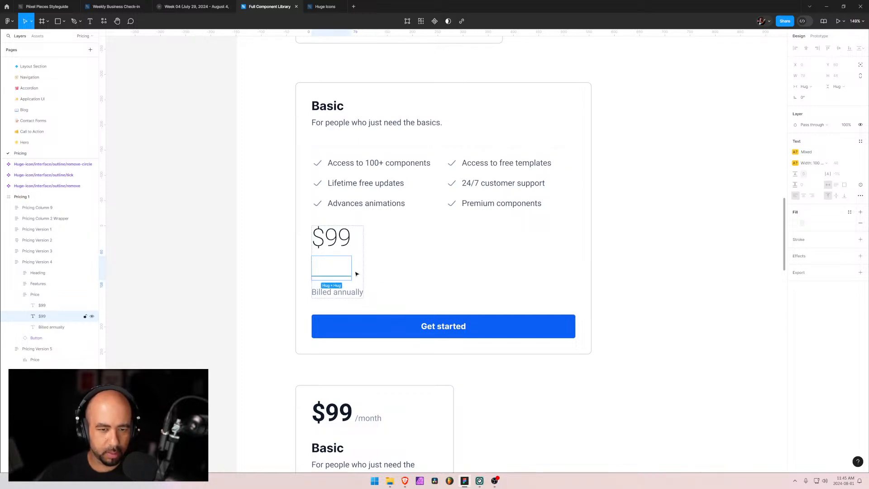
double_click(338, 268)
left_click(338, 268)
double_click(338, 269)
left_click(338, 268)
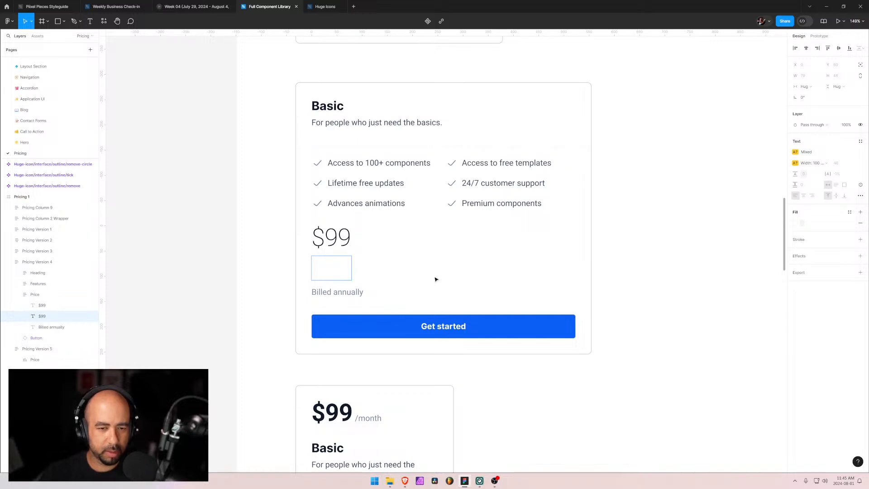
key("ctrl+a")
left_click(342, 263)
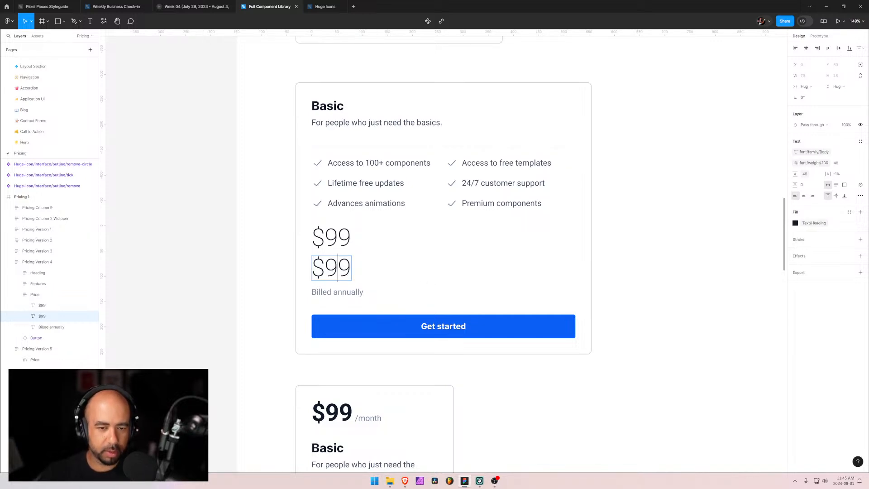
Step: Replace the duplicated "$99" text in Pricing Version 4 with "/month"
key("ctrl+a")
type("/nmon")
key("BackSpace")
key("BackSpace")
key("BackSpace")
key("BackSpace")
type("month")
key("Return")
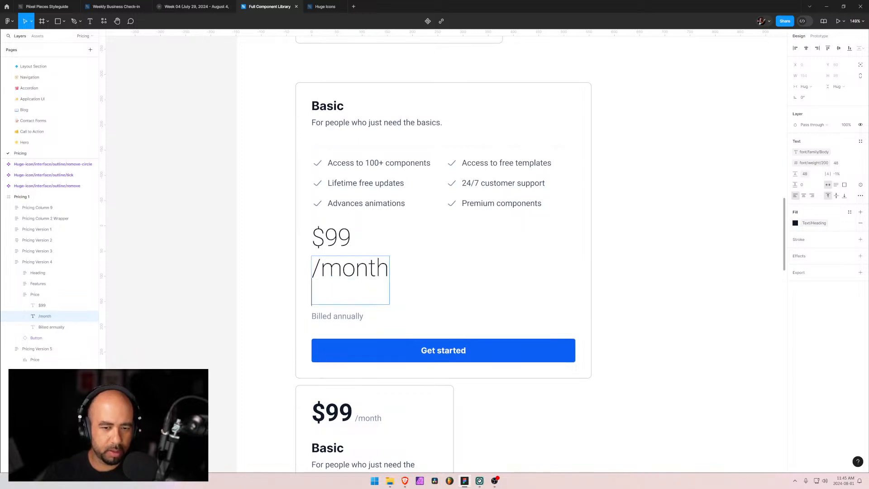
key("BackSpace")
key("Escape")
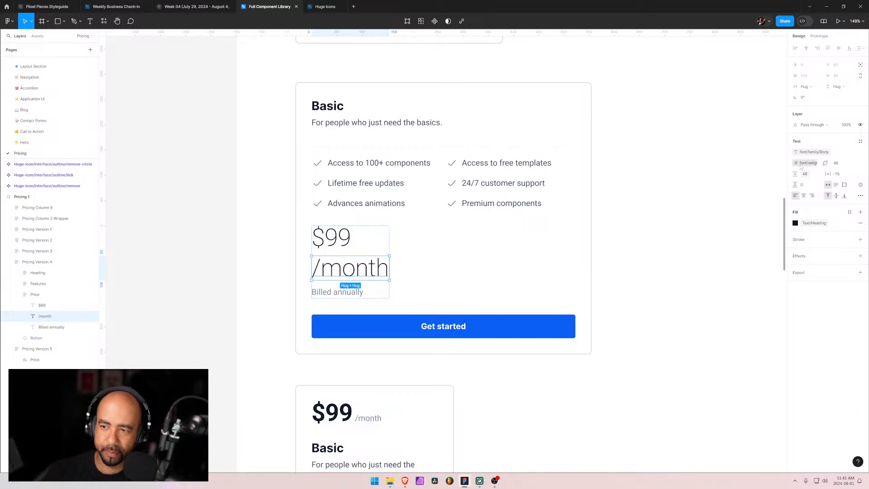
Step: Try the H4 heading style on the "/month" text, settling on the Body/Large text style
left_click(860, 142)
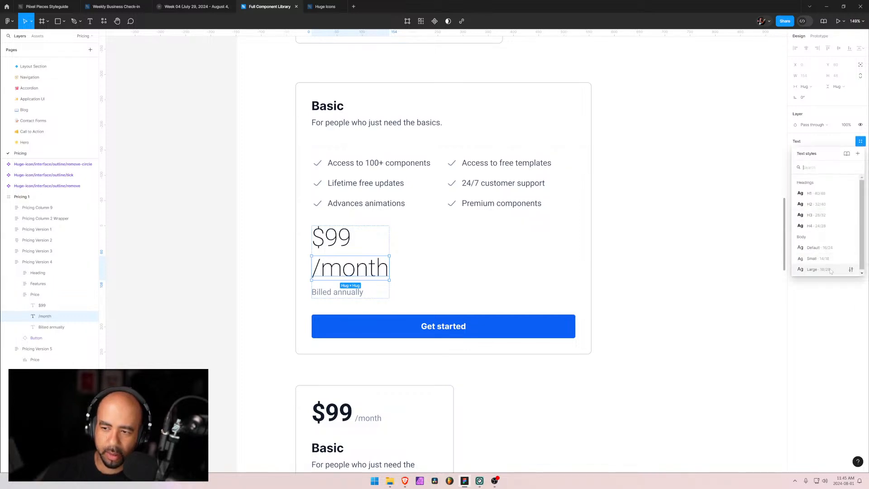
left_click(823, 225)
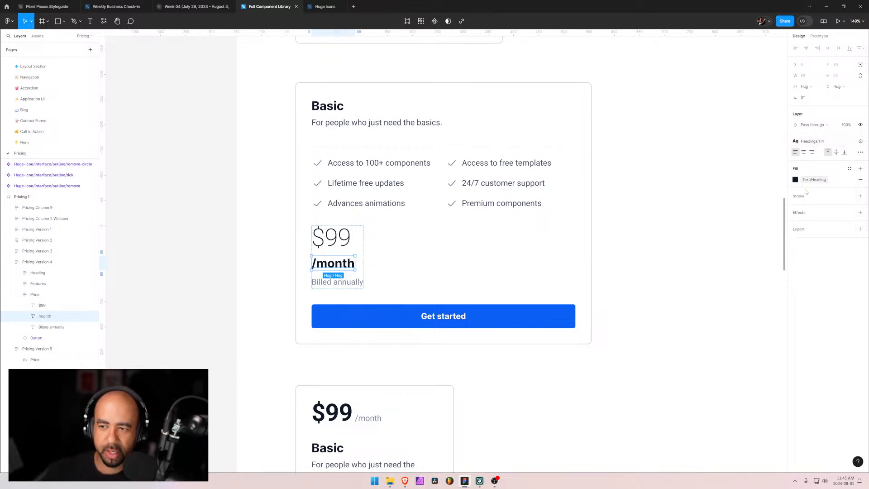
left_click(803, 145)
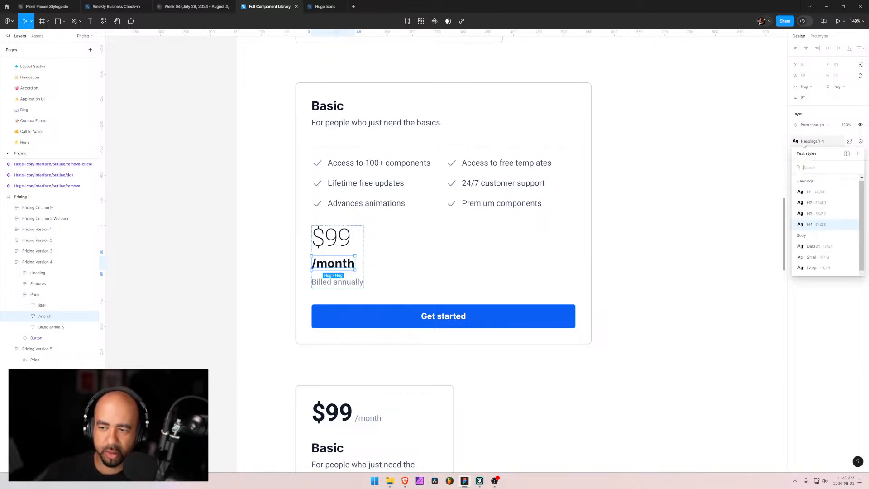
left_click(818, 272)
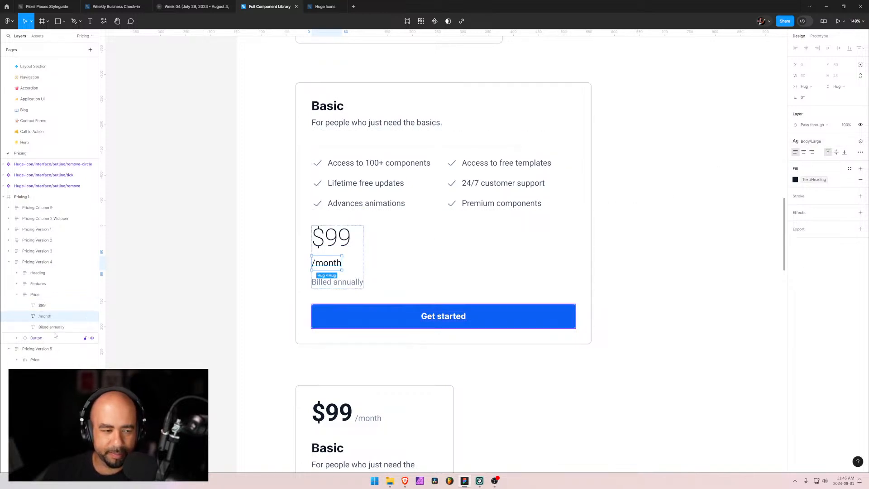
Step: Wrap the "$99" and "/month" texts together in an auto layout frame
left_click(36, 310, "shift")
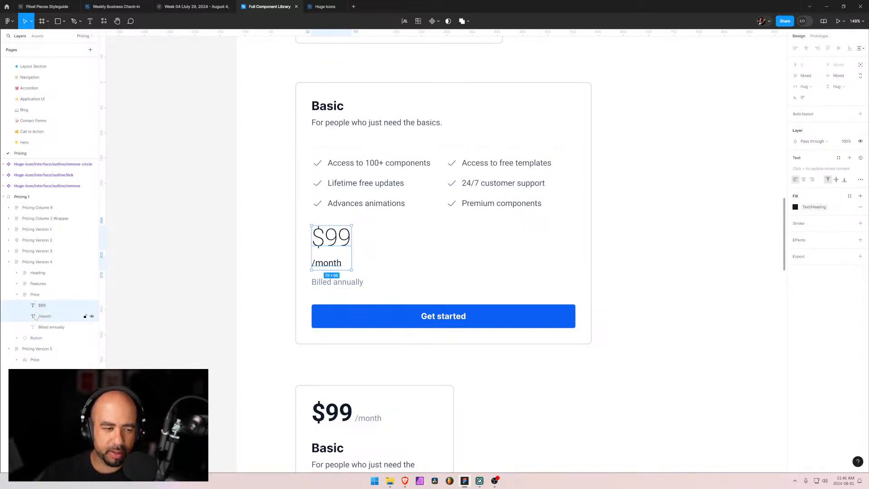
key("shift+a")
double_click(46, 306)
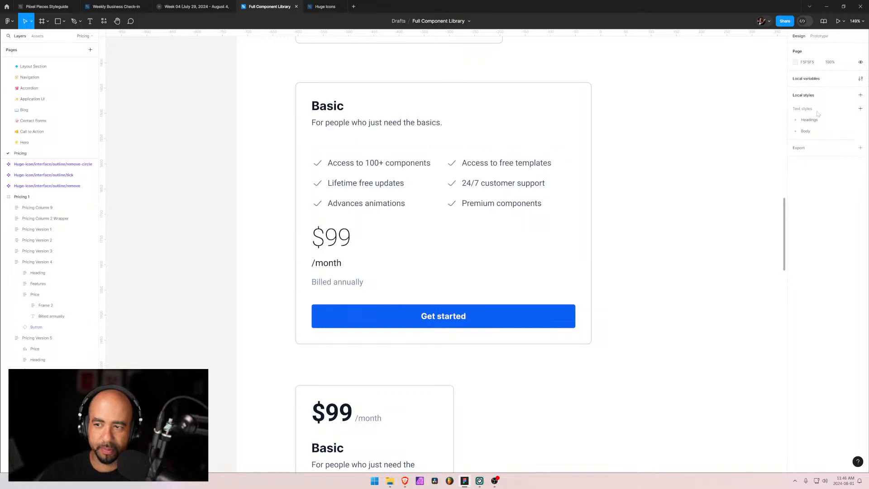
Step: Check the local heading and body text styles, and arrange the new price frame horizontally with bottom-left alignment
left_click(796, 131)
left_click(796, 121)
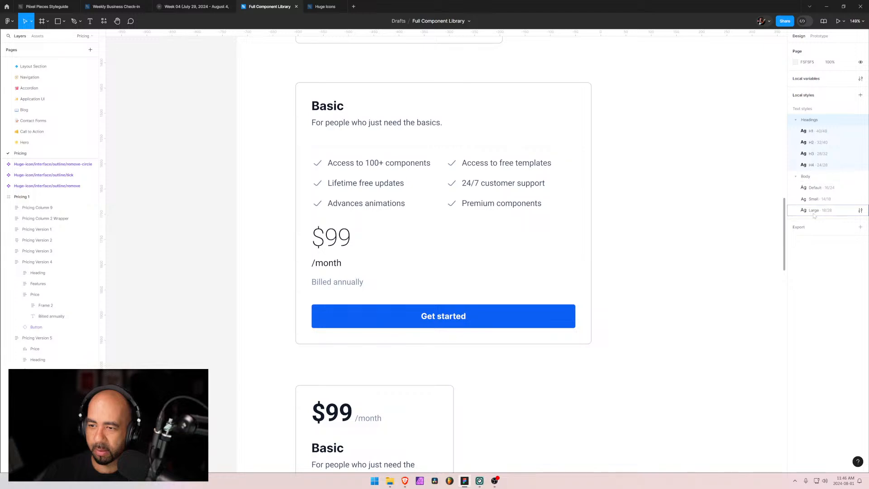
left_click(430, 246)
left_click(340, 243)
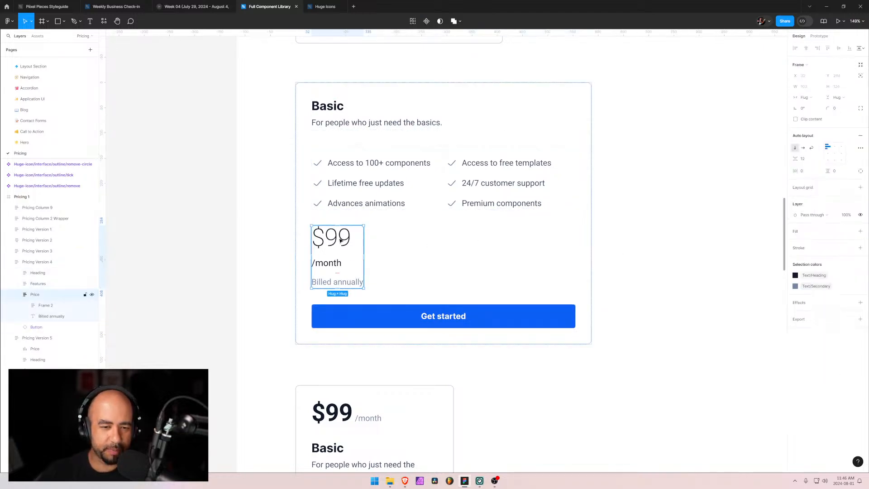
left_click(35, 308)
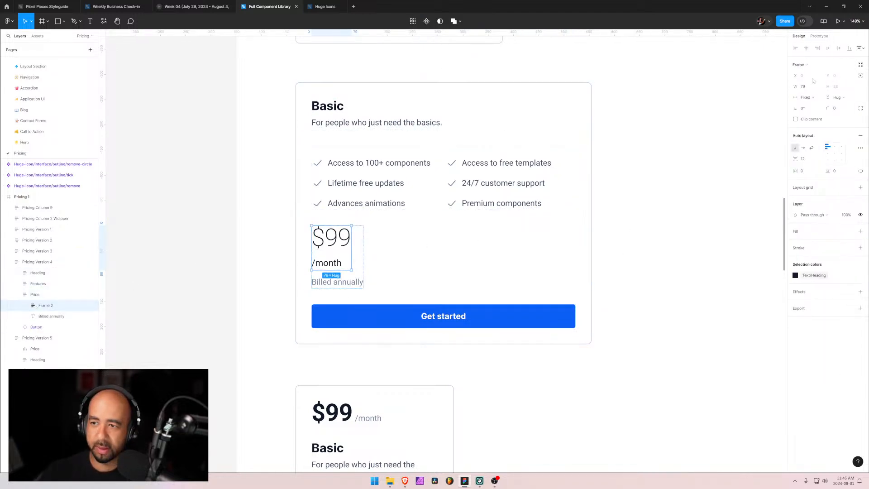
left_click(803, 148)
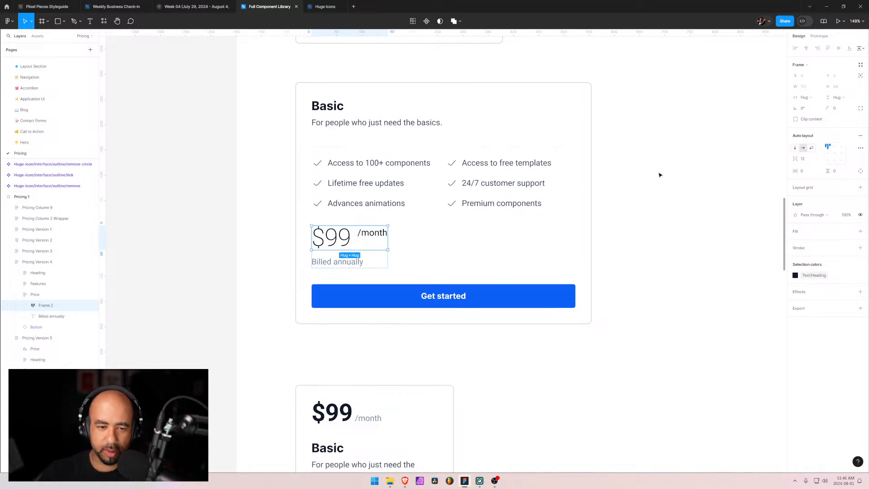
left_click(828, 160)
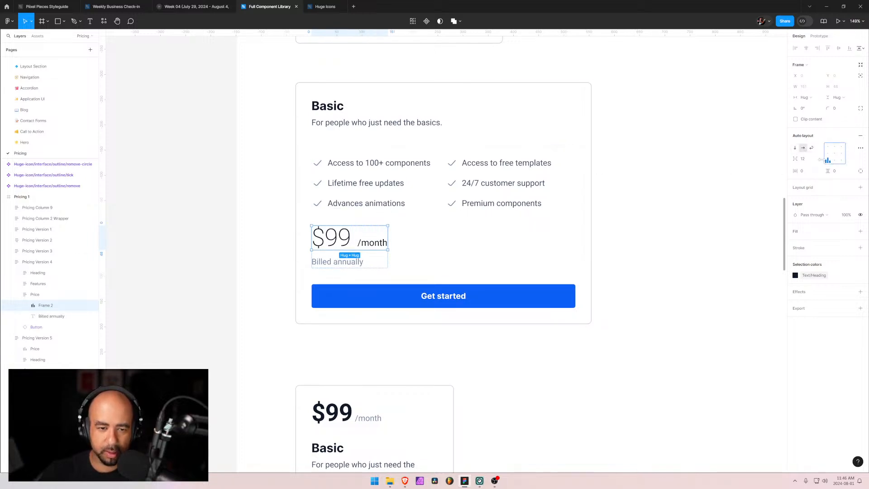
Step: Set the fill of Pricing Version 4's "/month" text to Text/Primary
left_click(372, 243)
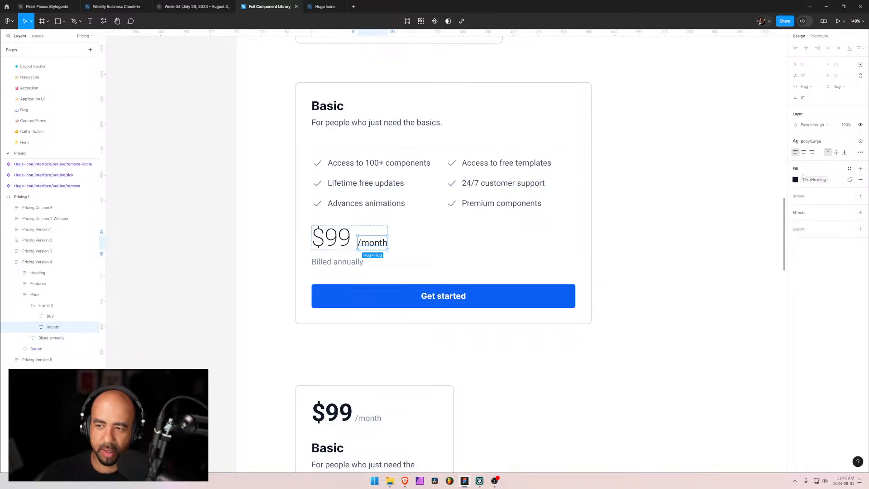
left_click(795, 179)
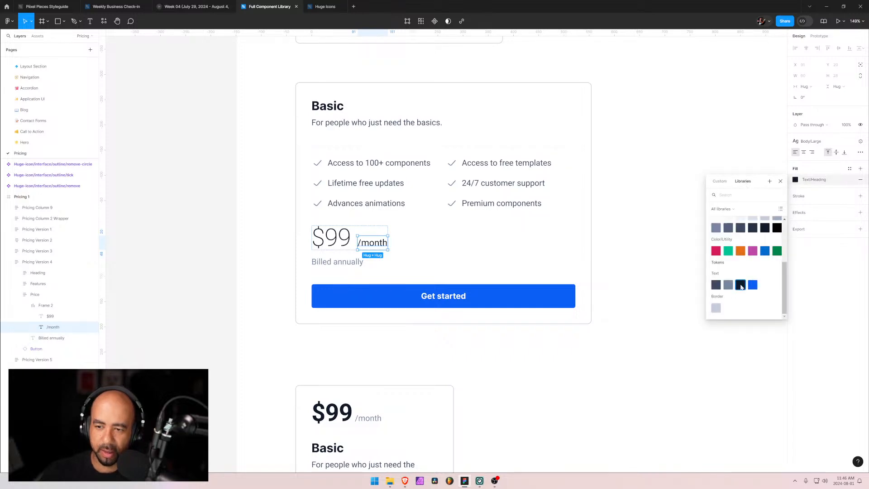
left_click(720, 289)
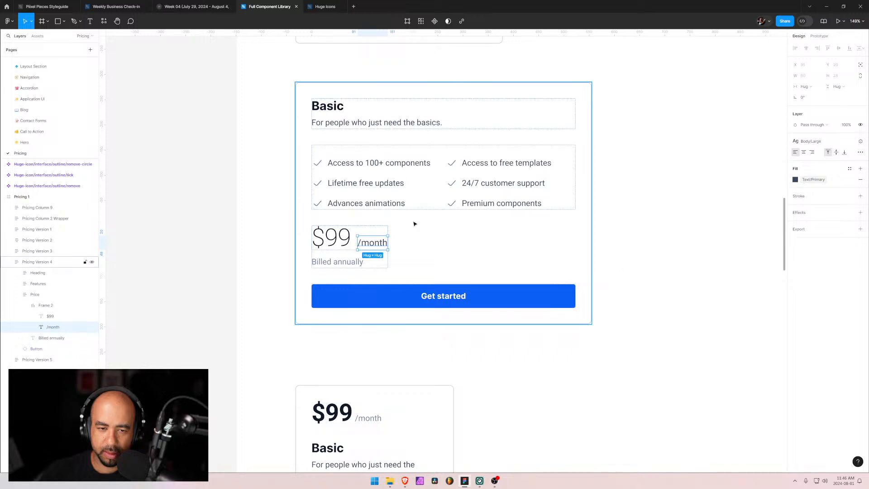
left_click(412, 234)
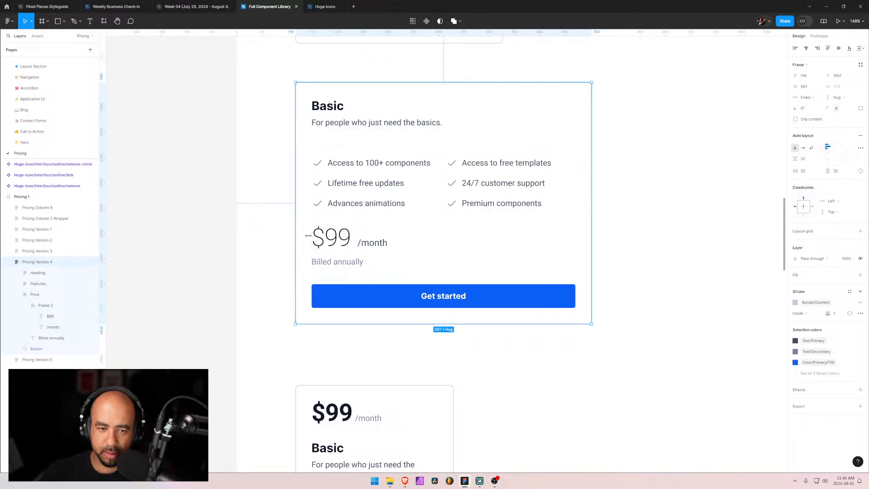
Step: Rename the frame holding "$99" and "/month" to "Price and Frequency" and set its item spacing to 4
left_click(342, 241)
left_click(342, 241)
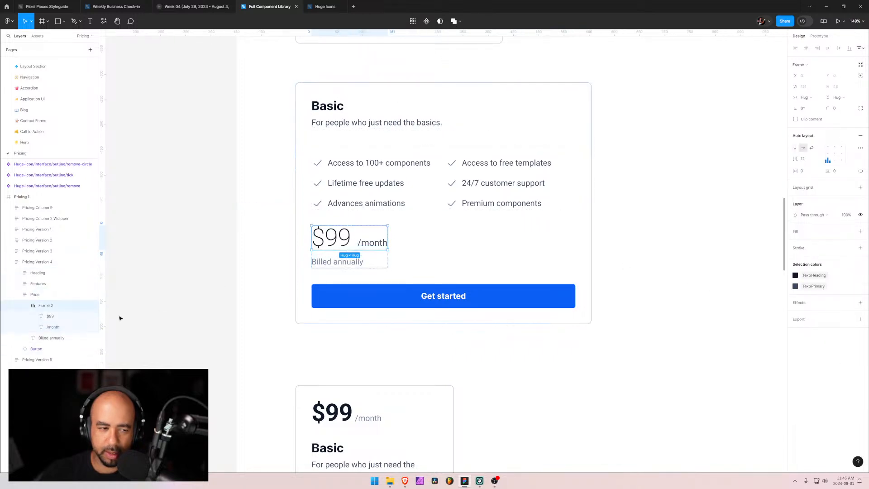
double_click(45, 306)
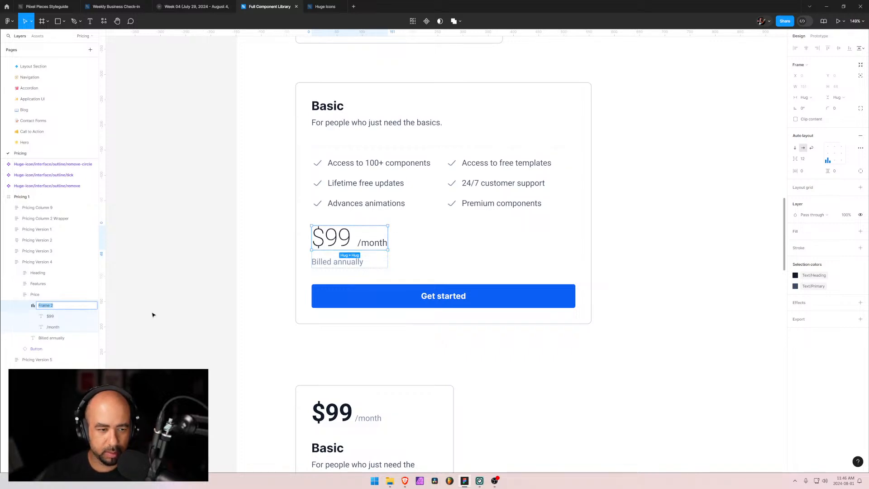
type("Price and")
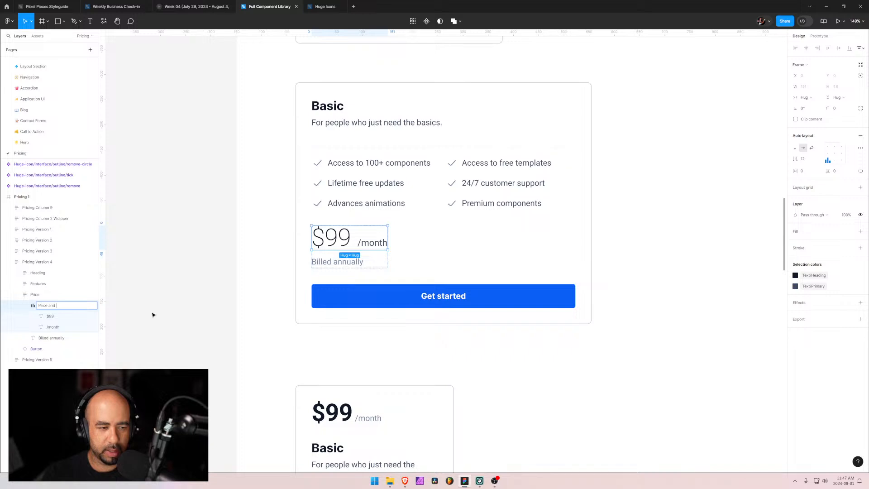
type(" Frequency")
key("Return")
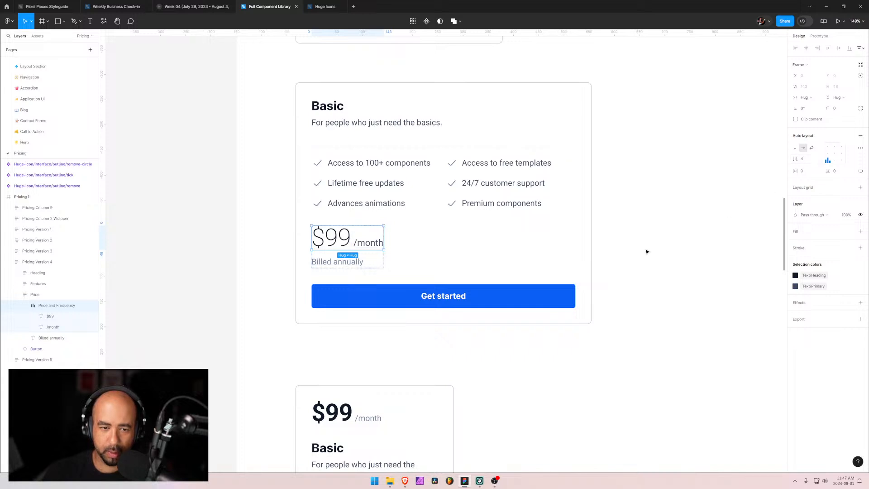
left_click(543, 330)
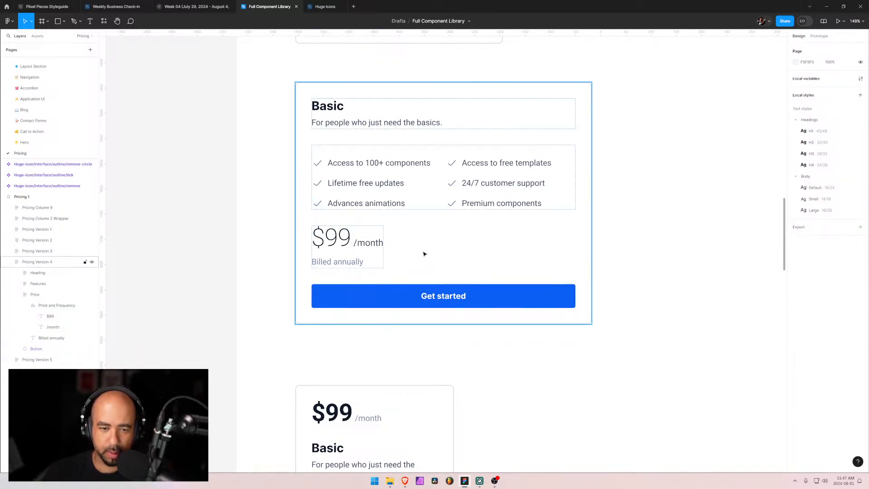
Step: Set the fill of Pricing Version 4's "/month" text to Text/Heading
double_click(377, 247)
double_click(371, 247)
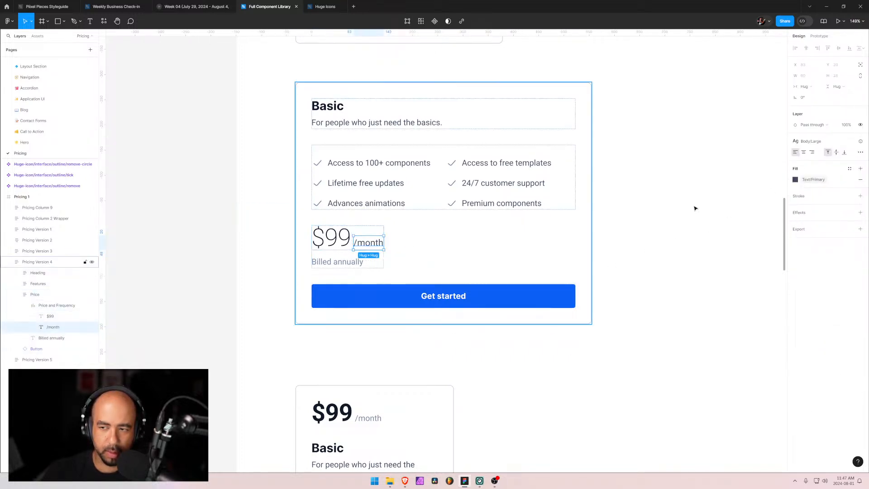
left_click(796, 181)
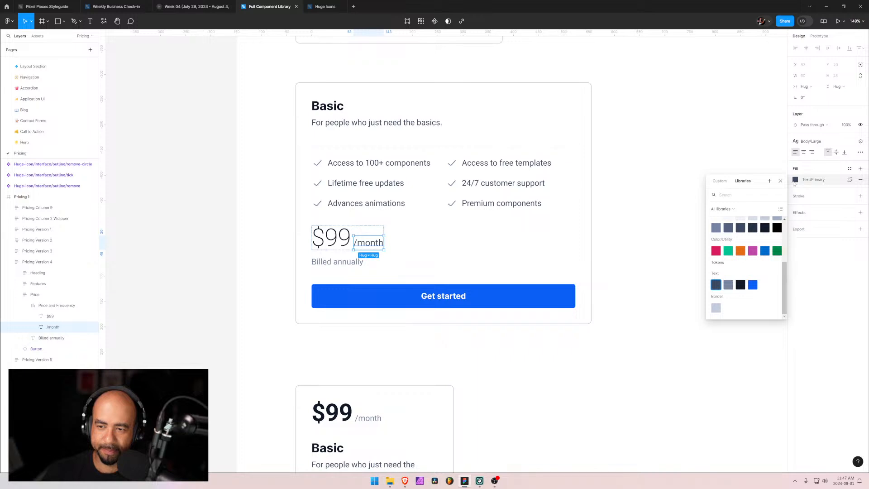
left_click(742, 285)
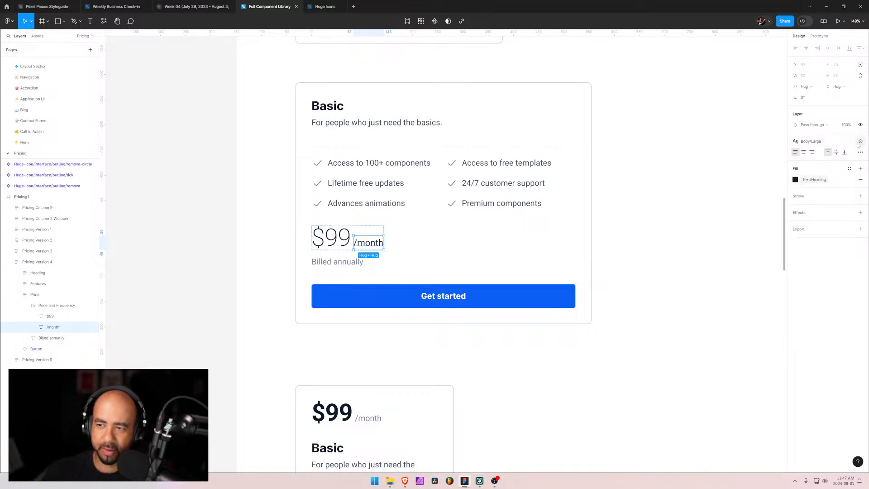
Step: Detach the Body/Large style from Pricing Version 4's "/month" text and try font weight 600
left_click(849, 141)
left_click(809, 164)
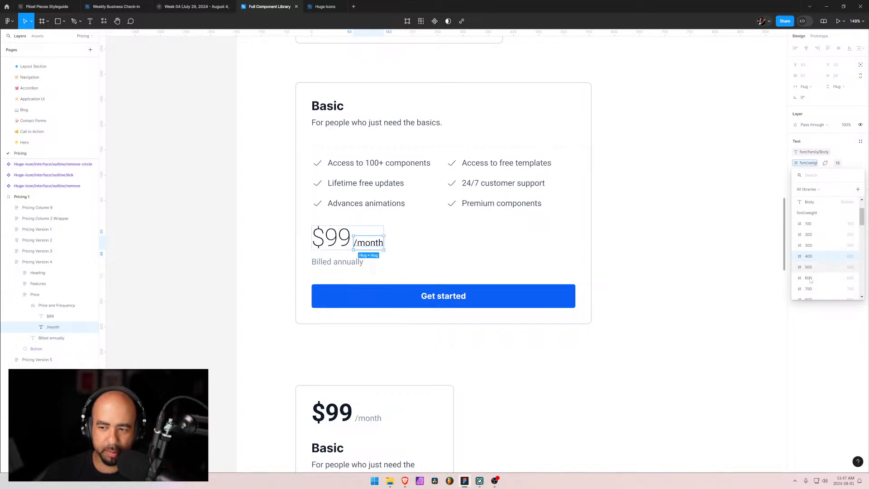
left_click(809, 278)
left_click(494, 246)
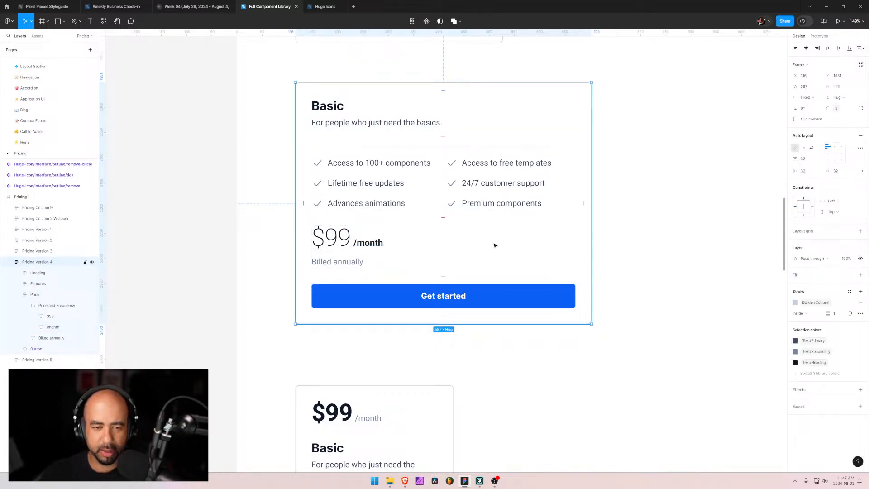
Step: Undo the font weight change on "/month" and compare Pricing Version 4 with its neighbouring cards
key("ctrl+z")
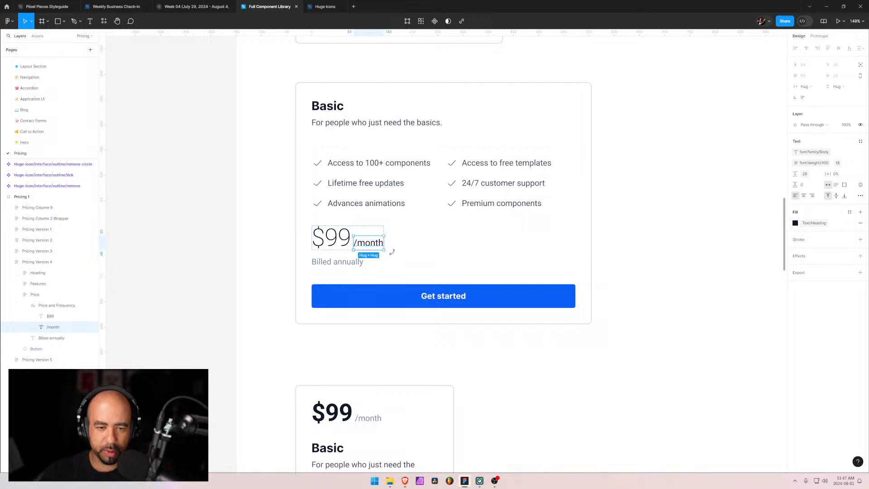
left_click(463, 261)
scroll(522, 258, "down", 5)
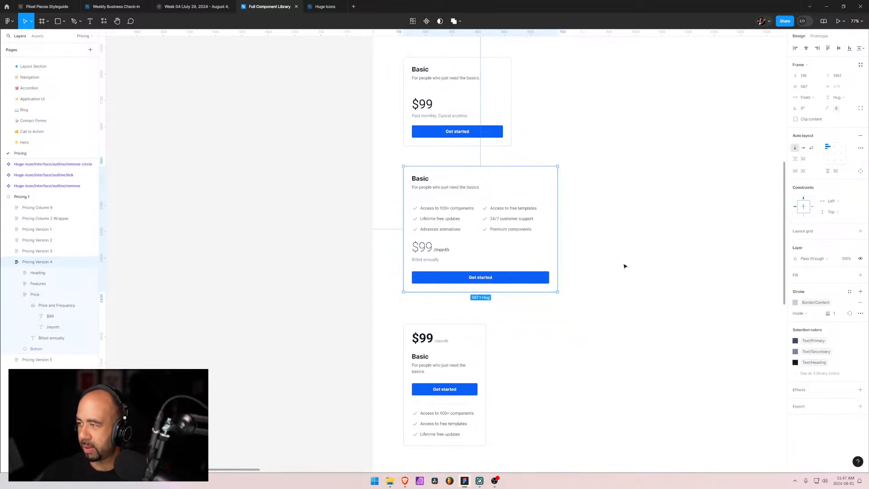
left_click(621, 263)
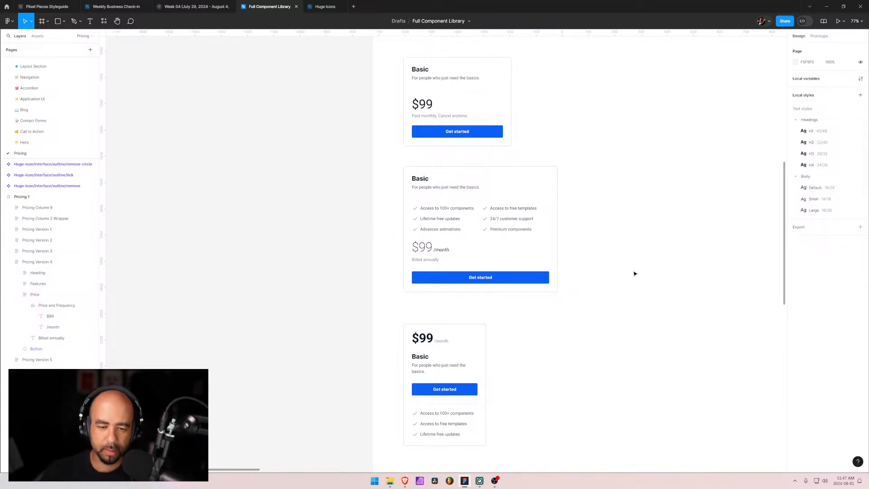
Step: Examine the stacked pricing cards, comparing the layout of Pricing Version 5 with Pricing Version 4 and the cards above
left_click(417, 335)
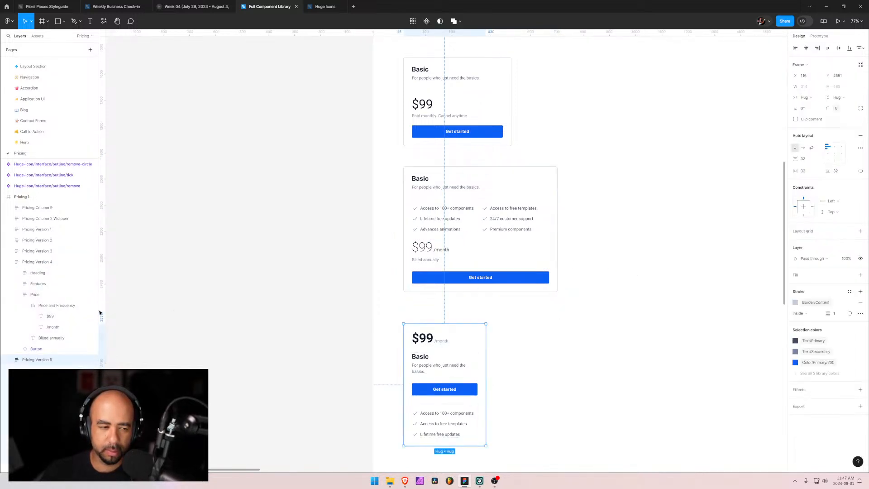
left_click(9, 263)
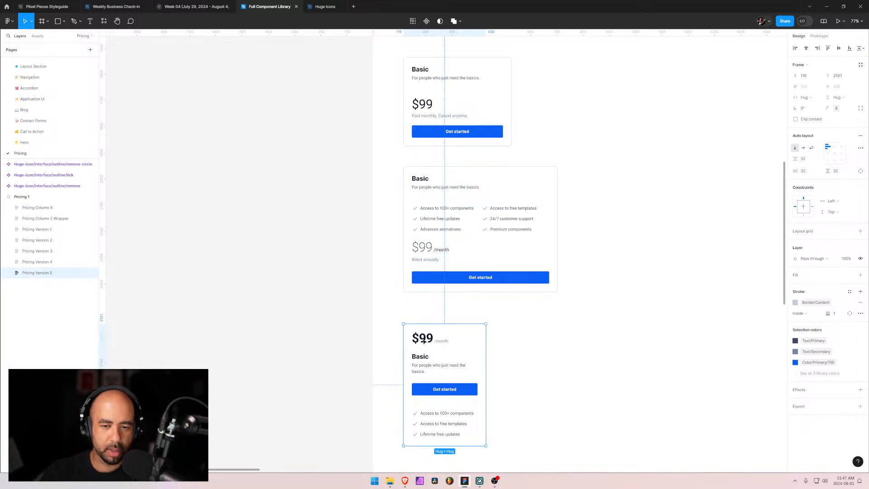
scroll(498, 284, "down", 5)
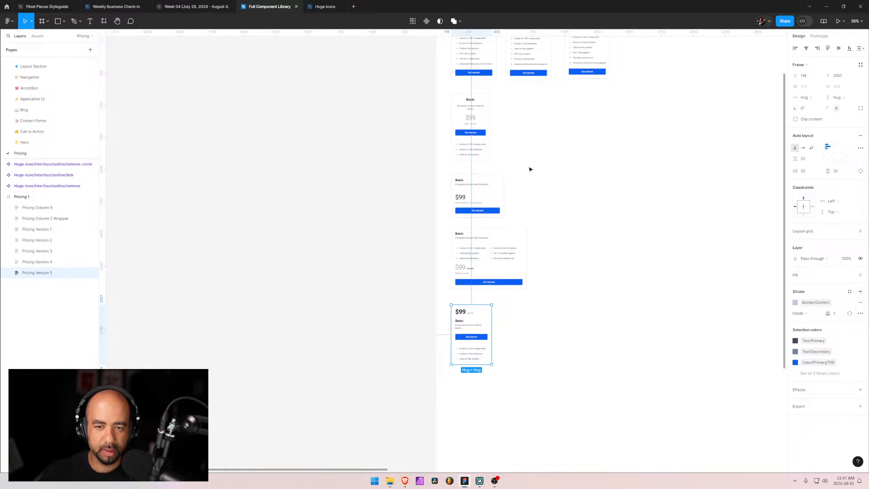
left_click_drag(523, 151, 419, 186)
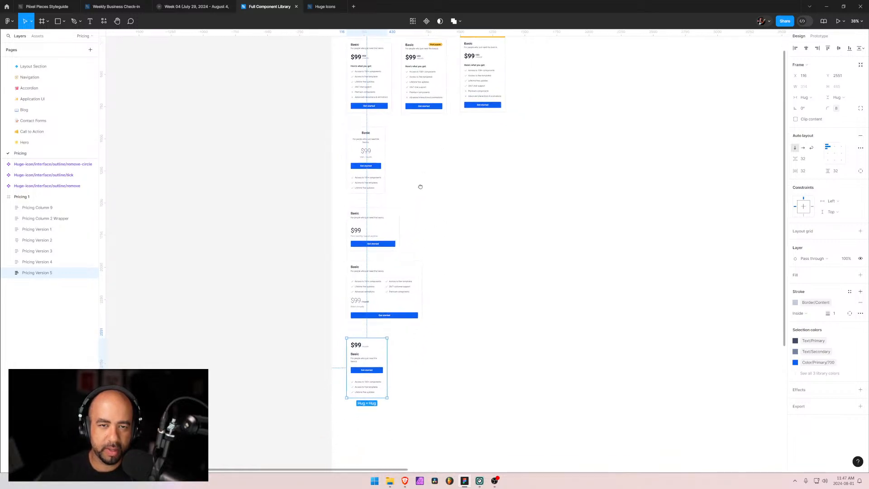
left_click(479, 352)
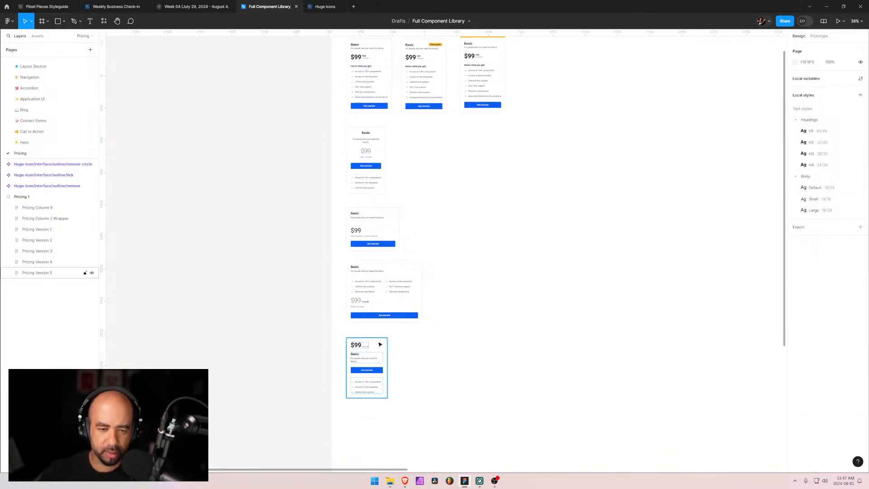
left_click(380, 345)
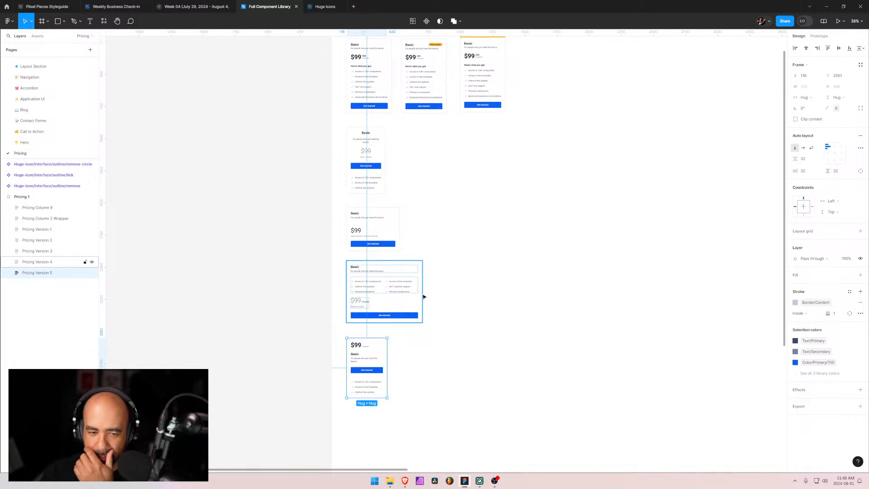
left_click(405, 340)
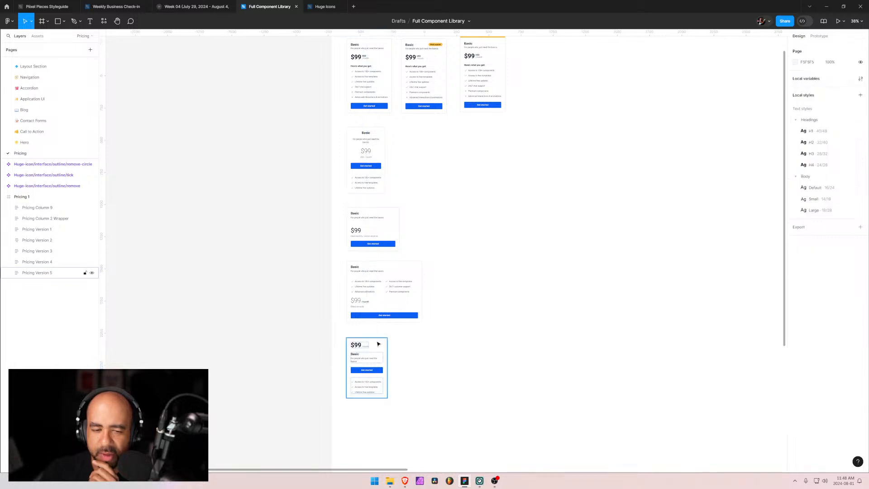
left_click(376, 341)
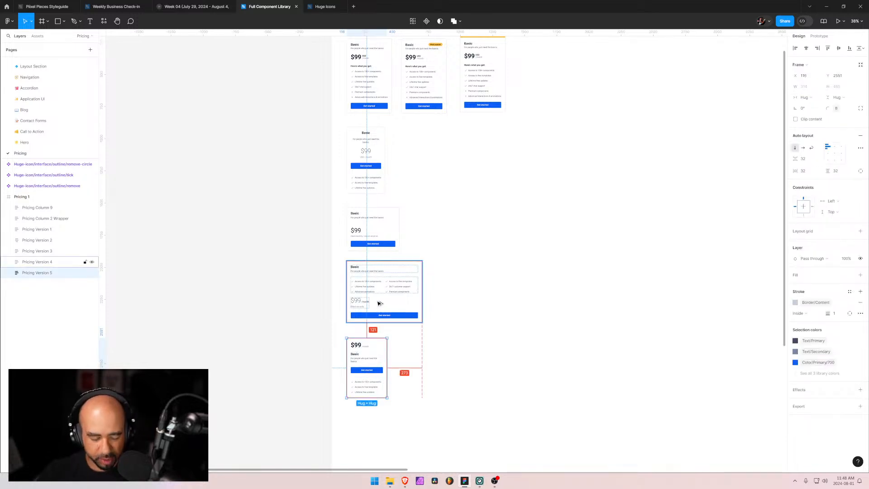
scroll(378, 305, "up", 5)
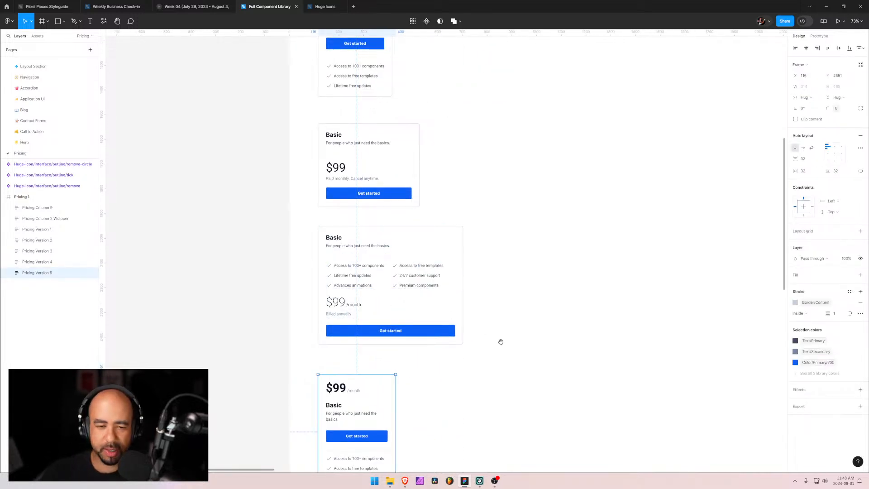
left_click_drag(497, 341, 516, 198)
left_click(504, 244)
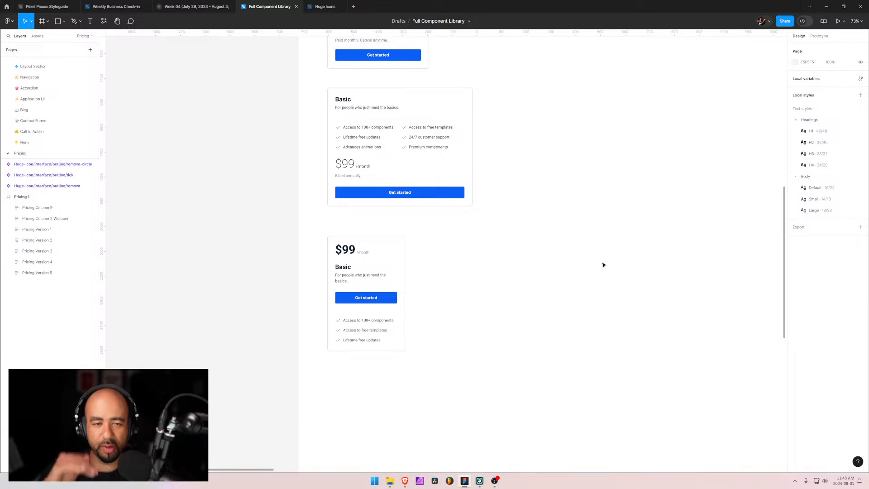
scroll(516, 206, "up", 3)
scroll(517, 205, "down", 3)
mouse_move(786, 239)
left_mouse_down()
mouse_move(779, 92)
mouse_move(783, 172)
mouse_move(770, 222)
mouse_move(774, 239)
mouse_move(779, 200)
mouse_move(778, 253)
left_mouse_up()
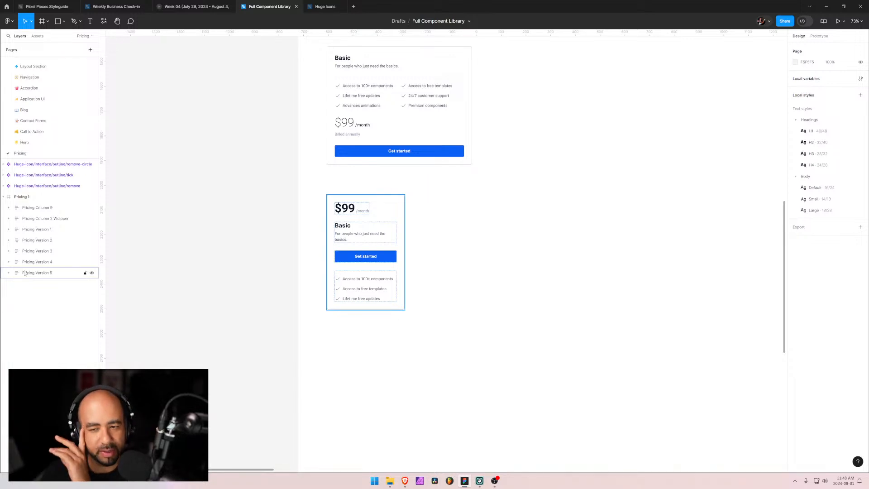
Step: Duplicate Pricing Version 5 and place the copy directly beneath the original, aligned with the column of cards
left_click(330, 201)
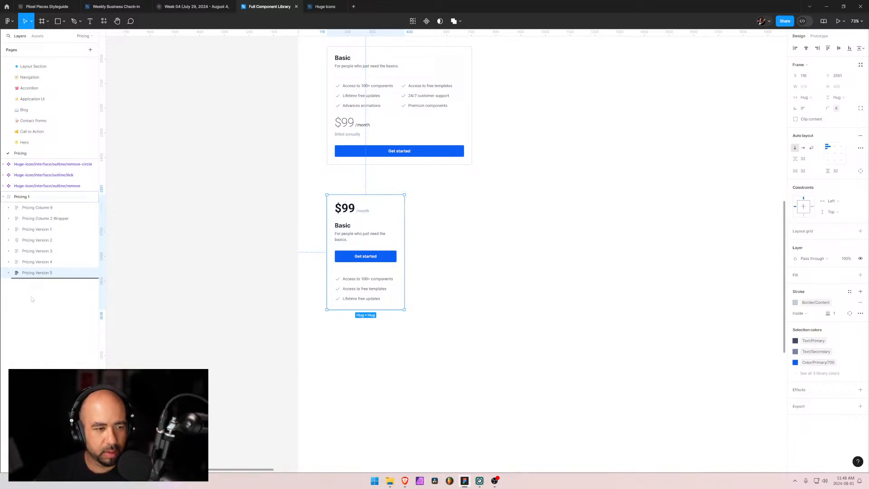
key("ctrl+d")
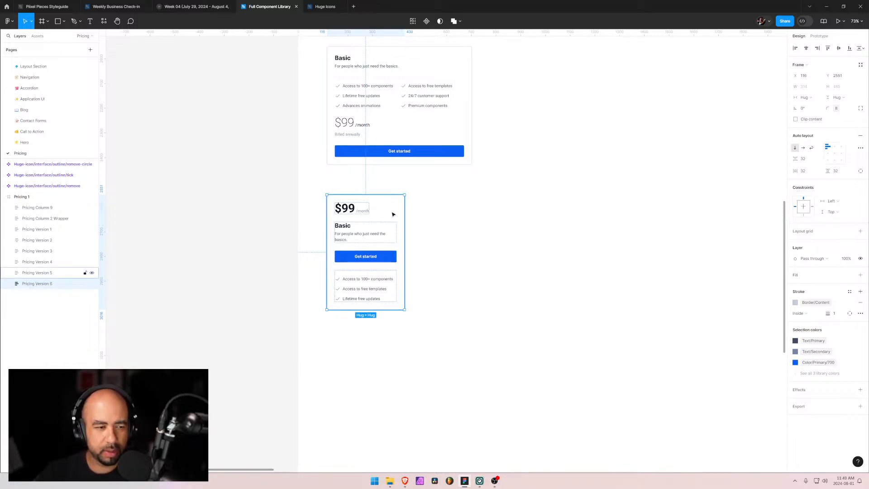
left_click_drag(392, 213, 388, 349)
left_click(501, 300)
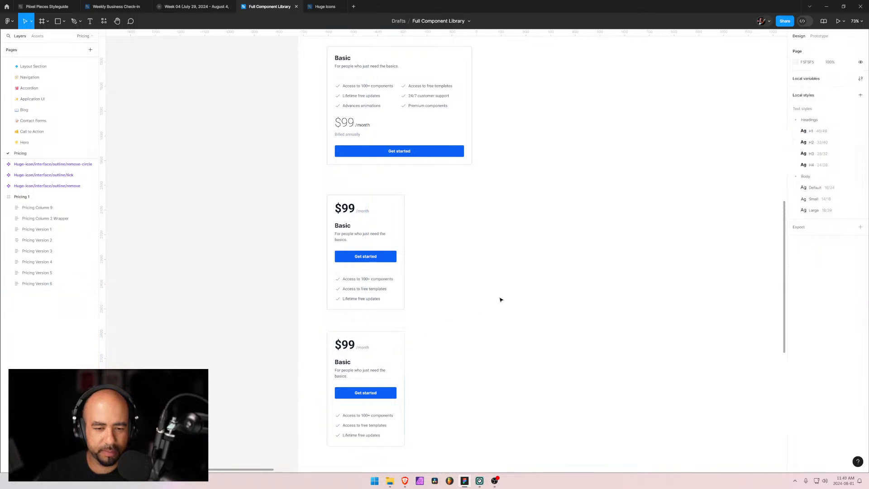
Step: Copy the Image Placeholder group from Hero 19 on the Hero page and return to the Pricing page
left_click(27, 143)
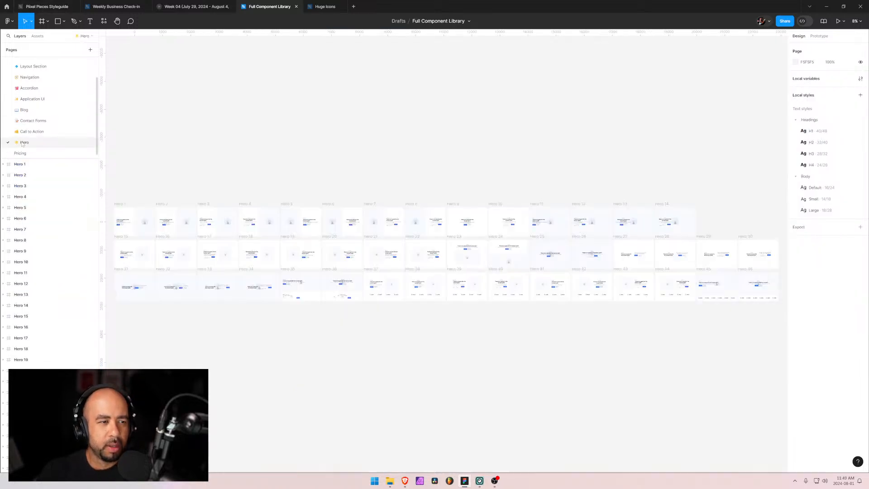
double_click(290, 253)
double_click(295, 254)
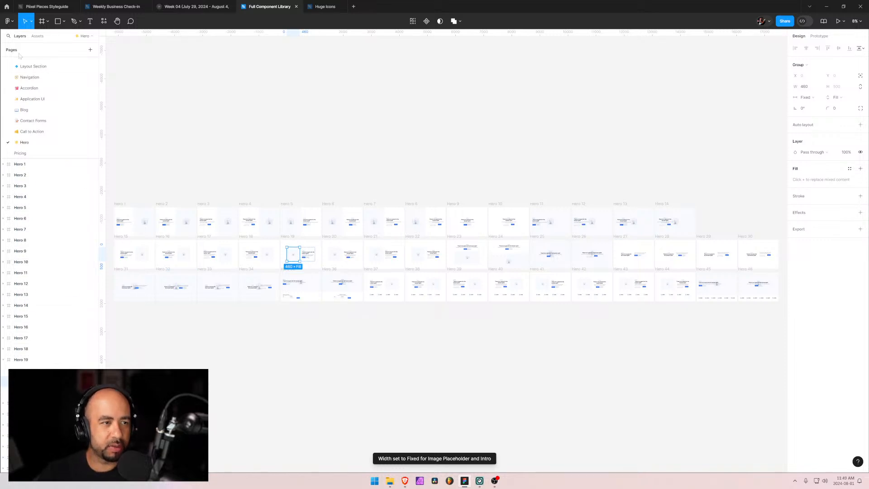
left_click(20, 153)
scroll(469, 317, "up", 3)
scroll(475, 328, "down", 4)
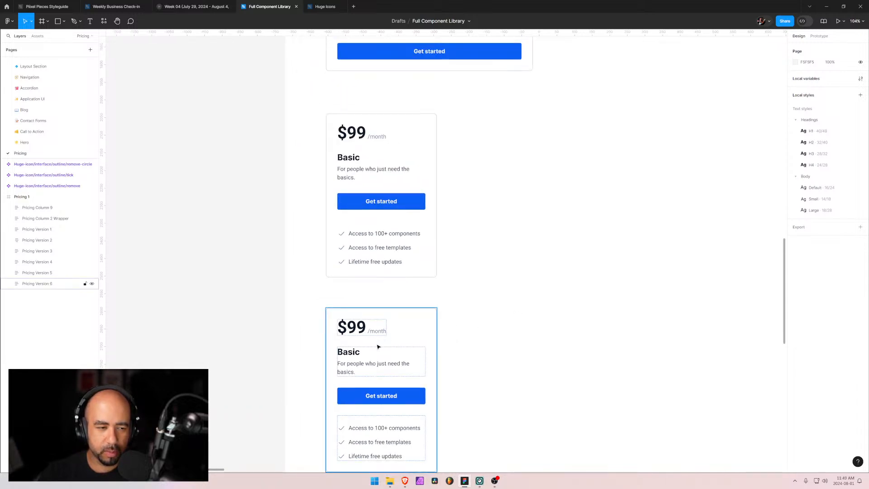
Step: Move the Heading layer above the Price layer in Pricing Version 6
left_click(368, 359)
left_click(9, 283)
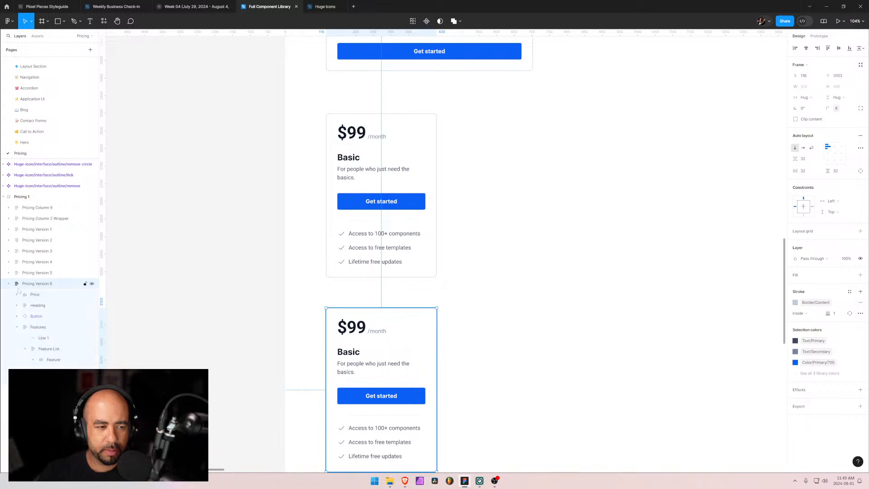
left_click(36, 305)
left_click_drag(35, 302, 35, 292)
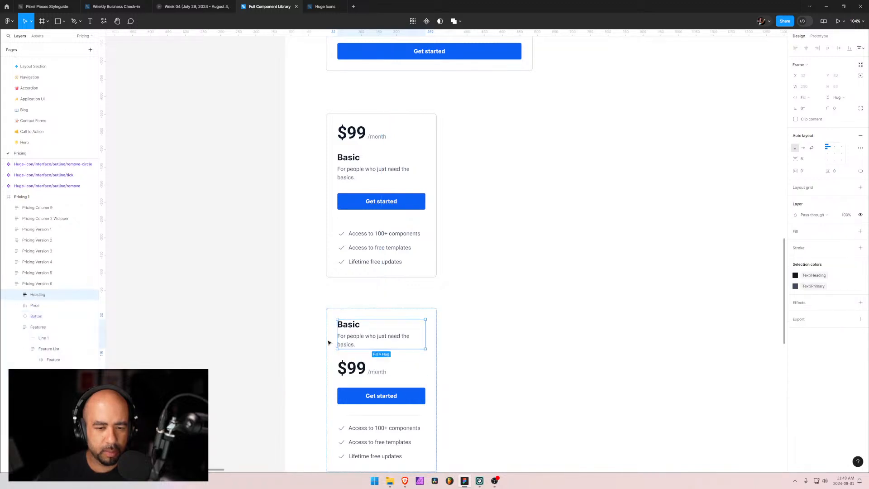
left_click(488, 353)
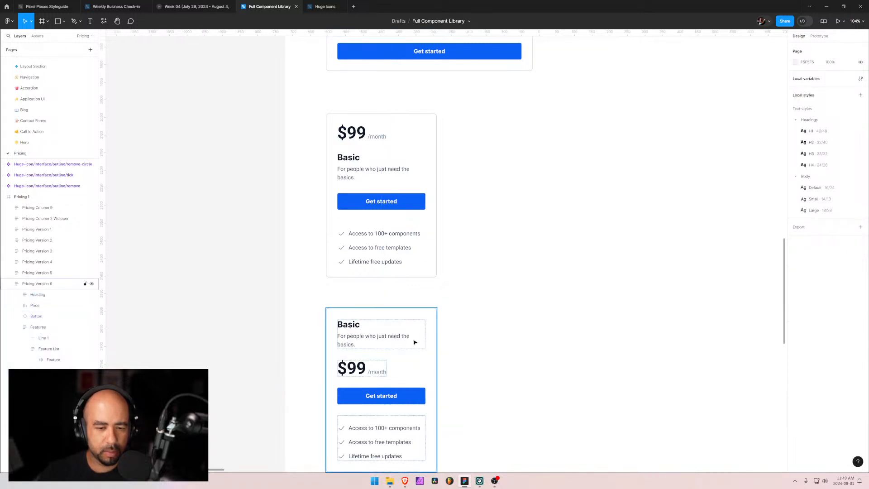
Step: Review the full column of pricing cards and examine how Pricing Version 6 differs from the other versions
scroll(503, 260, "down", 5)
scroll(539, 168, "up", 2)
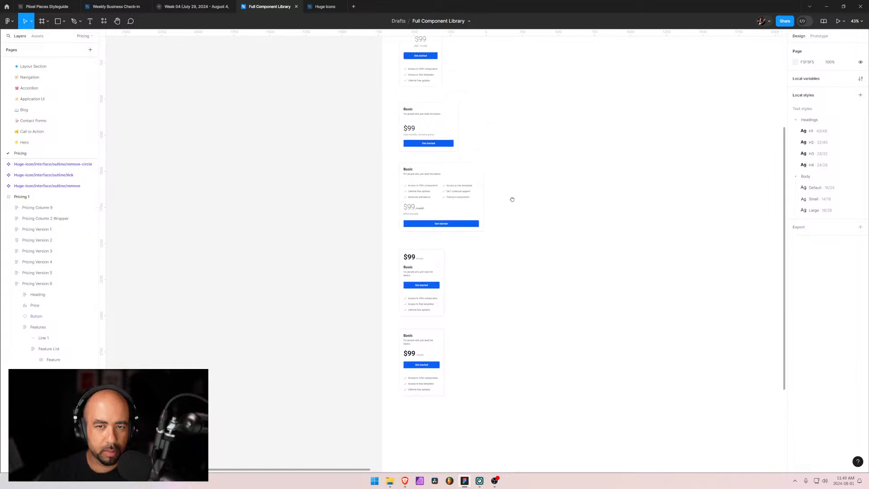
scroll(503, 202, "right", 2)
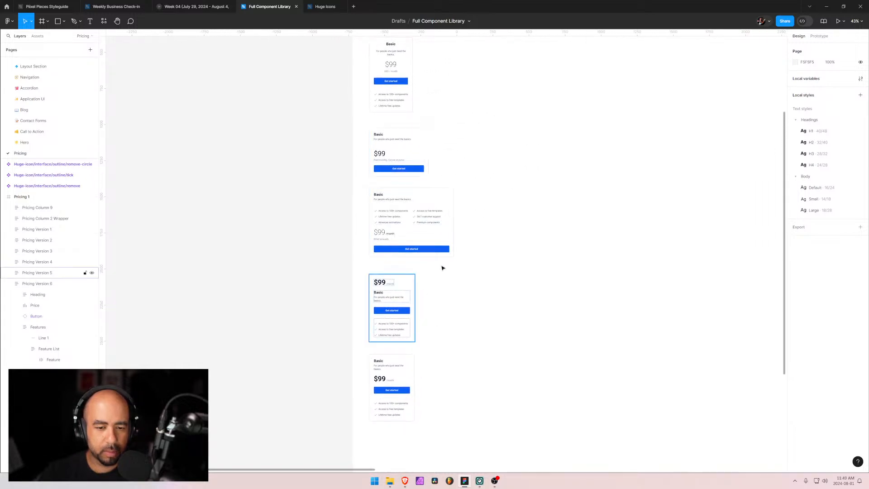
left_click_drag(454, 115, 441, 211)
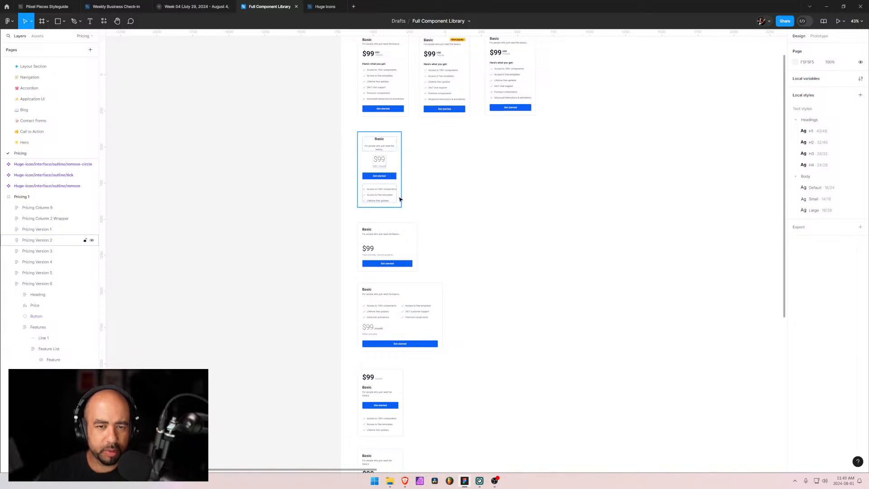
scroll(486, 307, "down", 1)
scroll(486, 308, "down", 3)
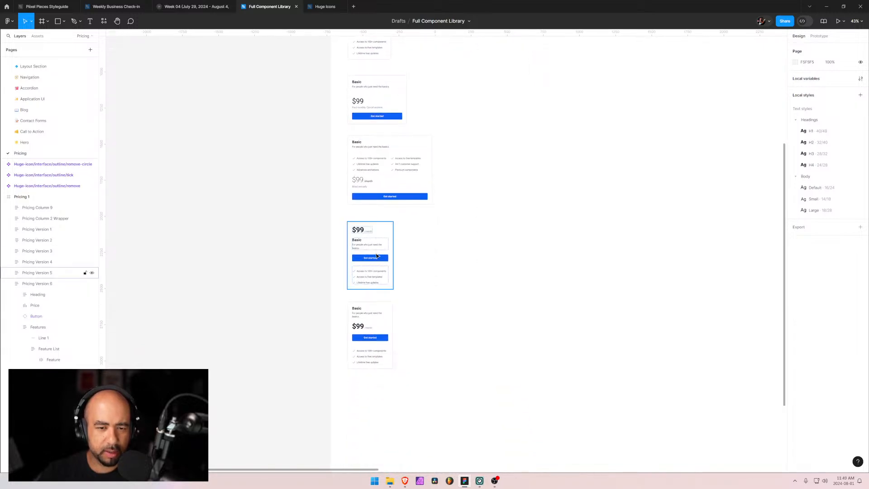
scroll(373, 241, "up", 5)
scroll(359, 241, "up", 1)
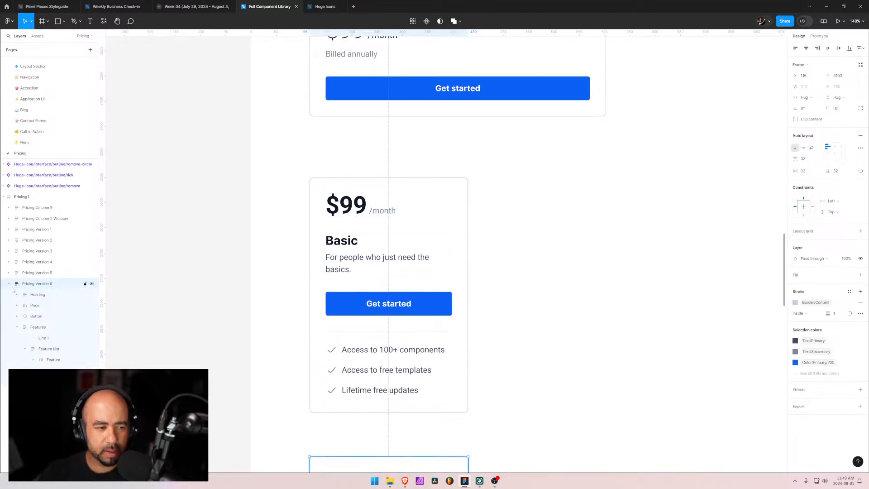
Step: Paste the Image Placeholder group into Pricing Version 6, place it above the Heading layer and expand the group's layers
key("ctrl+v")
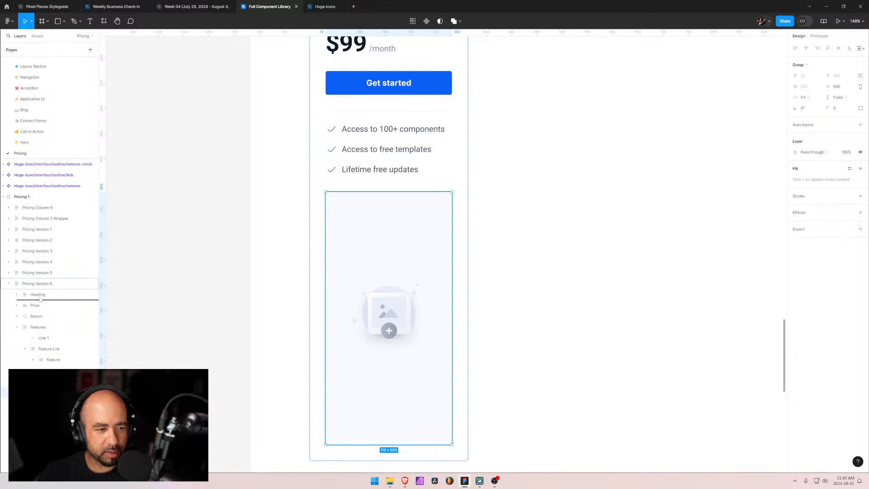
left_click_drag(40, 294, 41, 293)
scroll(362, 259, "up", 5)
scroll(357, 260, "down", 2)
scroll(356, 259, "down", 5)
left_click(17, 294)
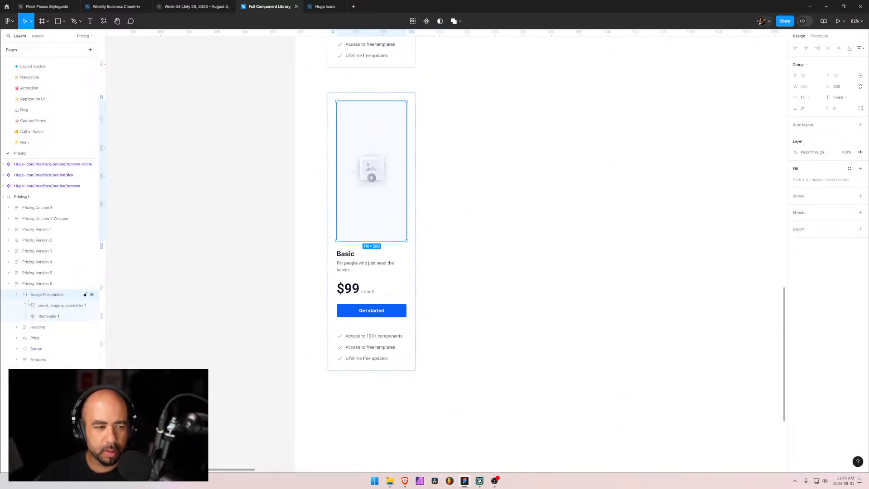
left_click(48, 316)
left_click_drag(371, 240, 371, 201)
key("ctrl+z")
Step: Shorten Pricing Version 6's Image Placeholder group to about 148 px high, and enlarge and recentre the placeholder image inside it
left_click(47, 295)
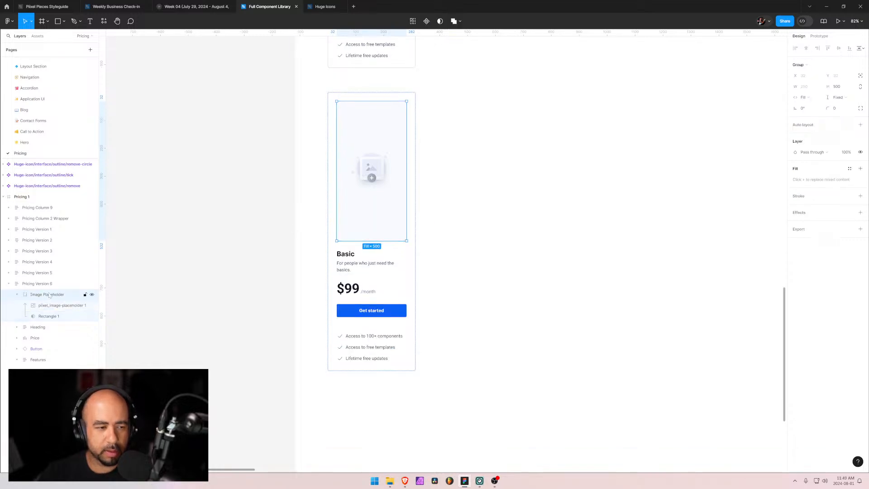
left_click_drag(386, 241, 406, 142)
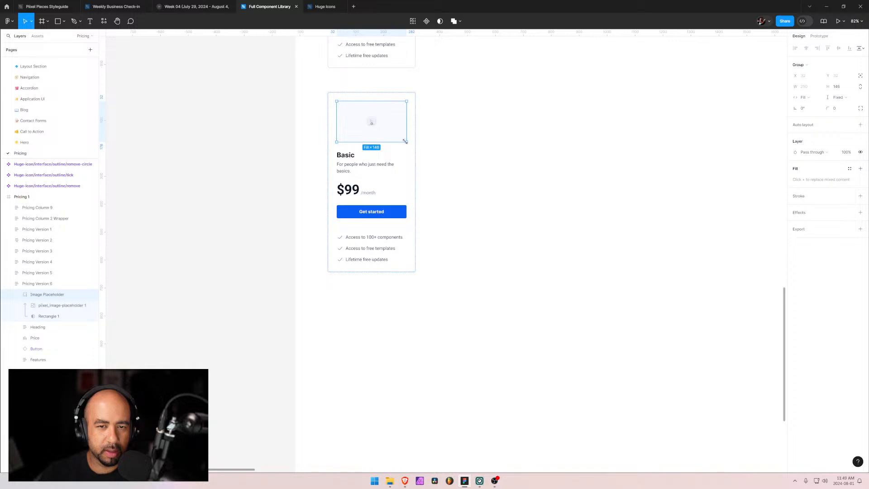
left_click(64, 305)
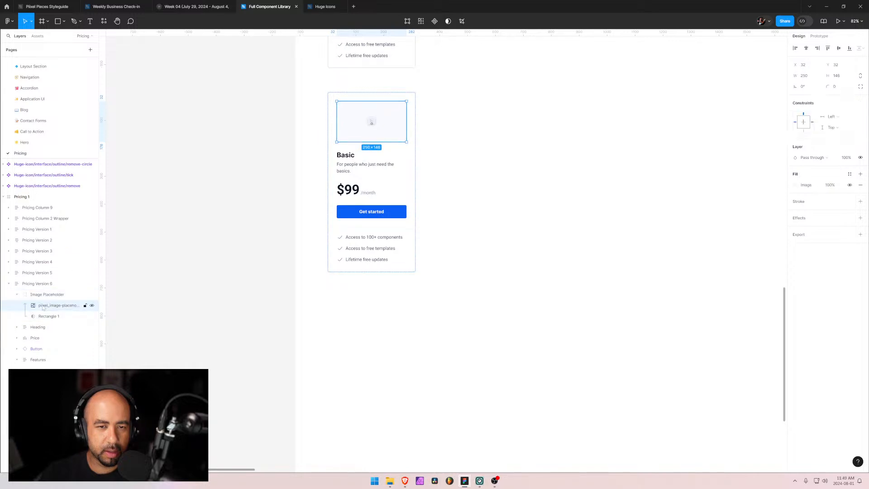
left_click_drag(407, 141, 443, 189)
left_click_drag(413, 153, 396, 131)
Step: Shrink Pricing Version 6's Image Placeholder group and set its width and height to 100
left_click(38, 296)
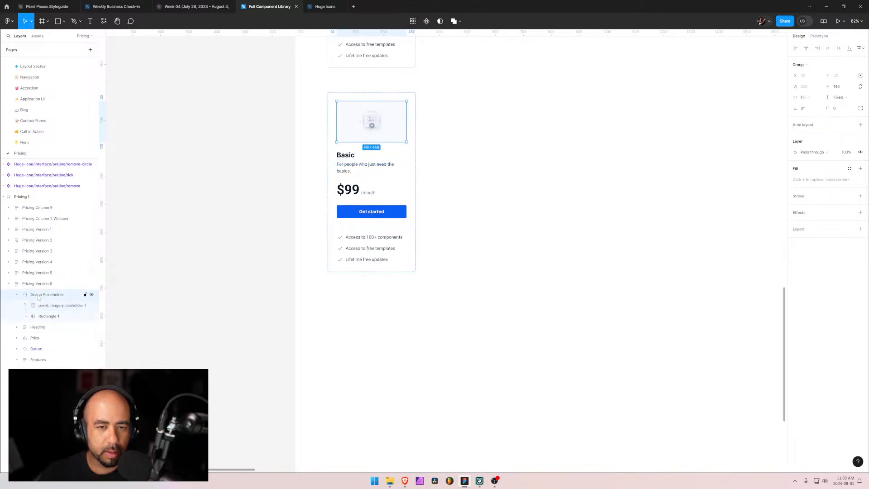
left_click_drag(406, 142, 373, 128)
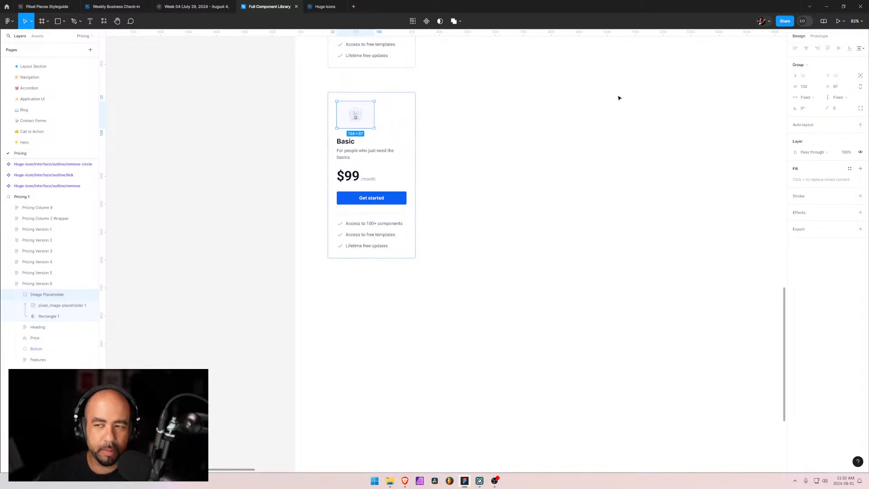
left_click(804, 86)
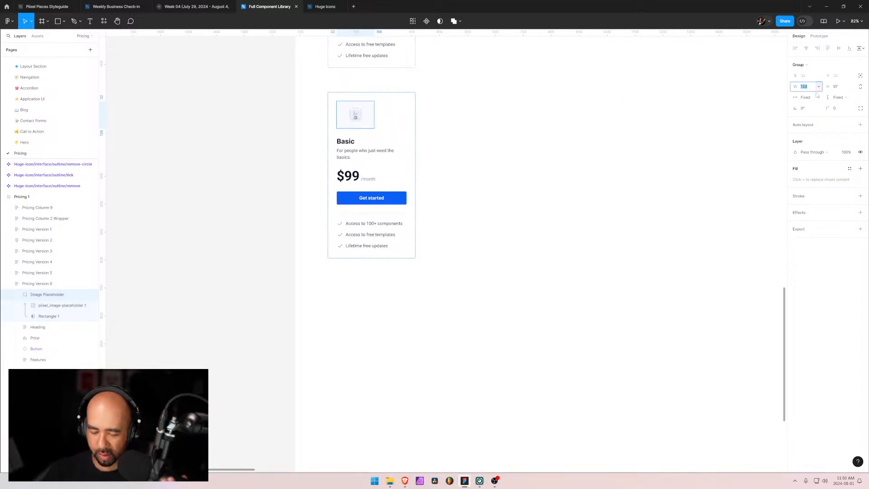
type("100")
key("Return")
left_click(837, 86)
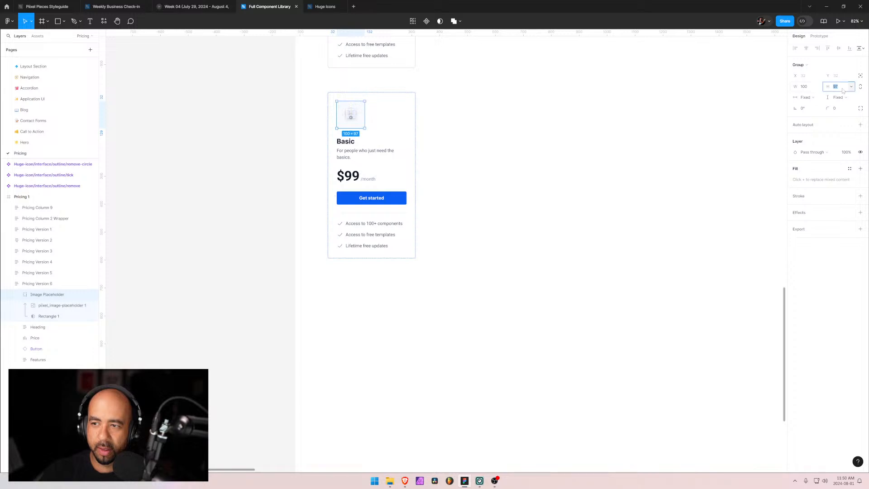
type("100")
key("Return")
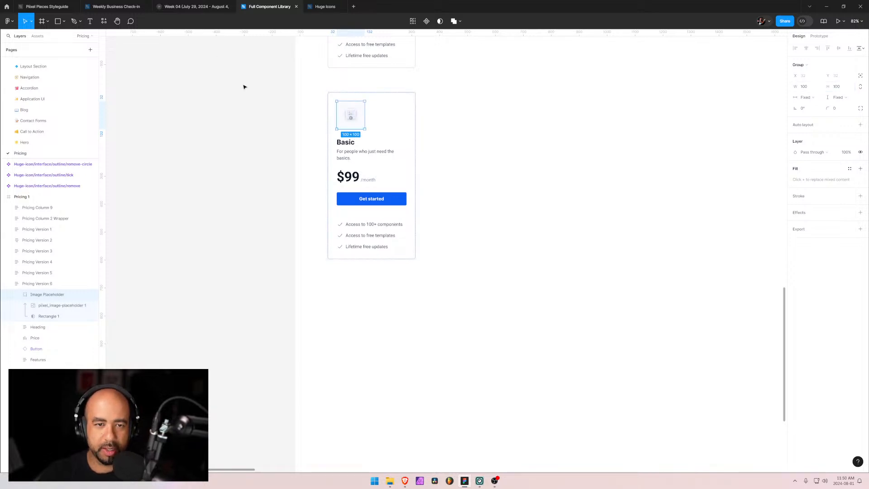
Step: Round Pricing Version 6's Image Placeholder group with a corner radius of 50
double_click(351, 118)
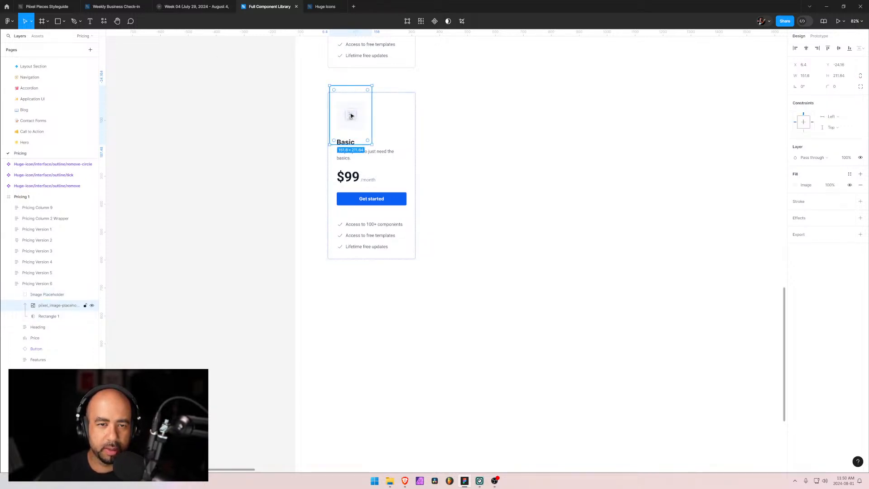
left_click_drag(352, 118, 352, 118)
left_click(390, 119)
double_click(353, 118)
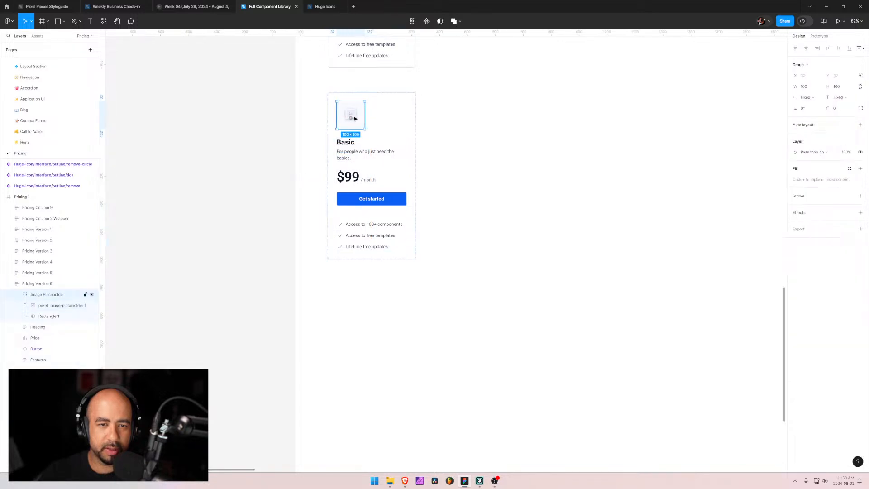
left_click(834, 108)
type("50")
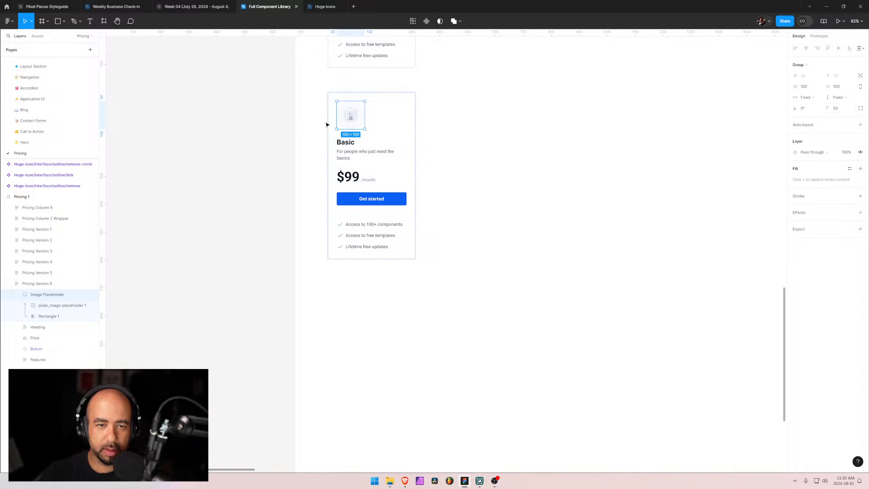
left_click(330, 125)
double_click(353, 115)
scroll(374, 113, "up", 3)
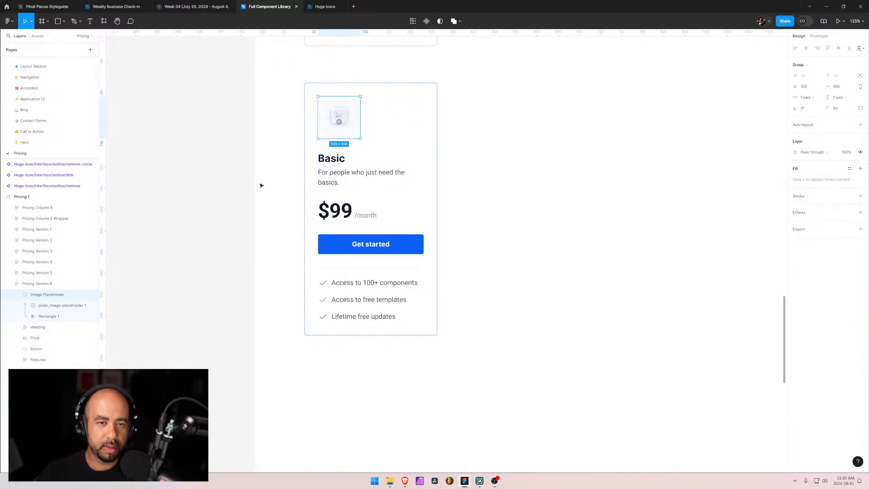
Step: Set the width and height of Pricing Version 6's Image Placeholder group to 75
left_click(809, 87)
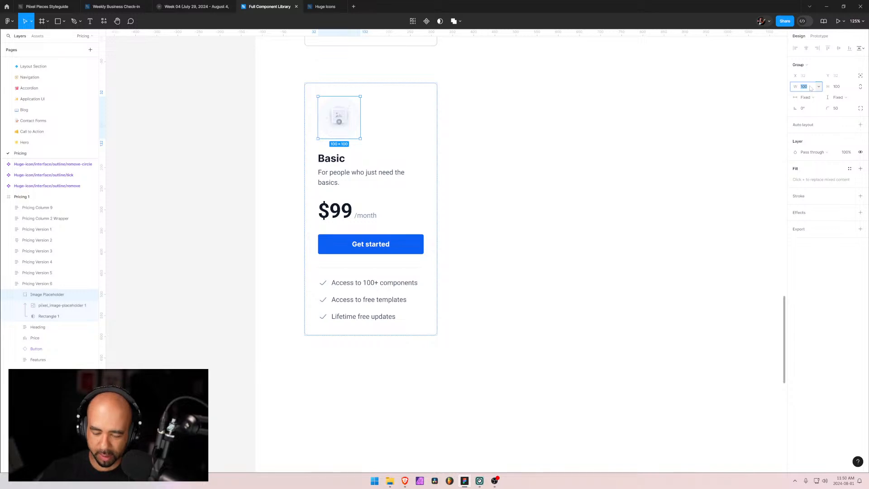
type("75")
key("Tab")
type("75")
key("Return")
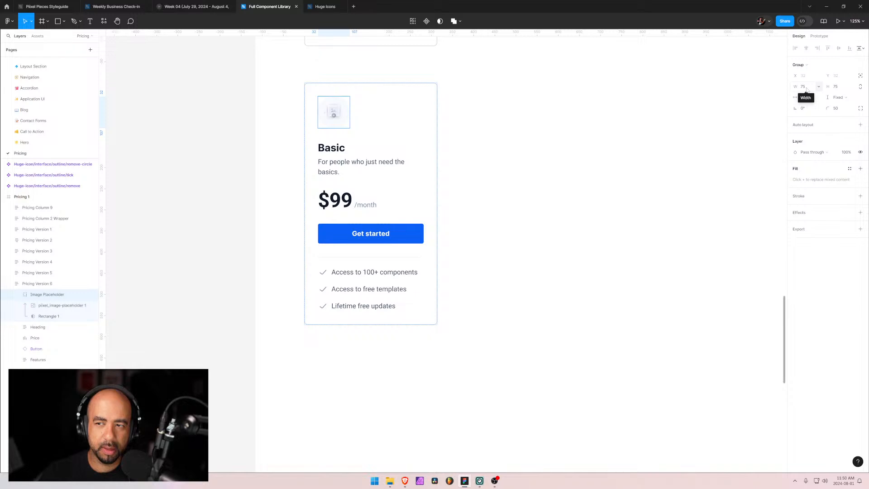
Step: Set the Image Placeholder group's width and height to 80 and its corner radius to 40
left_click(807, 89)
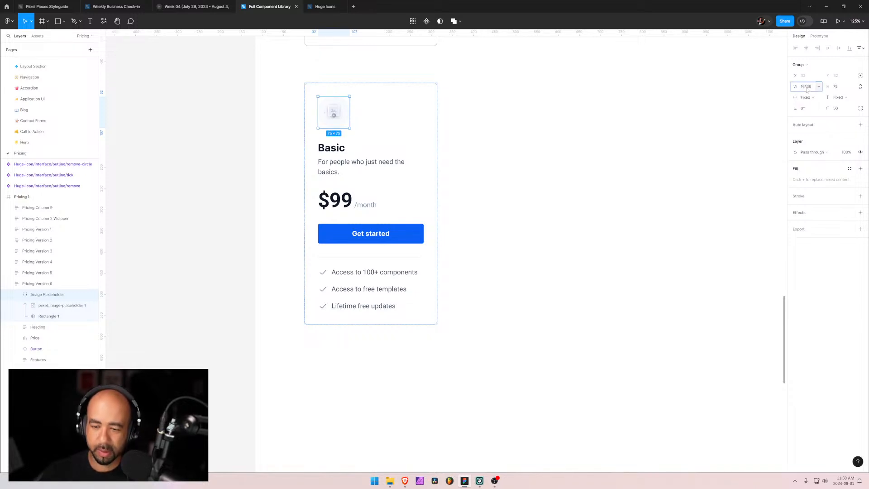
left_click(843, 87)
type("80")
key("Return")
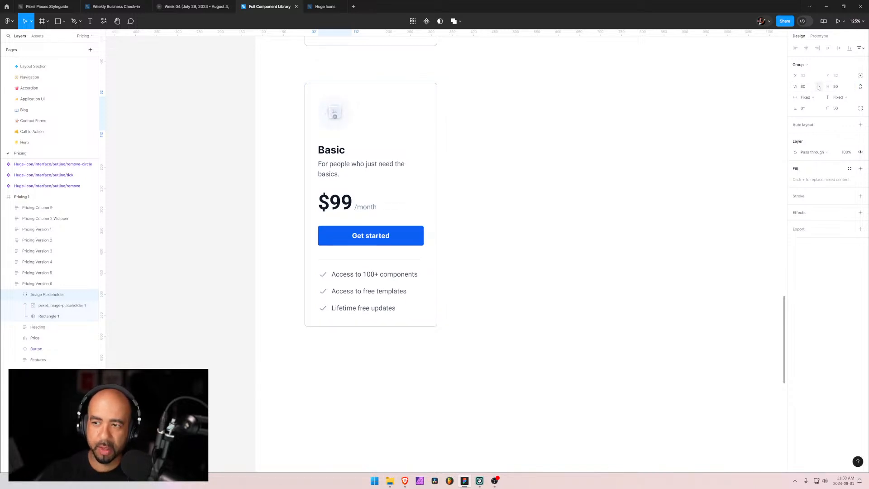
left_click(842, 110)
type("40")
key("Return")
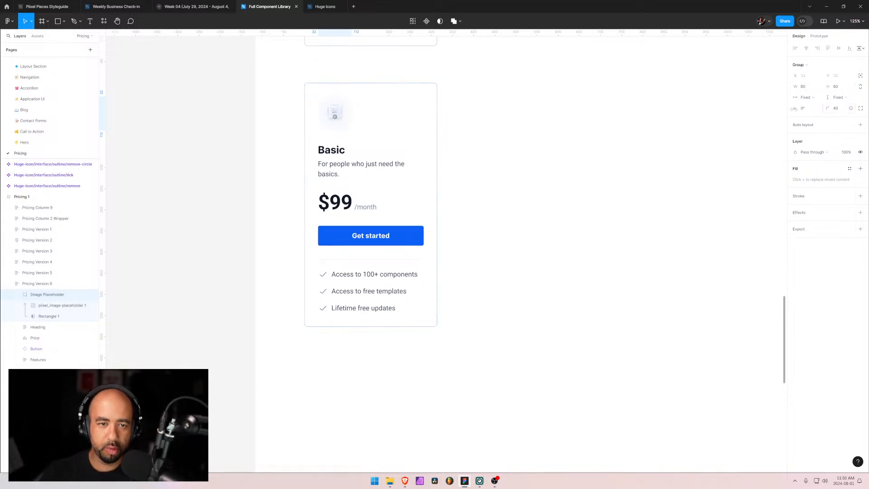
left_click(397, 130)
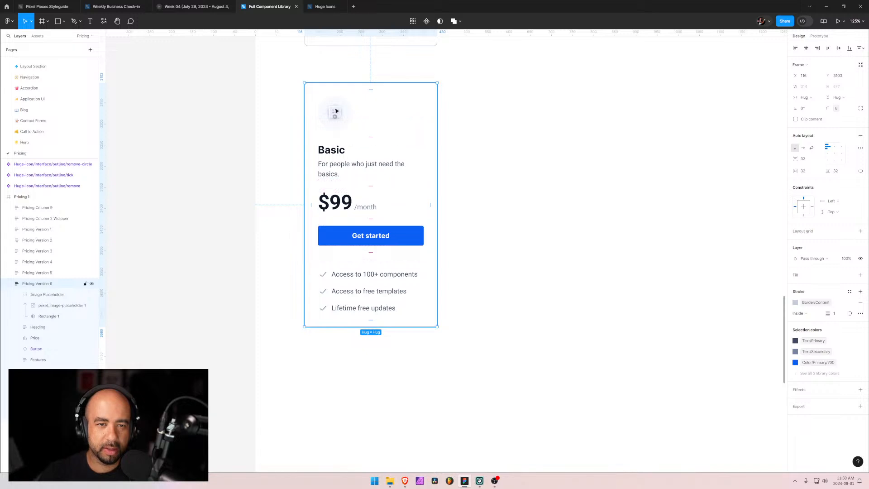
Step: Nudge the placeholder image slightly down inside Pricing Version 6's rounded Image Placeholder group
scroll(332, 118, "up", 5)
left_click(344, 97)
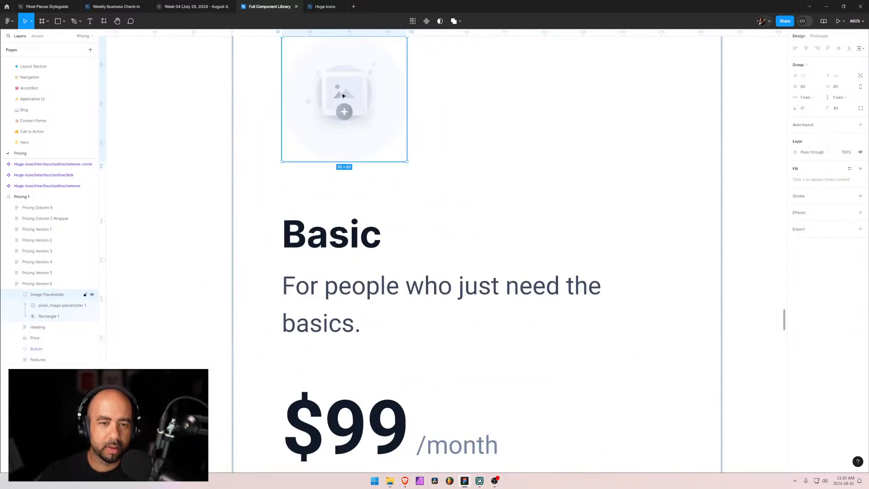
double_click(344, 97)
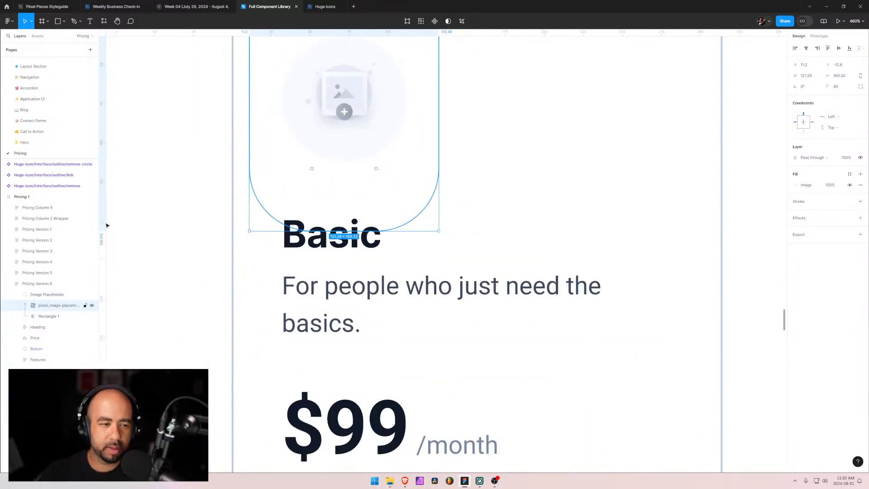
left_click_drag(340, 93, 340, 99)
left_click(535, 129)
scroll(489, 149, "down", 5)
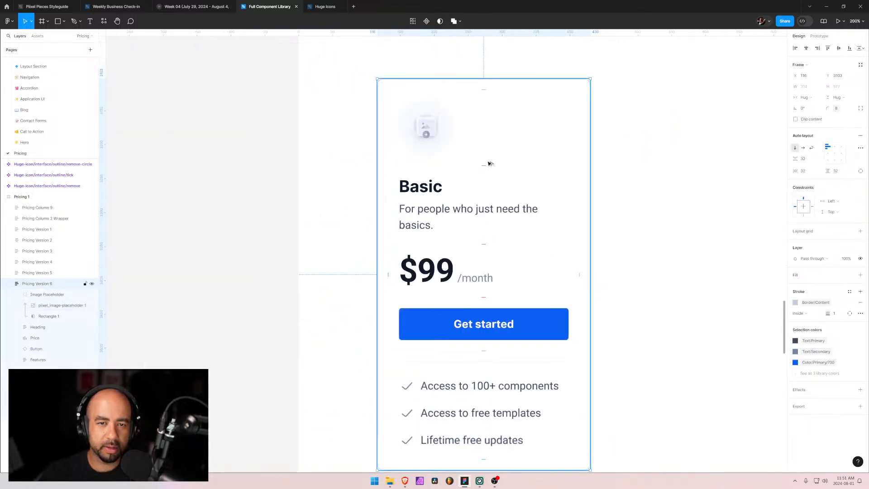
Step: Collapse the Image Placeholder group and set Pricing Version 6's auto layout alignment to top centre
left_click(28, 295)
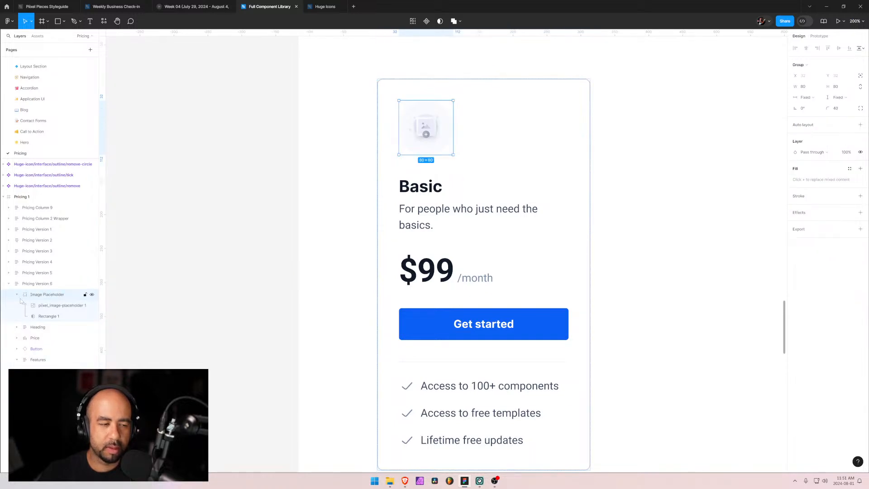
left_click(17, 295)
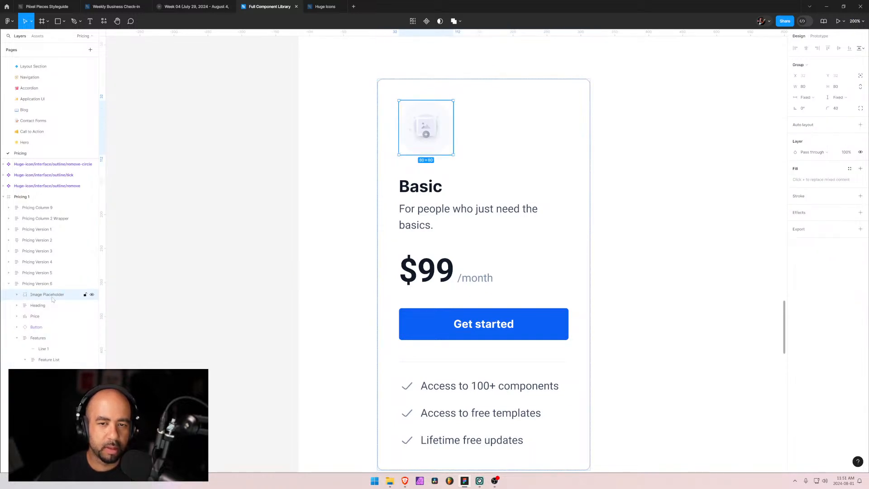
left_click(35, 284)
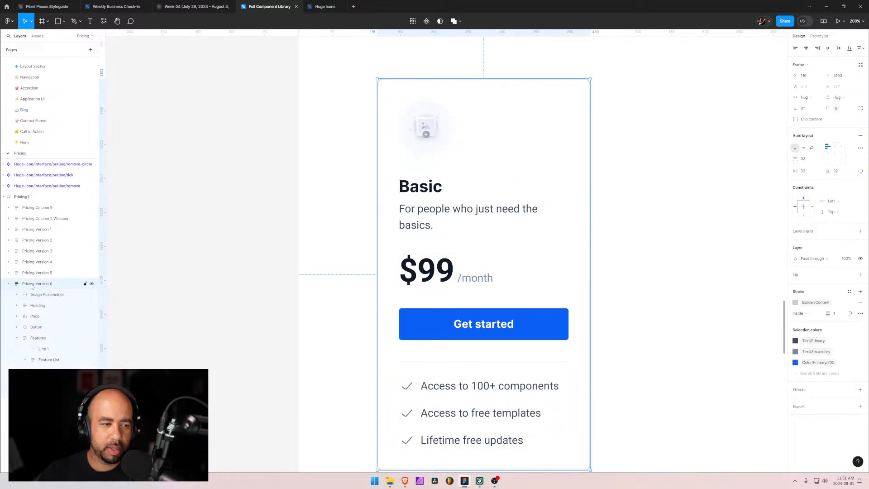
left_click(835, 147)
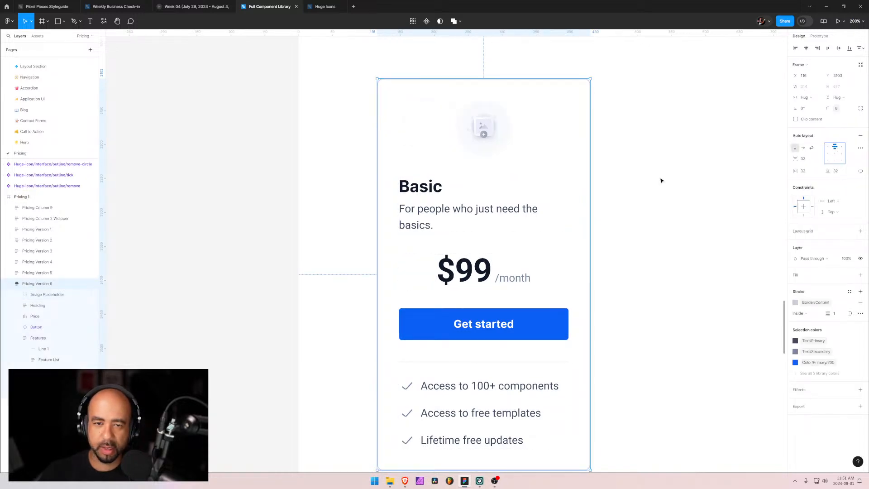
Step: Set the Heading frame's auto layout alignment to top centre and centre-align its description text
left_click(434, 190)
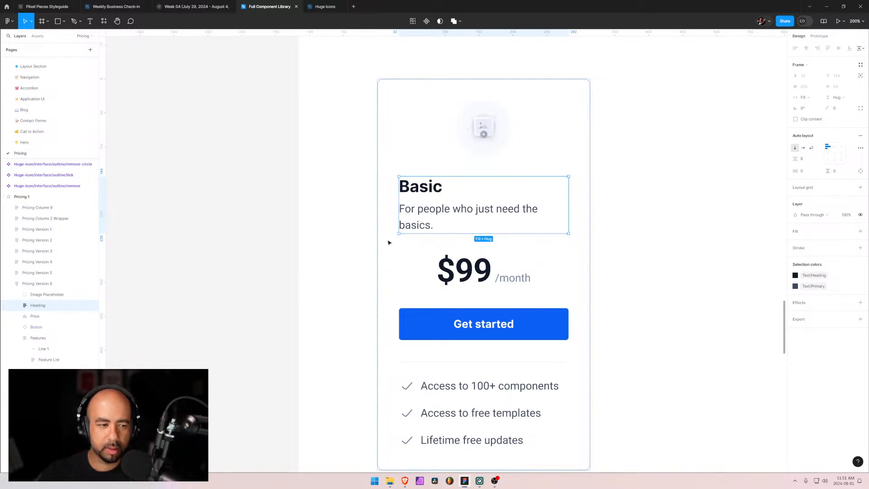
left_click(835, 149)
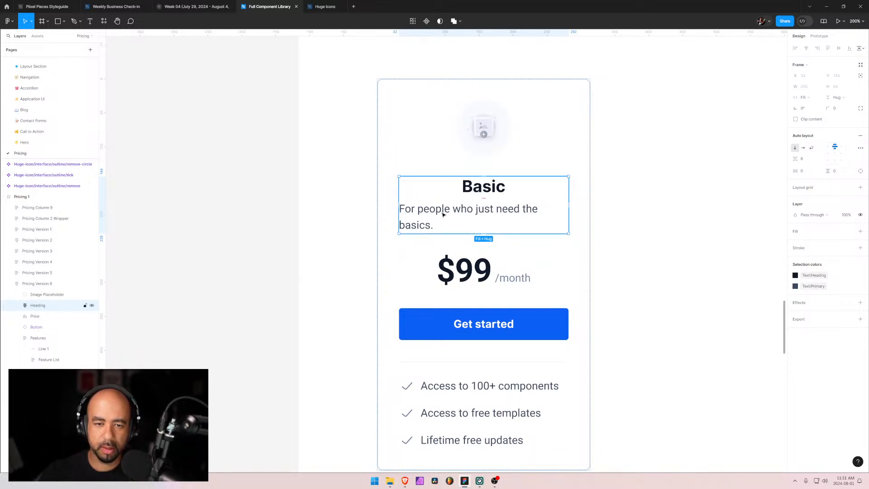
left_click(444, 215)
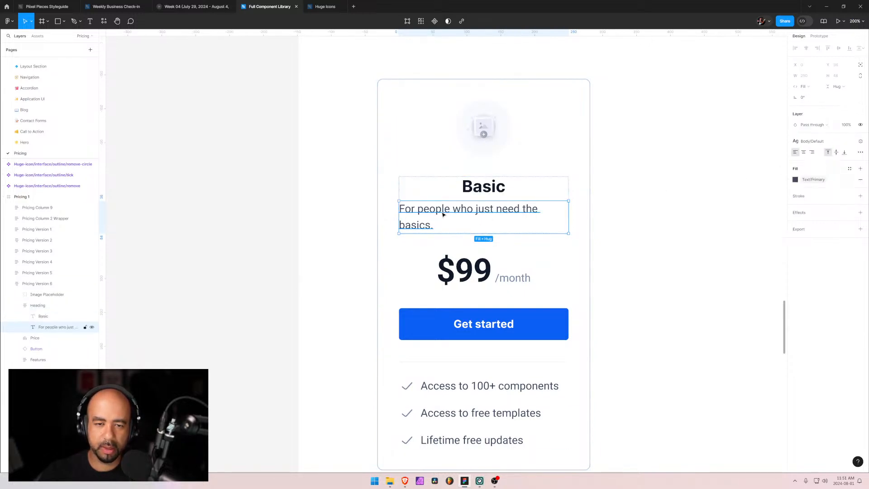
left_click(804, 153)
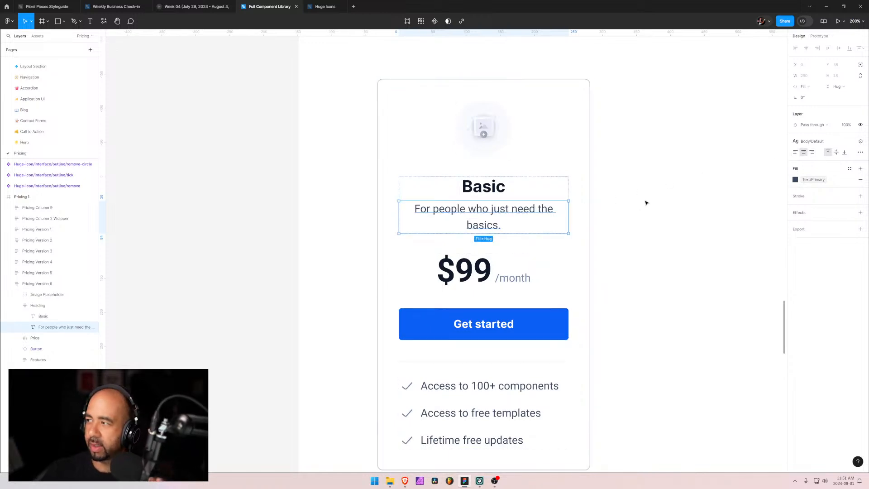
left_click(557, 159)
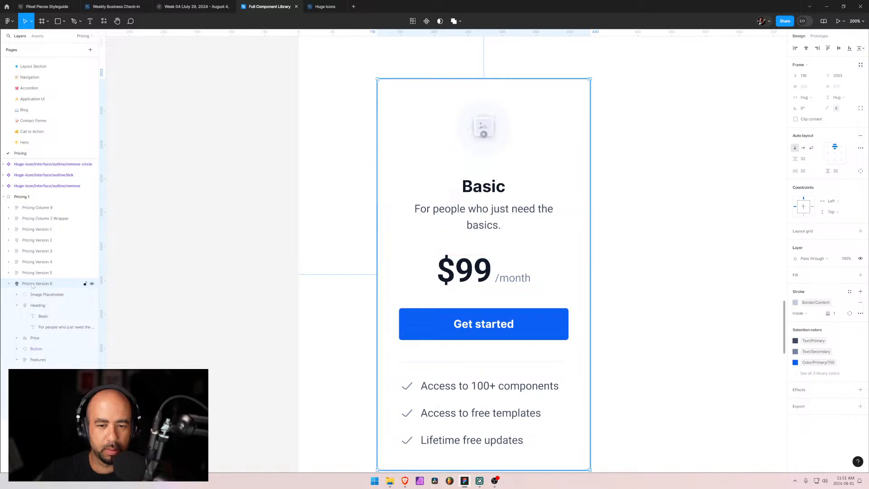
Step: Set the vertical gap between items in Pricing Version 6's auto layout to 24
left_click(490, 120)
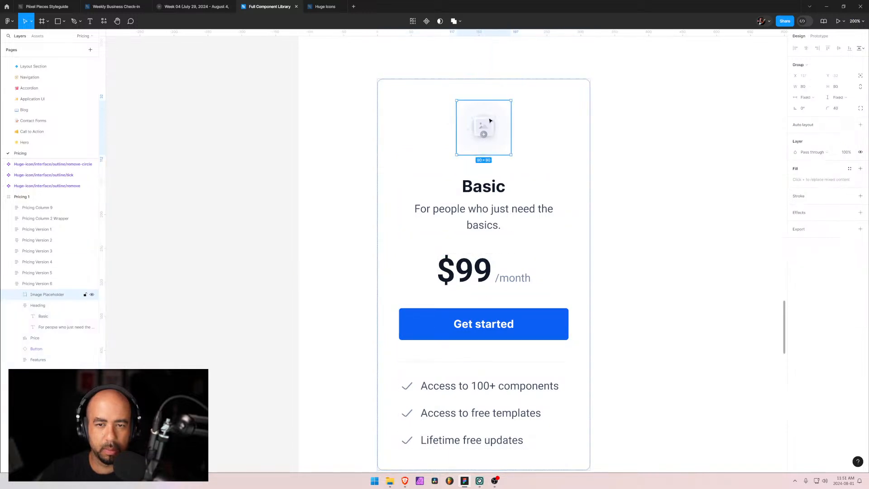
left_click(492, 188)
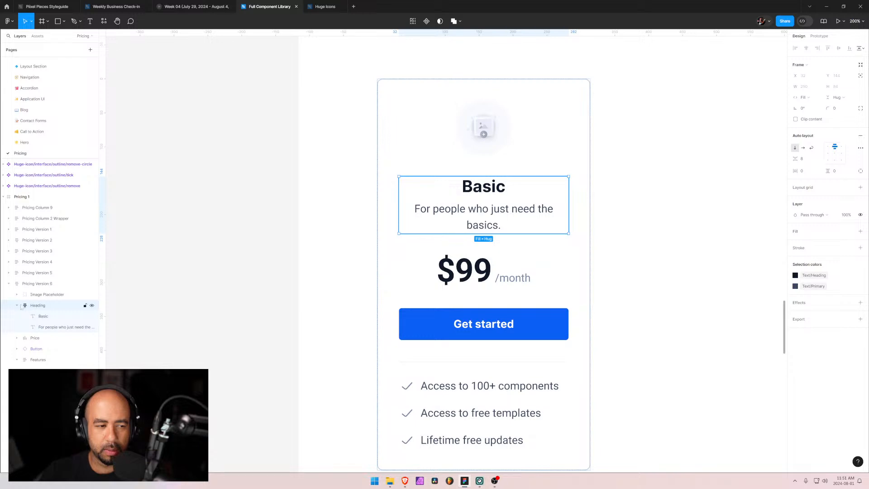
left_click(31, 283)
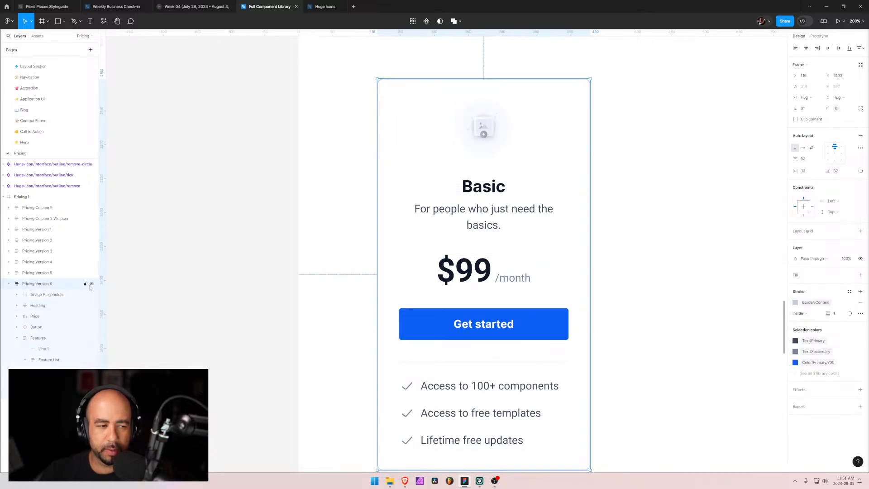
left_click(811, 163)
type("2")
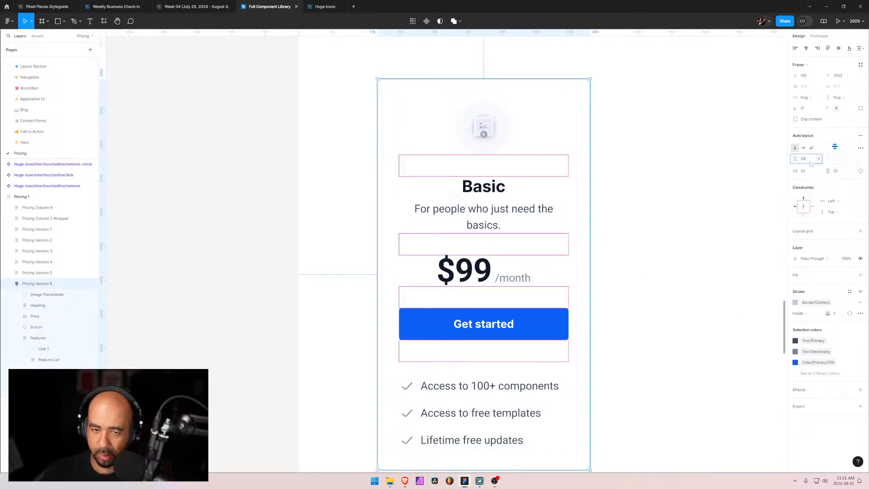
type("4")
key("Return")
left_click(329, 246)
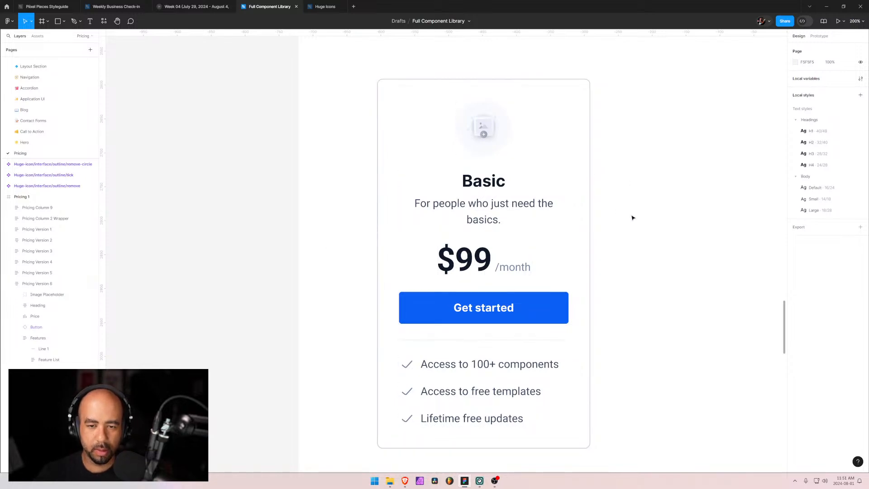
scroll(634, 216, "down", 3, "ctrl")
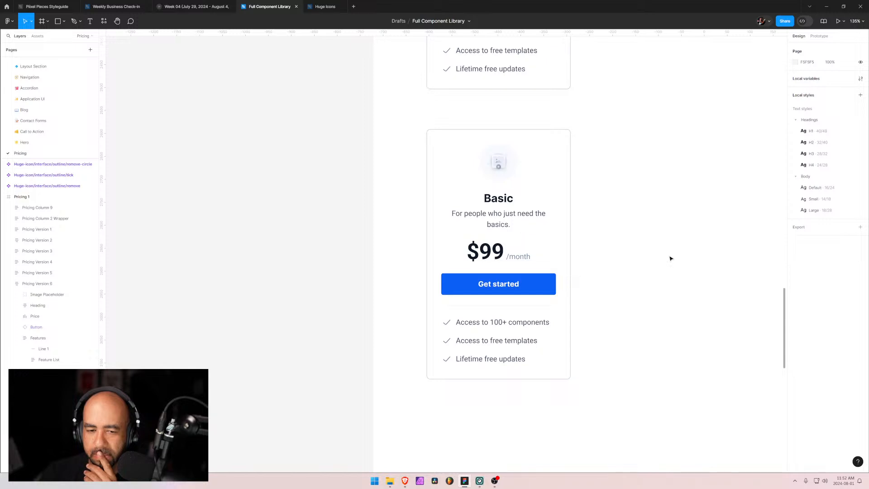
Step: Try moving the Basic title out of the Heading frame to above the Image Placeholder
left_click(493, 313)
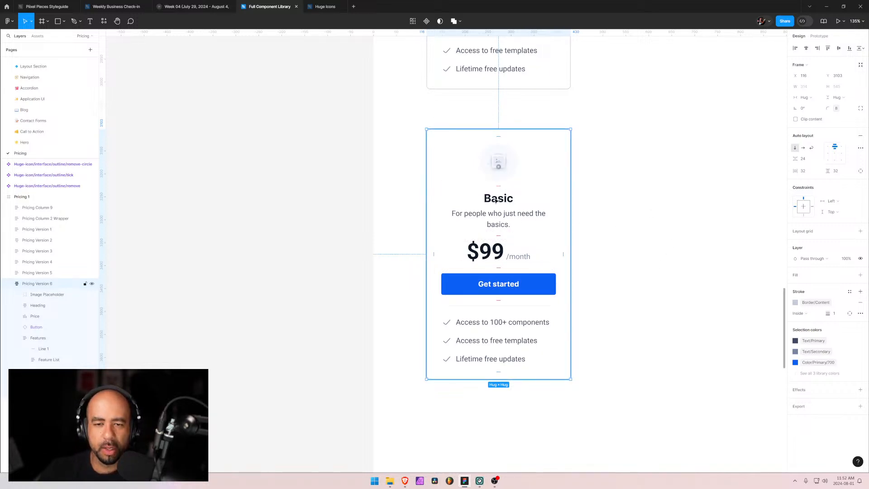
left_click(17, 305)
left_click_drag(43, 316, 44, 295)
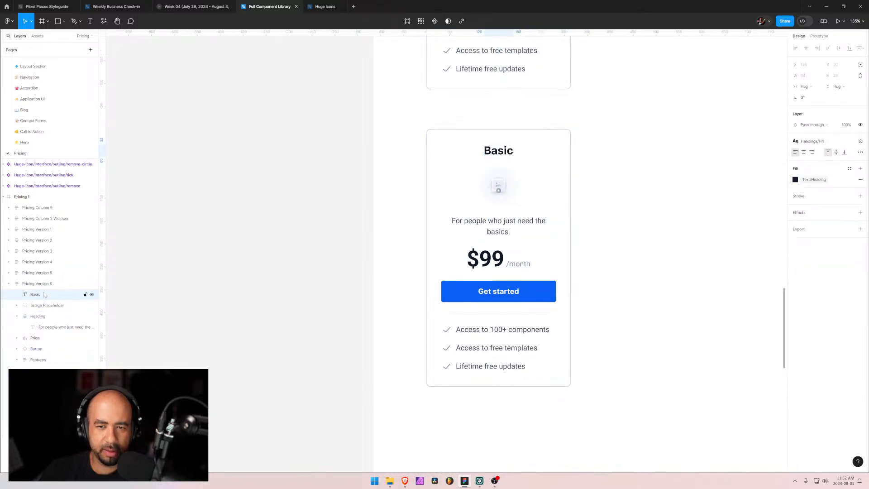
left_click(481, 225)
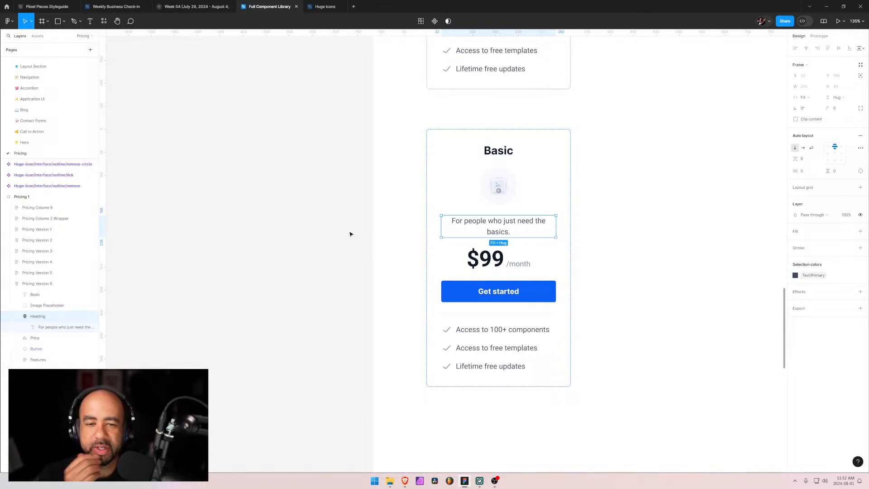
Step: Return the Basic title to the Heading frame, try the whole frame above the Image Placeholder, and put it back below
left_click(43, 295)
left_click_drag(48, 305, 34, 292)
left_click(17, 305)
left_click(439, 227)
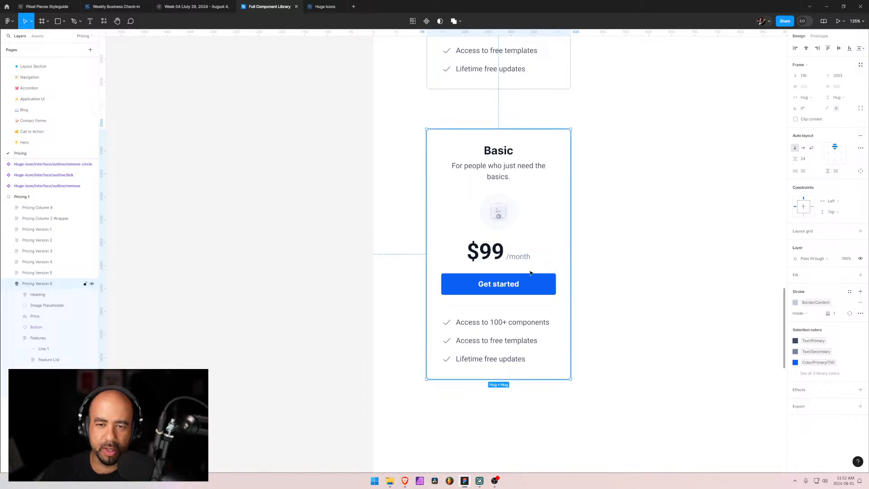
left_click_drag(68, 296, 72, 307)
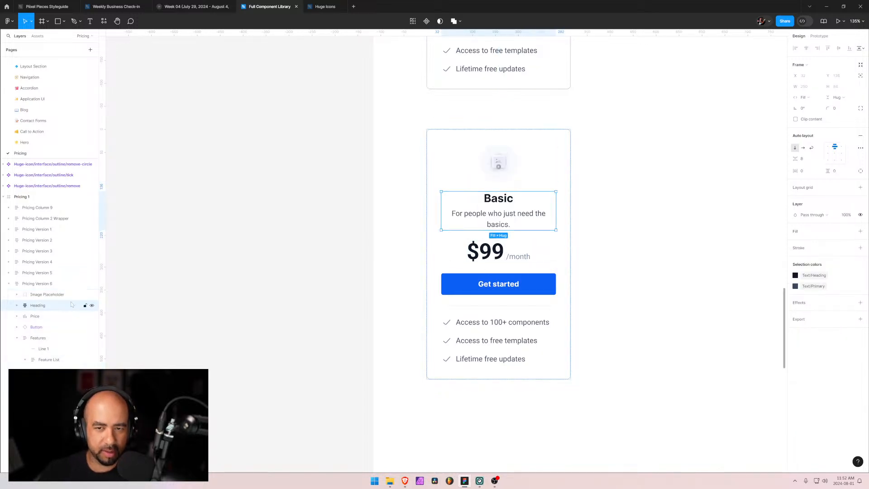
Step: Pull the Basic title out of the Heading frame and place it as Pricing Version 6's first layer, above the Image Placeholder
left_click(16, 306)
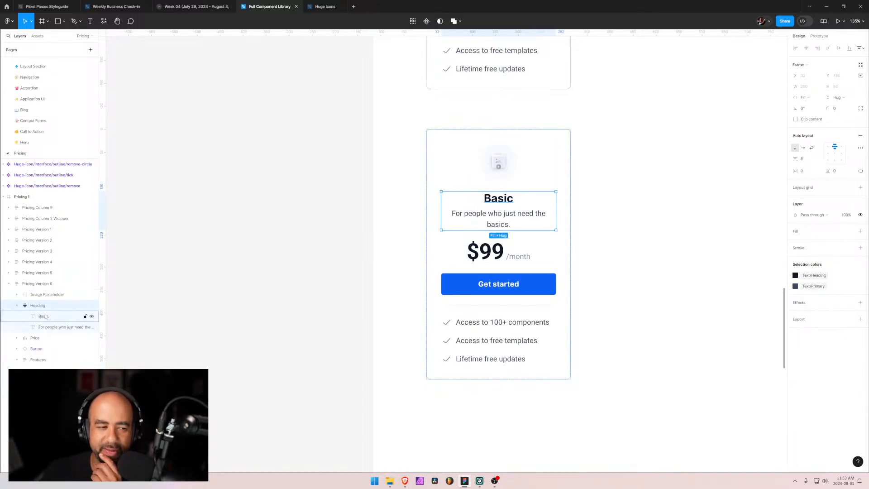
left_click(43, 316)
left_click_drag(38, 294, 39, 294)
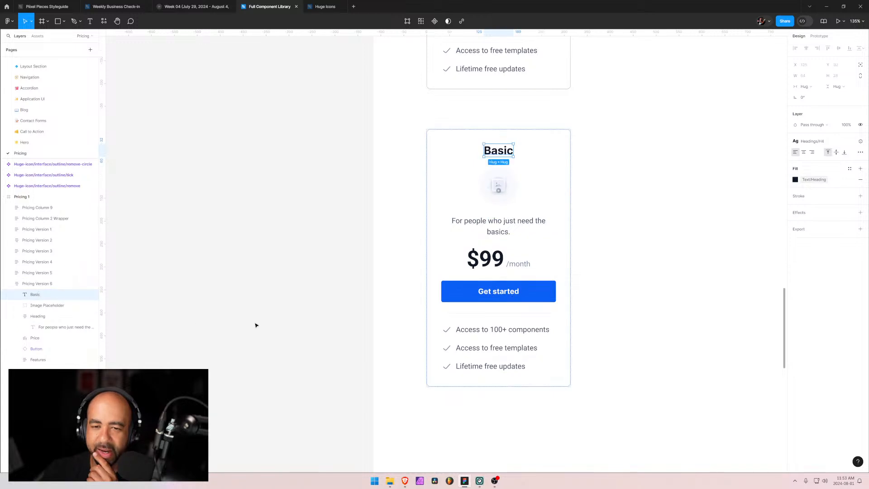
Step: Move the description text out of Pricing Version 6's Heading frame and delete the emptied Heading frame
key("Escape")
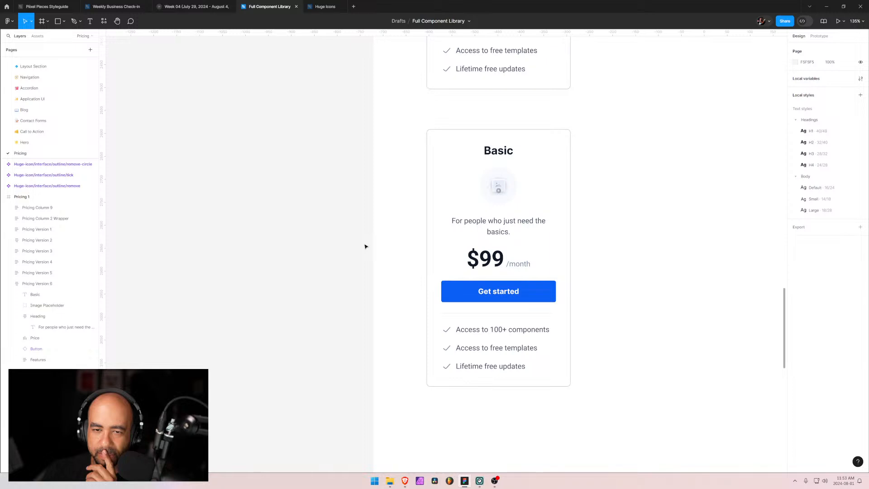
left_click_drag(50, 328, 42, 319)
left_click(36, 327)
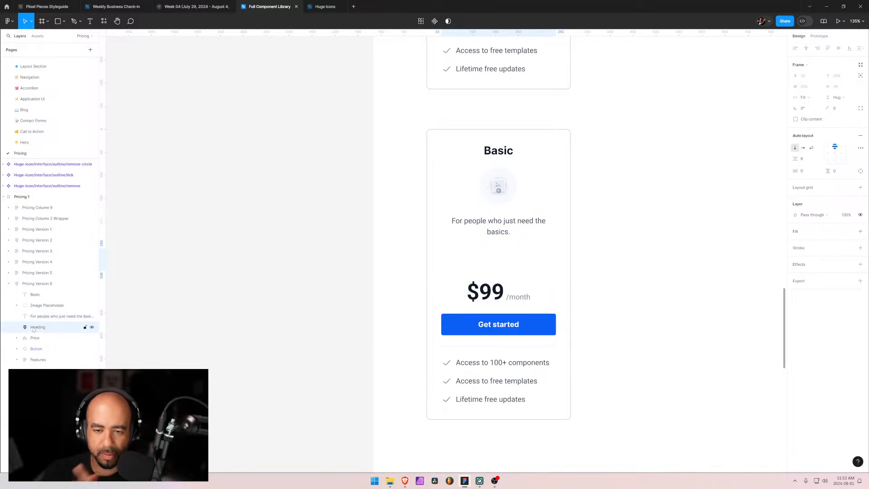
key("Delete")
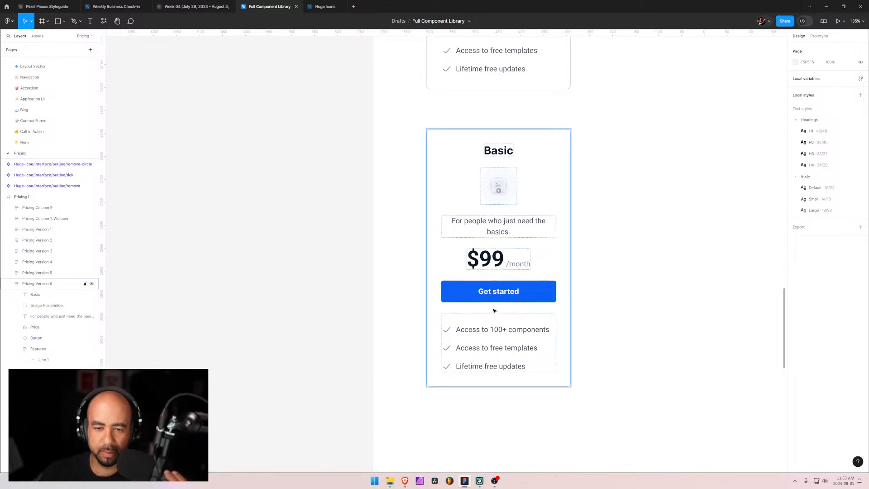
Step: Wrap the Button and Features layers of Pricing Version 6 together in an auto layout frame
left_click(36, 283)
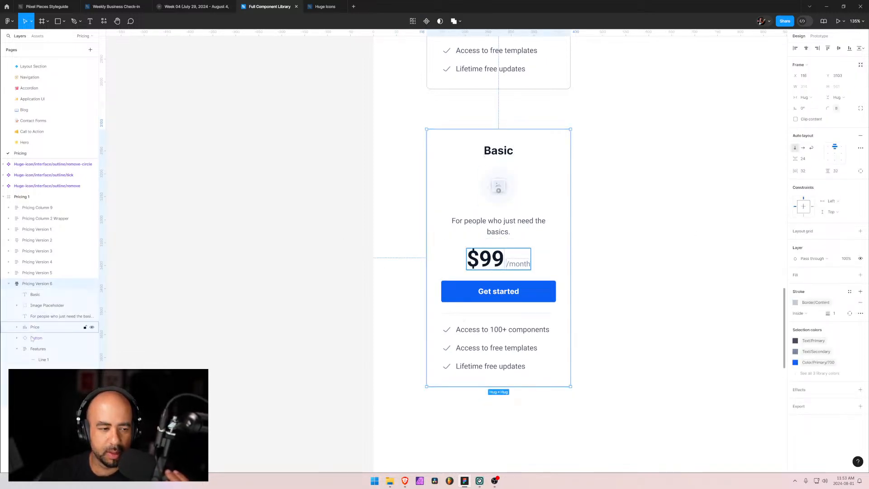
left_click(33, 350)
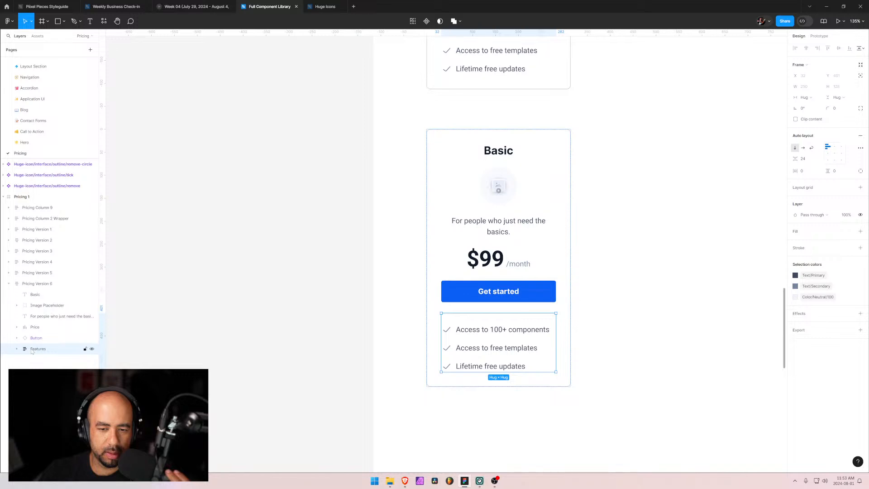
key("shift+Tab")
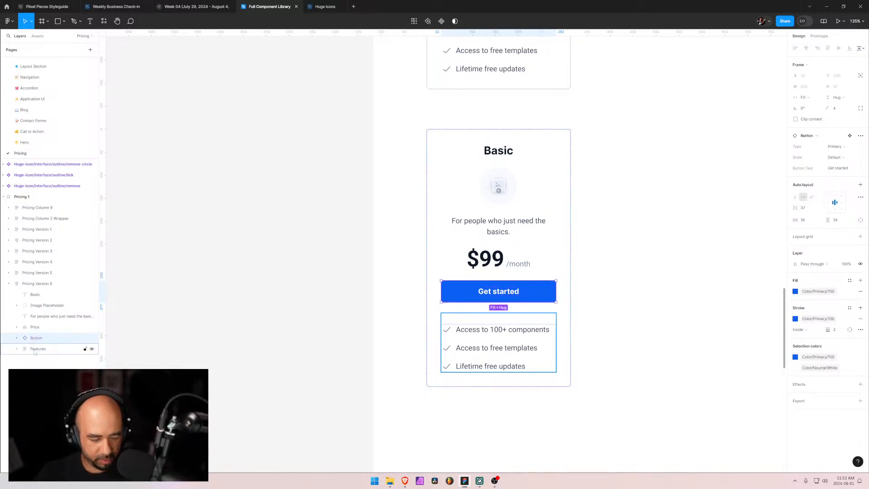
left_click(38, 353, "shift")
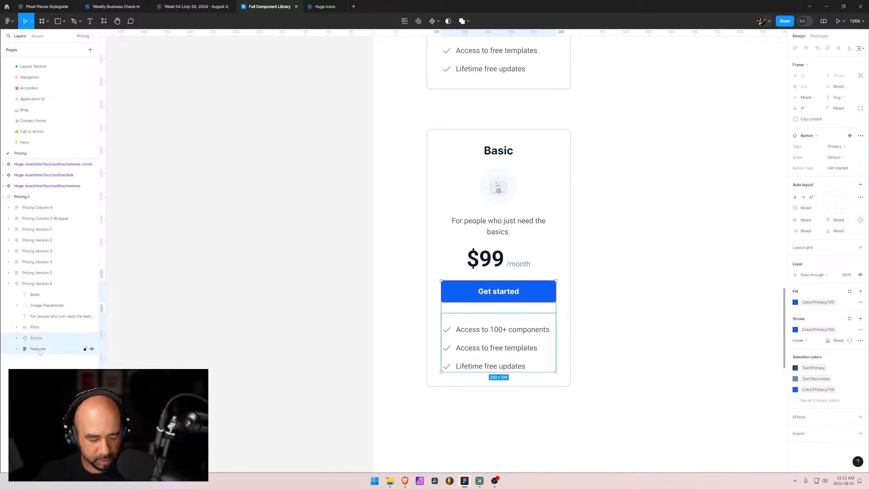
key("shift+a")
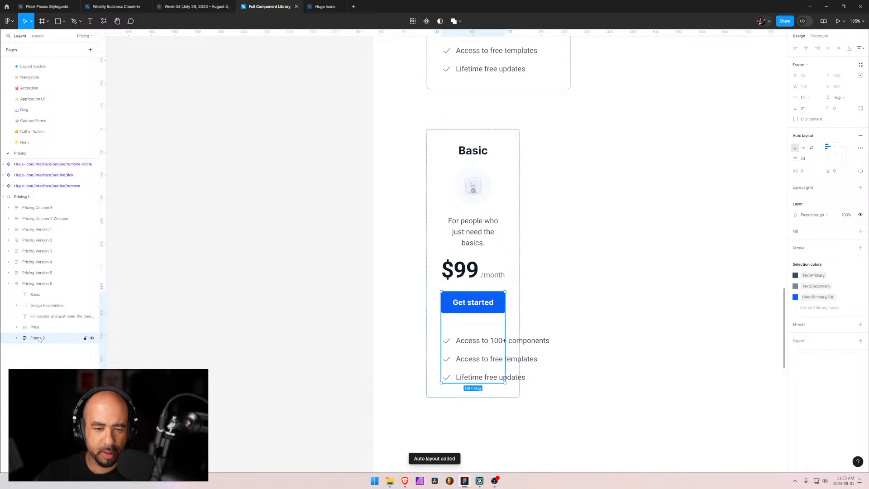
Step: Try setting the new wrapper frame's width to hug its contents, and undo it
left_click(807, 98)
left_click(817, 90)
key("ctrl+z")
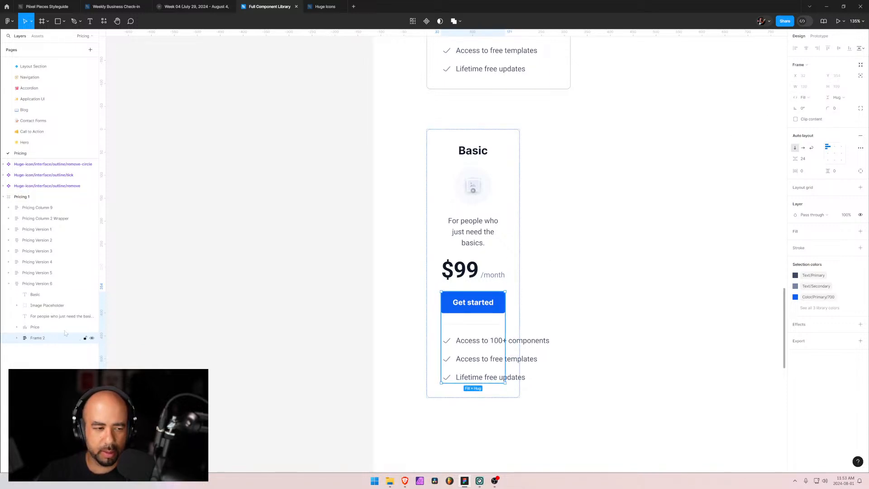
Step: Set the width of the Features frame inside the new wrapper to hug its contents
left_click(17, 338)
left_click(40, 358)
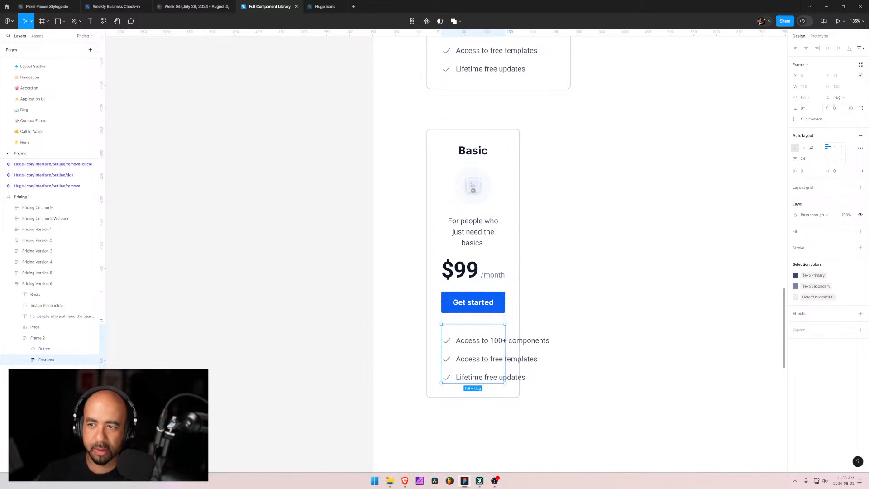
left_click(814, 97)
left_click(818, 89)
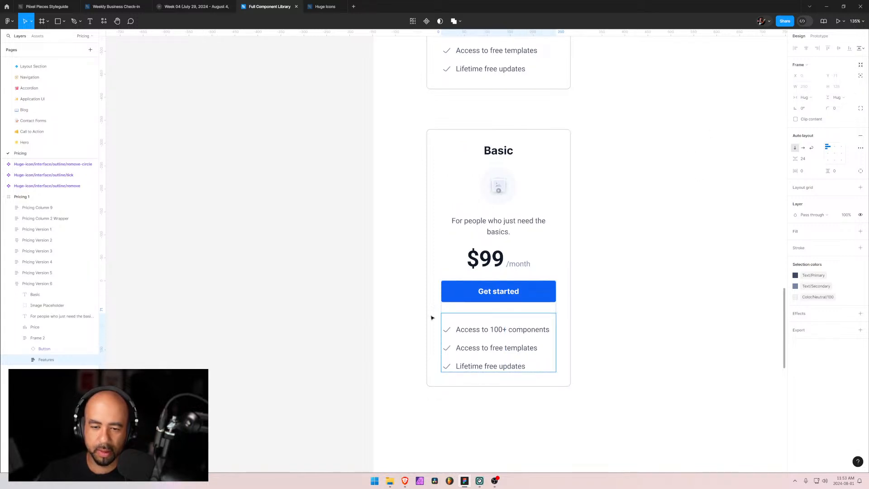
Step: Rename the frame around the Button and Features to Pricing CTA and set its vertical gap to 32
double_click(73, 338)
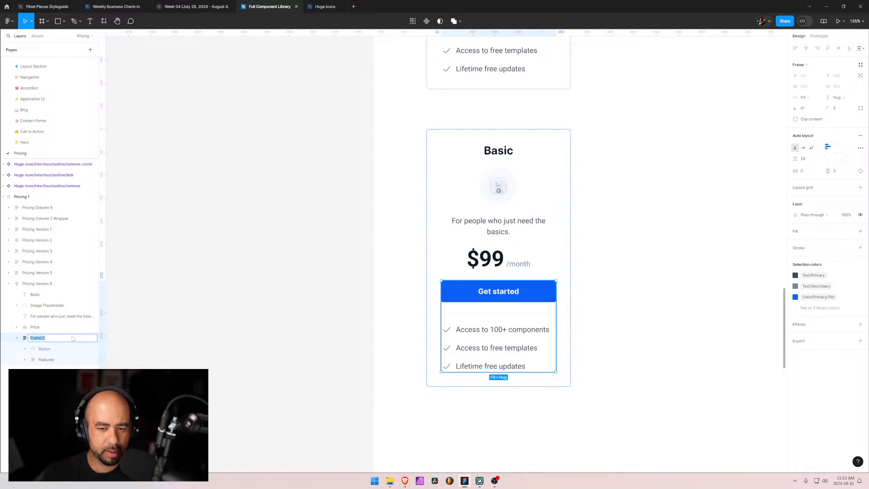
type("Pricing CTA")
key("Return")
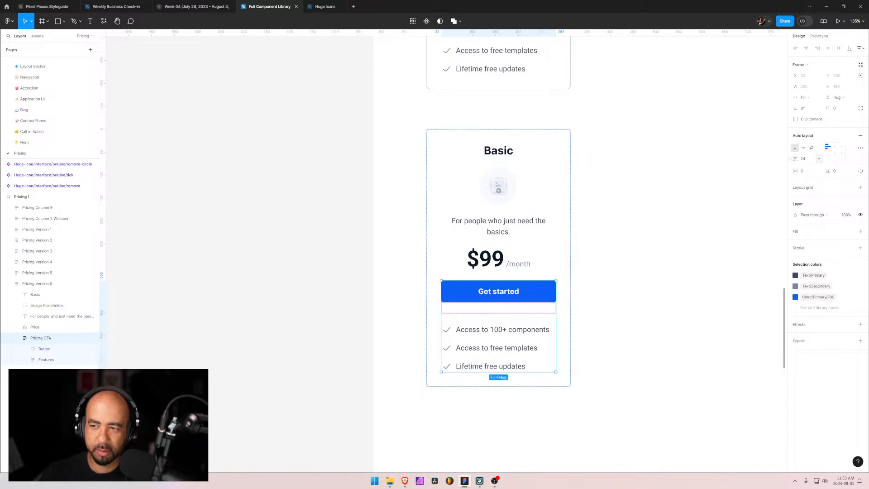
left_click(805, 159)
type("32")
key("Return")
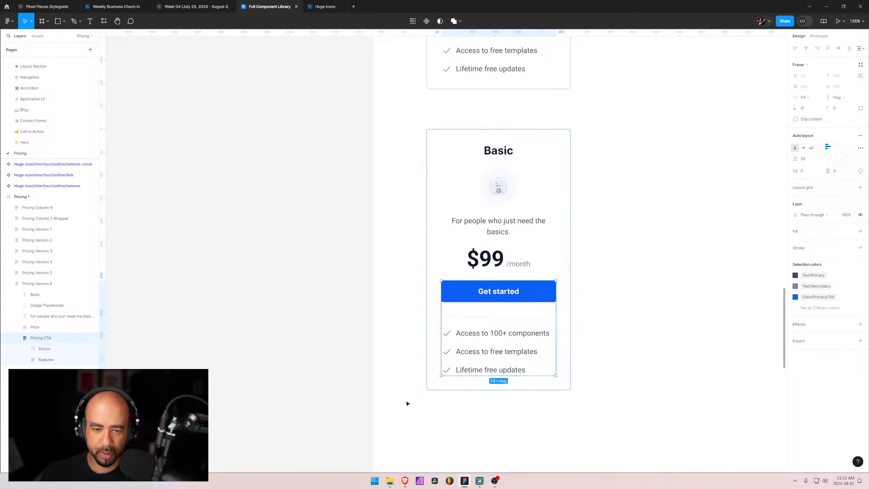
left_click(406, 402)
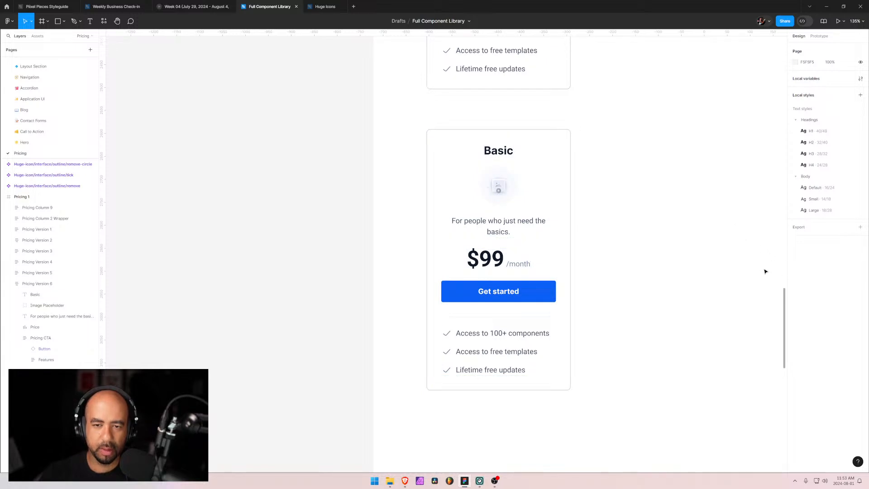
Step: Duplicate Pricing Version 6 and place the copy directly below it, at about Y 3793
scroll(555, 259, "down", 3)
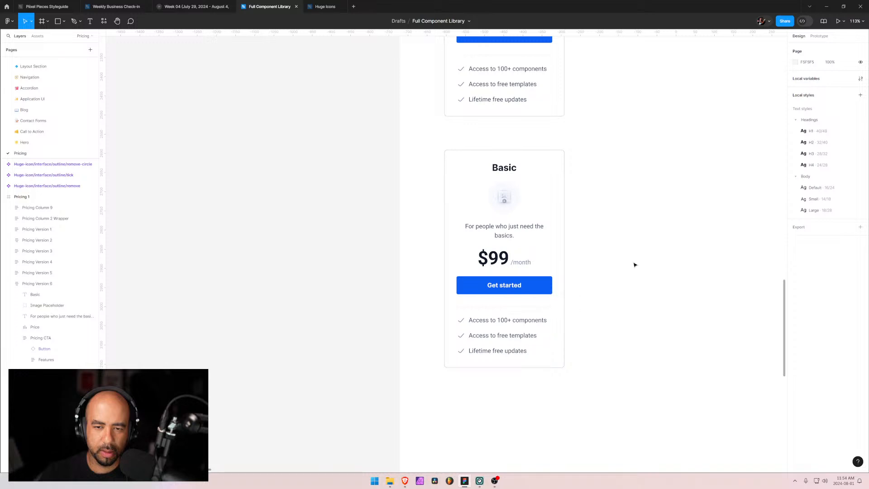
scroll(598, 265, "down", 4)
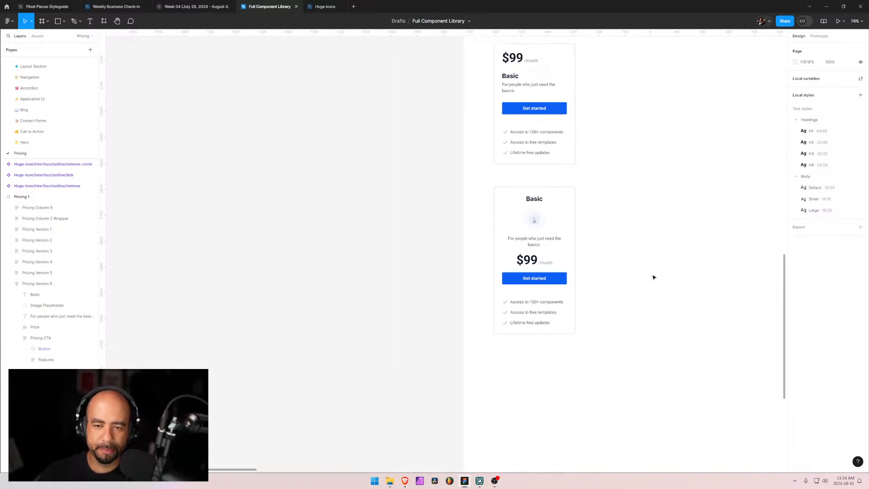
scroll(631, 277, "down", 3)
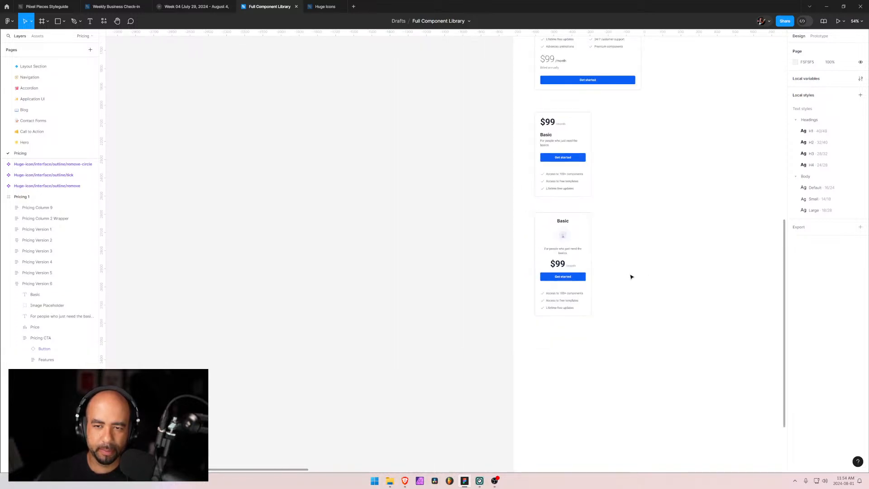
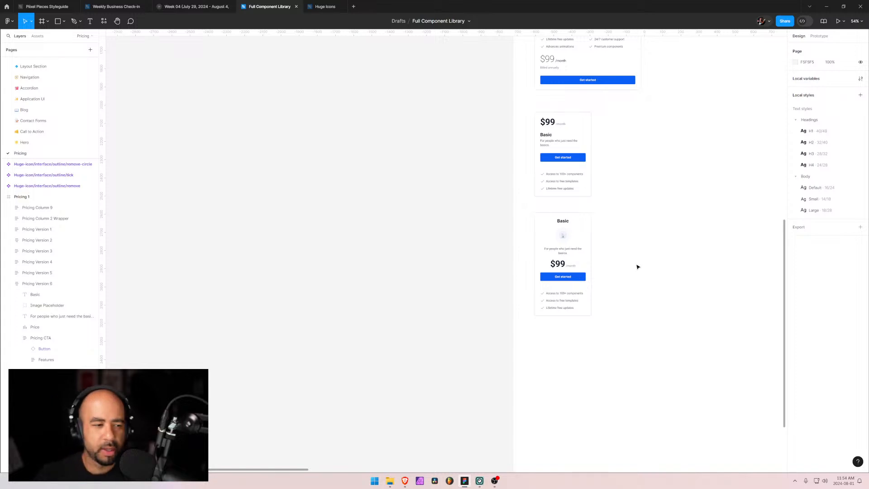
left_click(9, 284)
left_click(24, 286)
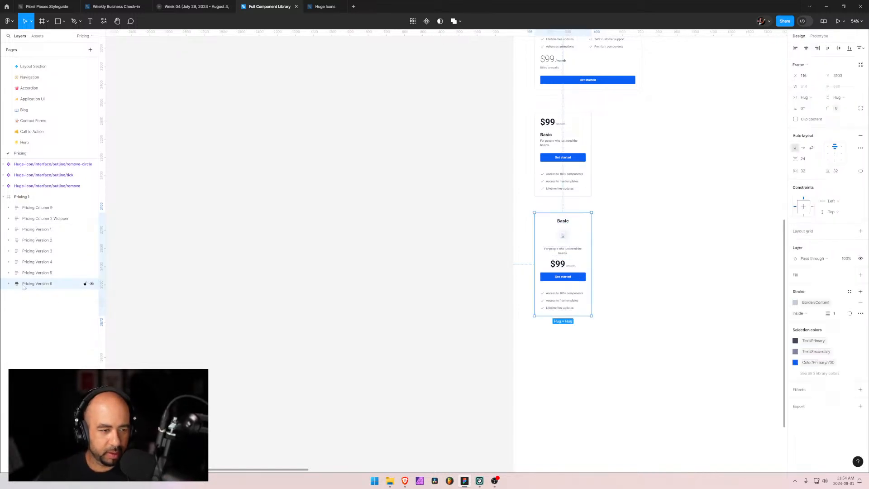
key("ctrl+d")
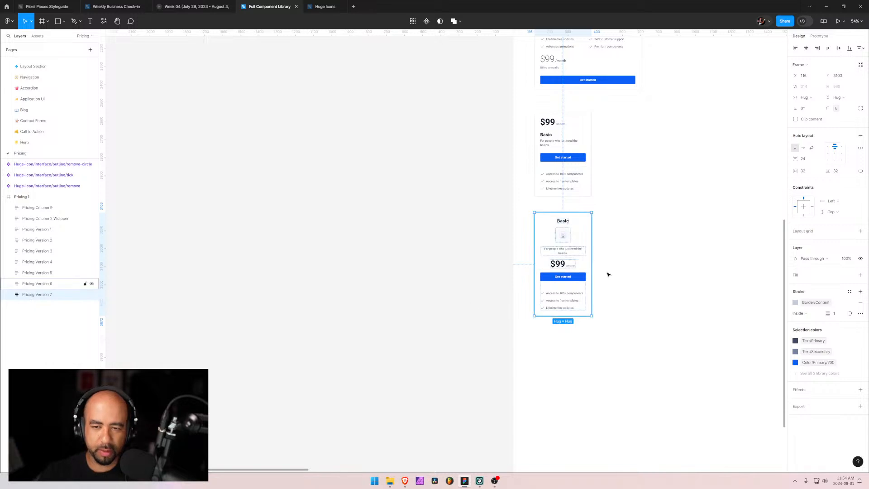
left_click_drag(582, 229, 578, 355)
Step: Move Pricing Version 7's description directly under the Basic title and wrap both texts in an auto layout frame
scroll(664, 334, "down", 2)
scroll(634, 361, "up", 7)
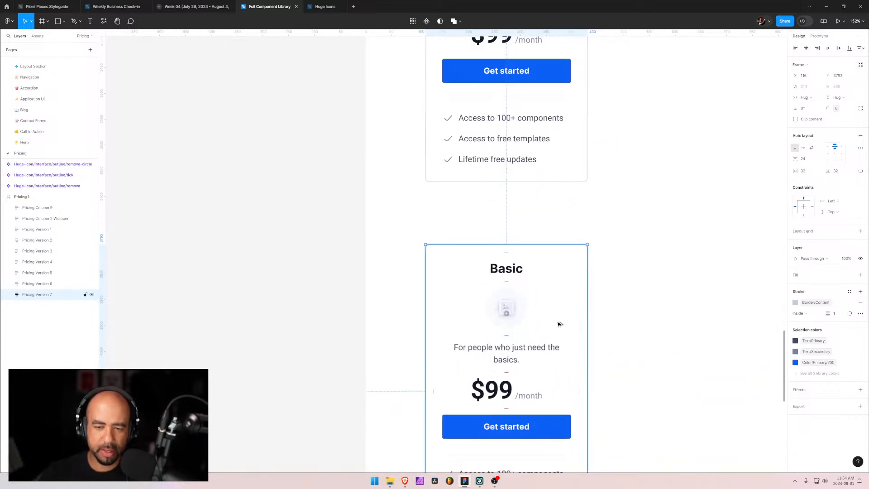
double_click(512, 273)
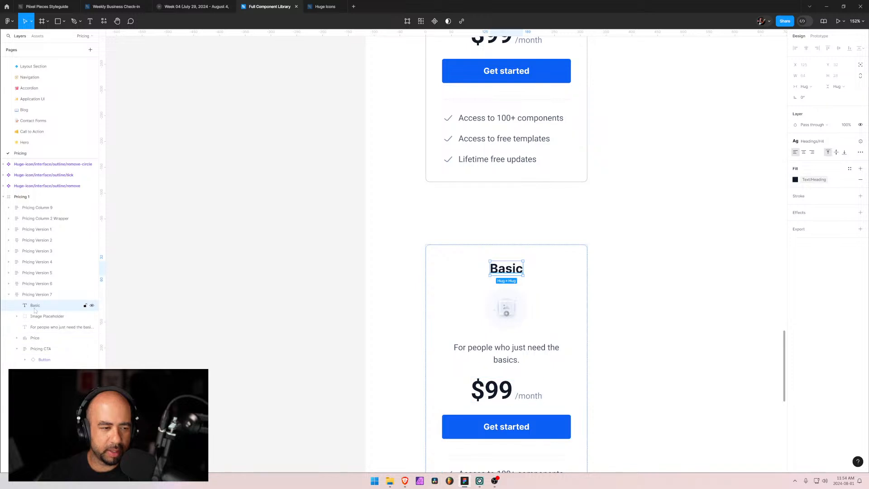
left_click_drag(39, 331, 34, 311)
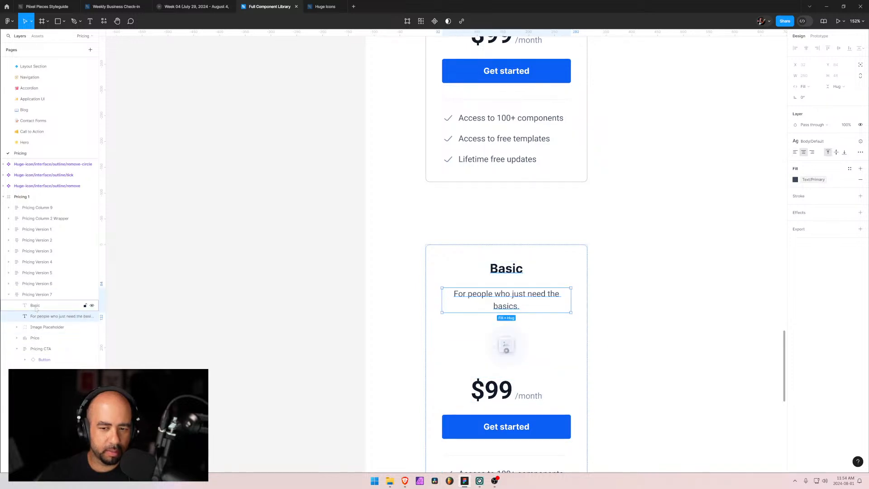
left_click(33, 307, "shift")
key("shift+a")
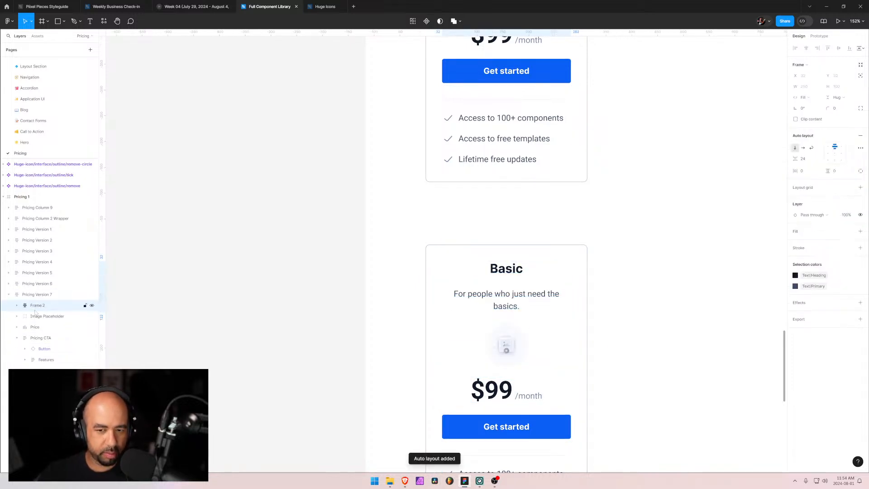
Step: Wrap the title-and-description frame and the Image Placeholder in another auto layout frame and make its direction horizontal
double_click(37, 306)
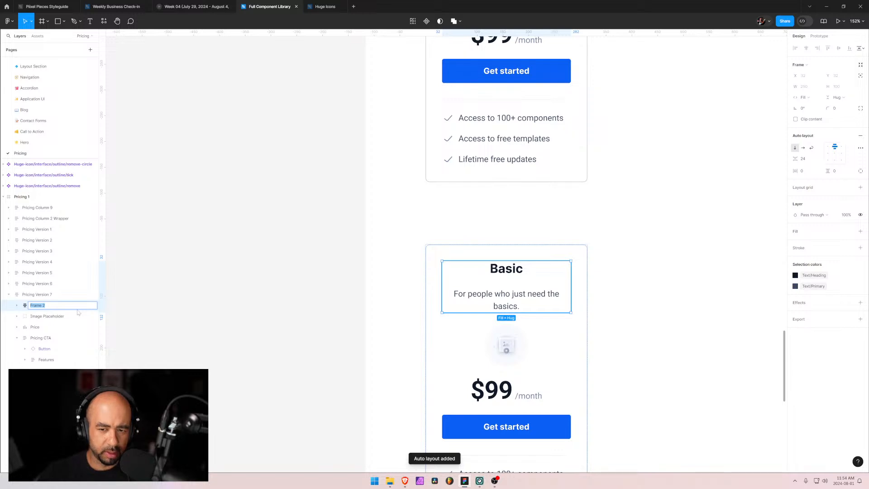
left_click(39, 318)
left_click(30, 309, "shift")
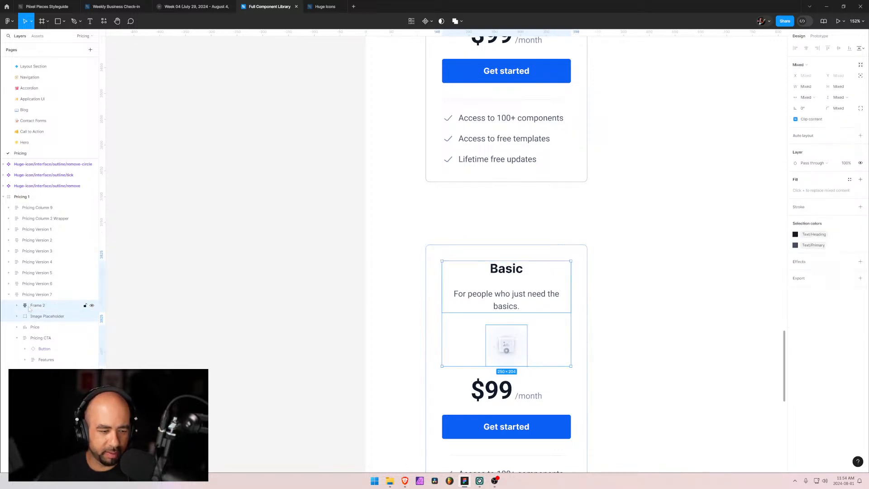
key("shift+a")
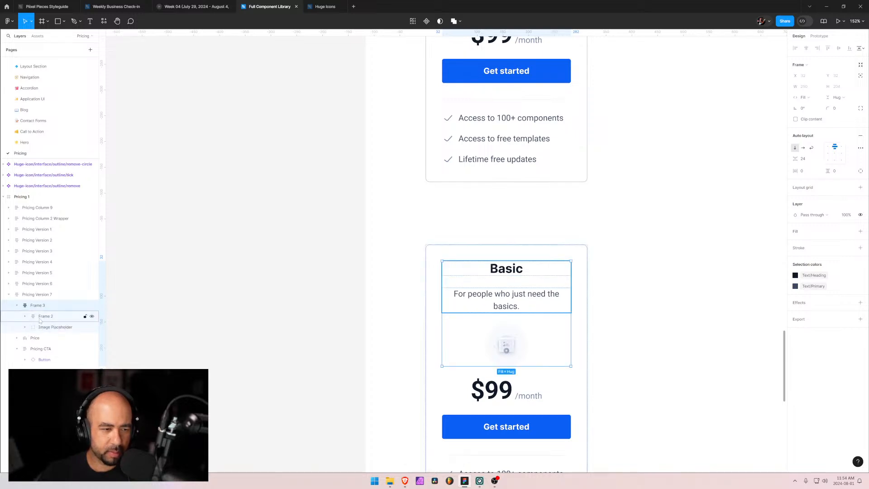
left_click(804, 149)
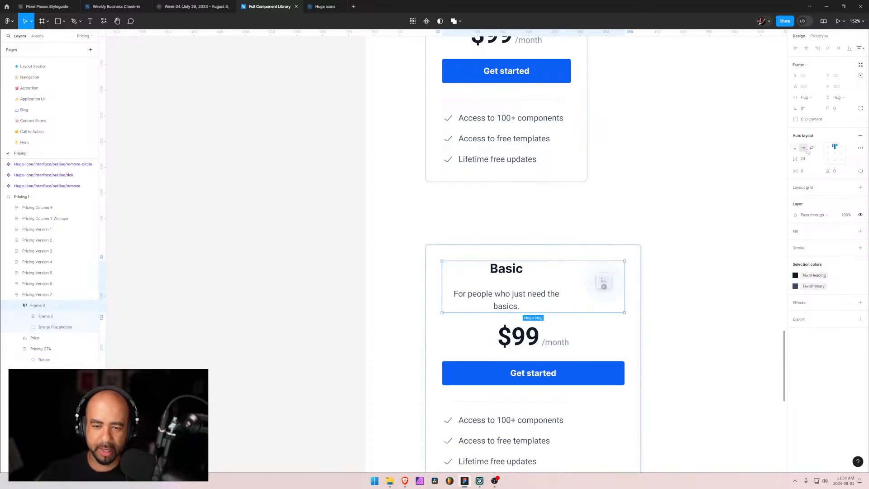
Step: Rename the inner frame holding the Basic title and its description to Title and Description
left_click(28, 317)
double_click(51, 319)
type("Heading")
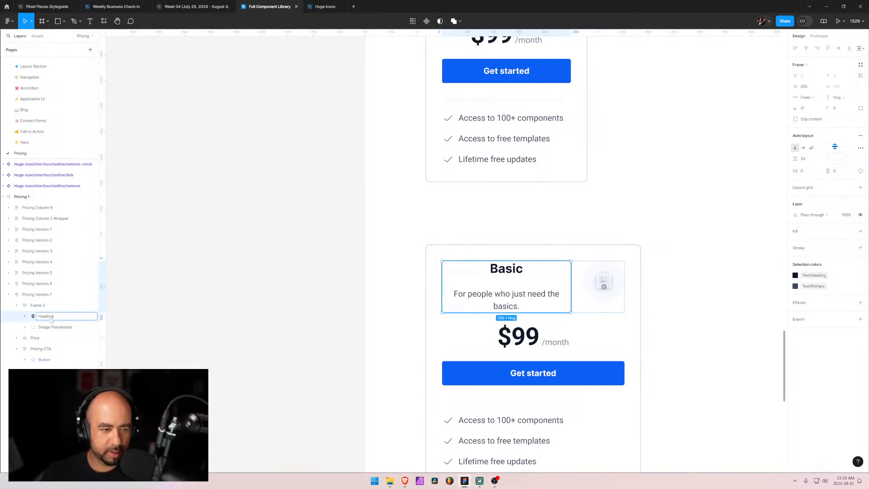
key("BackSpace")
key("BackSpace")
key("BackSpace")
key("BackSpace")
key("BackSpace")
key("BackSpace")
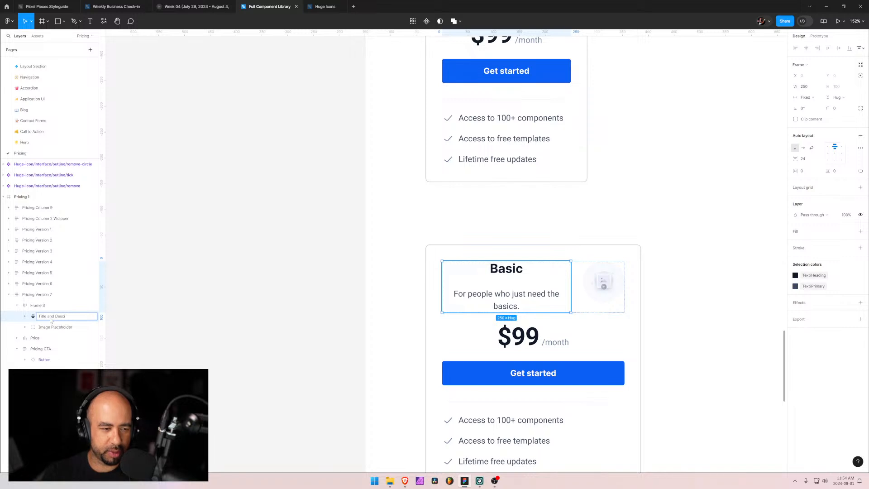
type("Title and Description")
key("Return")
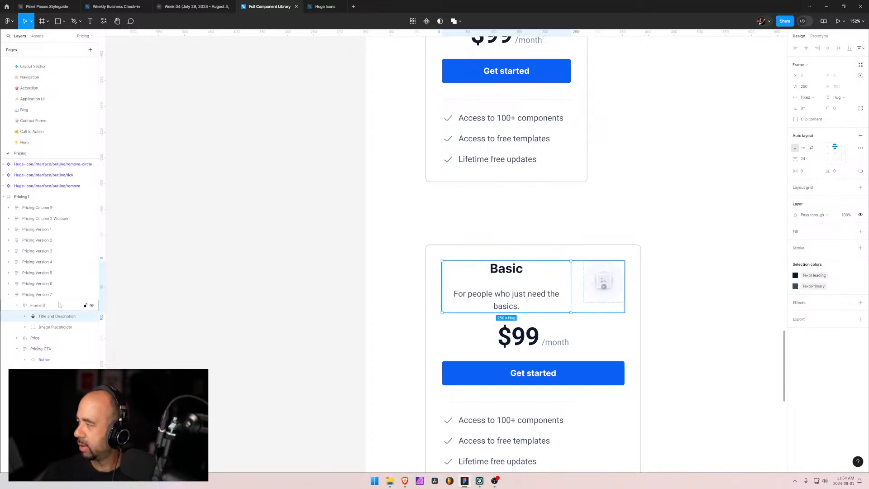
Step: Rename the outer frame holding Title and Description and the Image Placeholder to Heading
left_click(40, 328, "shift")
key("shift+a")
double_click(27, 305)
type("Heading")
key("Return")
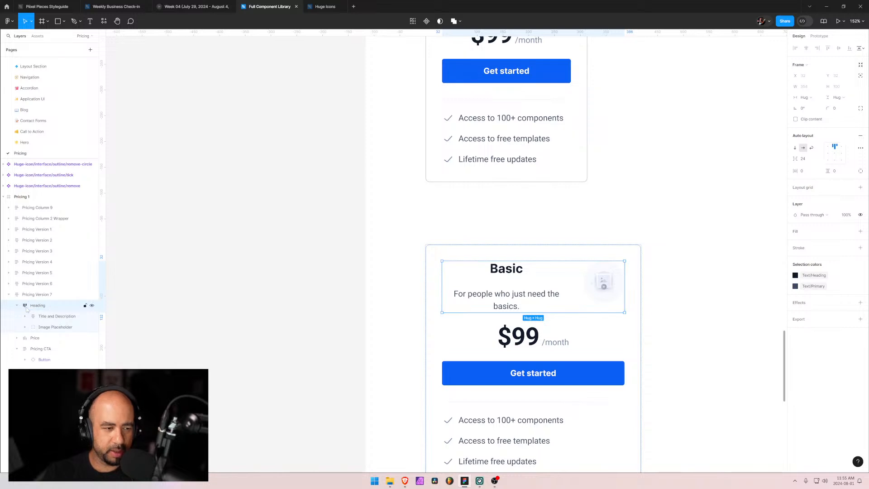
Step: Left-align the Basic title and description texts inside Pricing Version 7's Title and Description frame
left_click(62, 319)
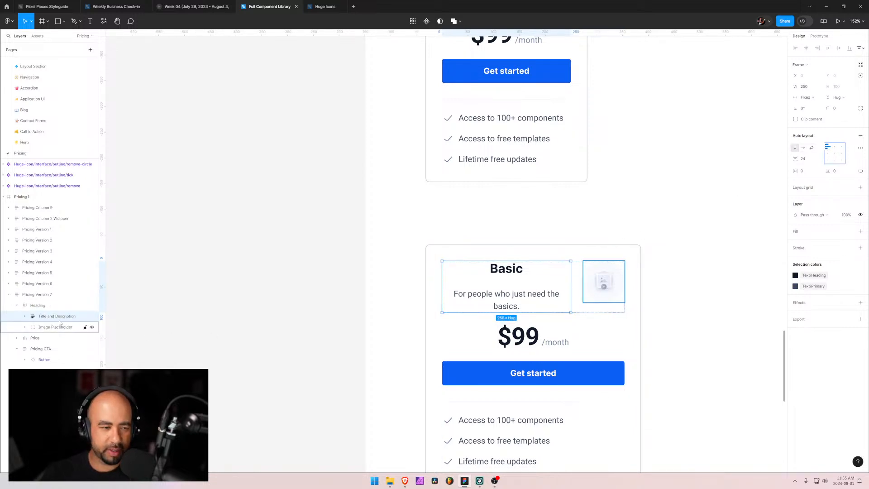
left_click(25, 316)
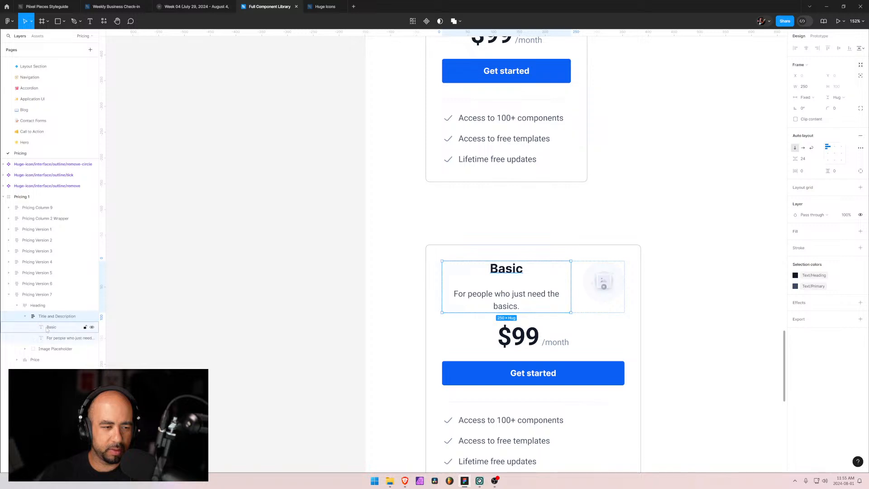
key("Return")
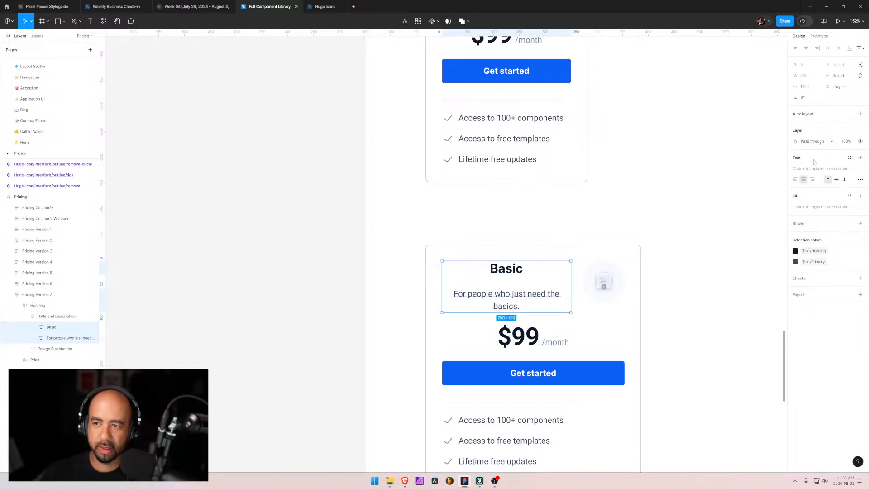
left_click(796, 180)
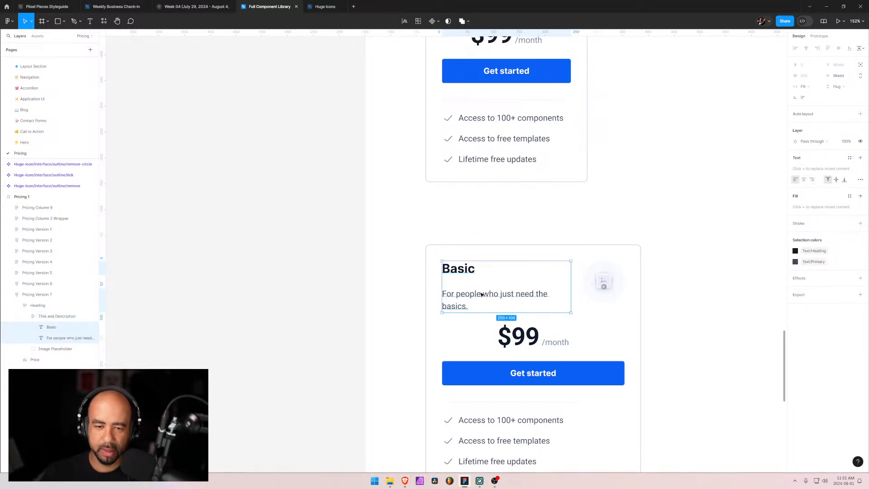
Step: Set the vertical gap between the title and description in Pricing Version 7 to 8
left_click(467, 286)
left_click(805, 160)
type("8")
key("Return")
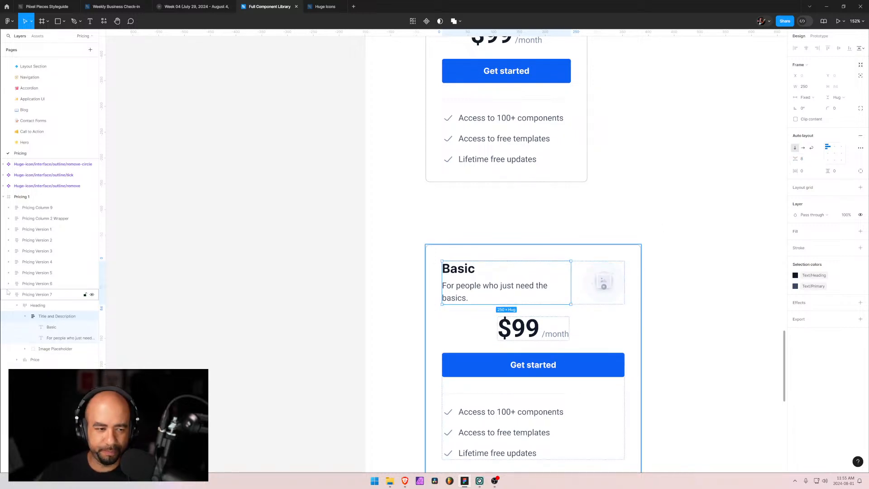
Step: Center the Heading frame's contents vertically and set the spacing between its items to Auto
left_click(55, 305)
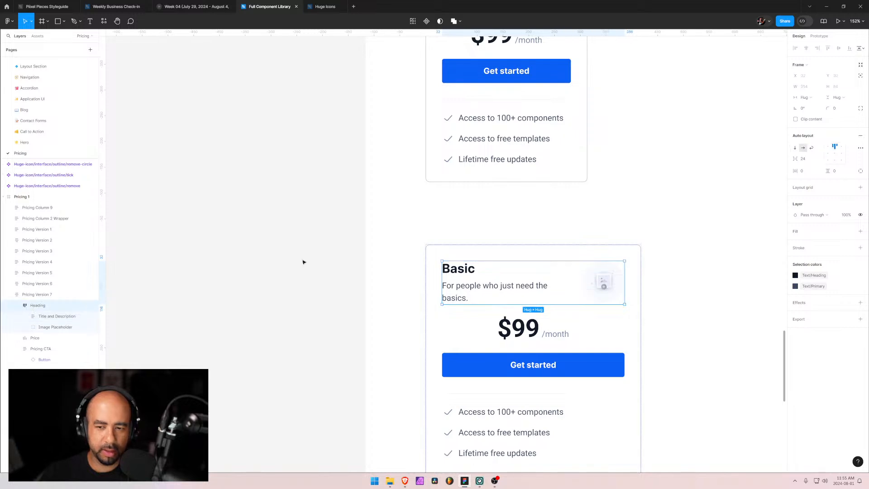
left_click(835, 153)
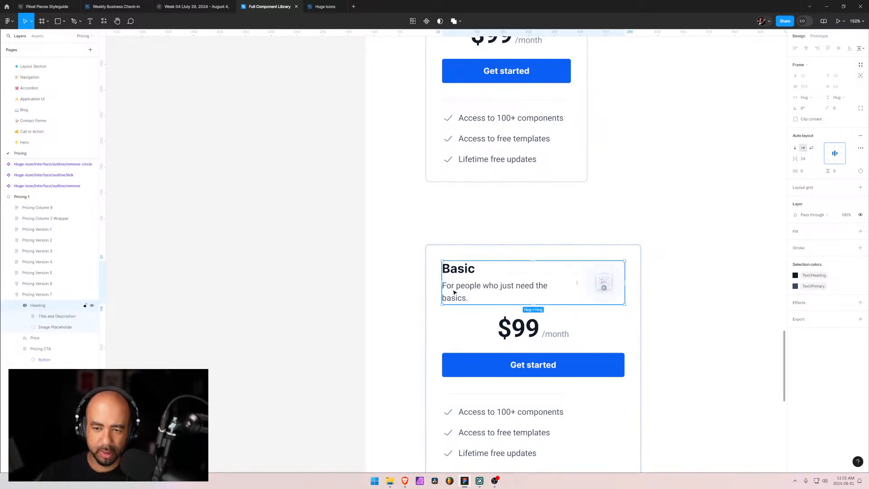
double_click(835, 154)
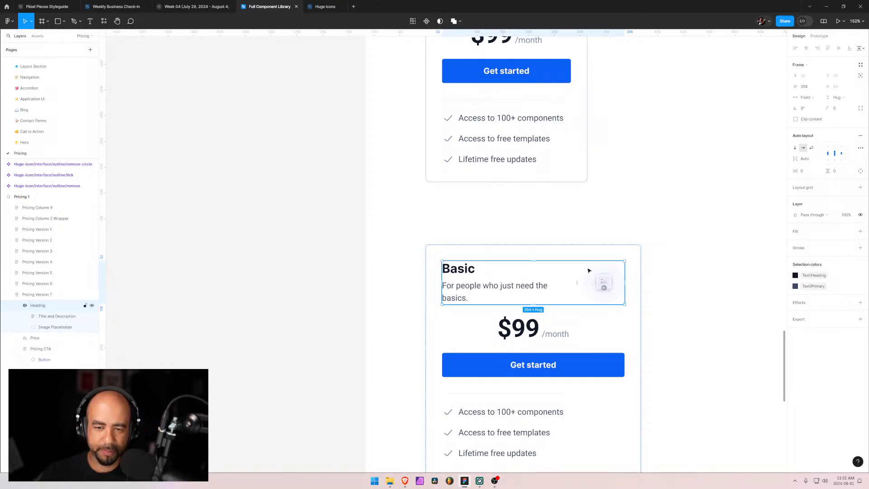
Step: Set the Title and Description frame's width to Fill container
left_click(523, 285)
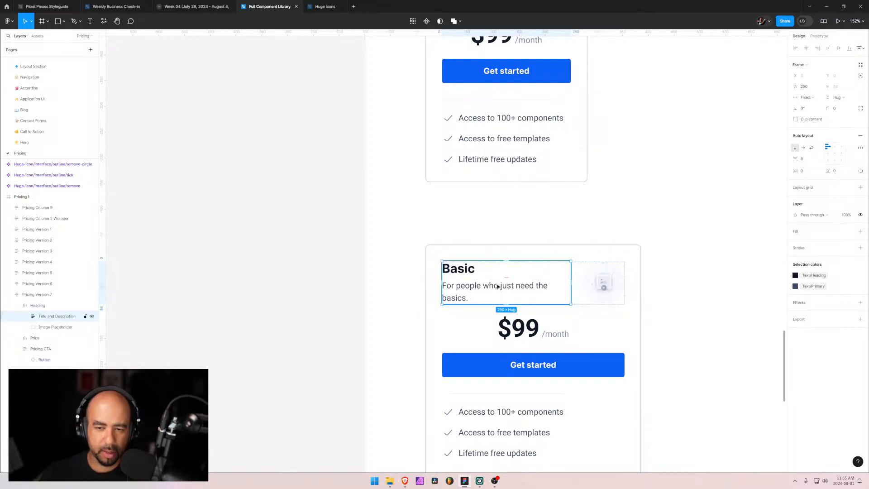
double_click(457, 291)
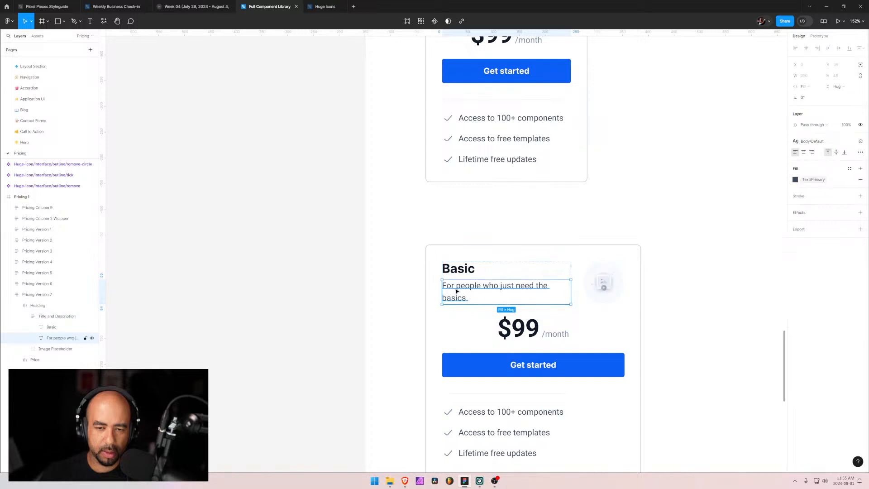
left_click(539, 275)
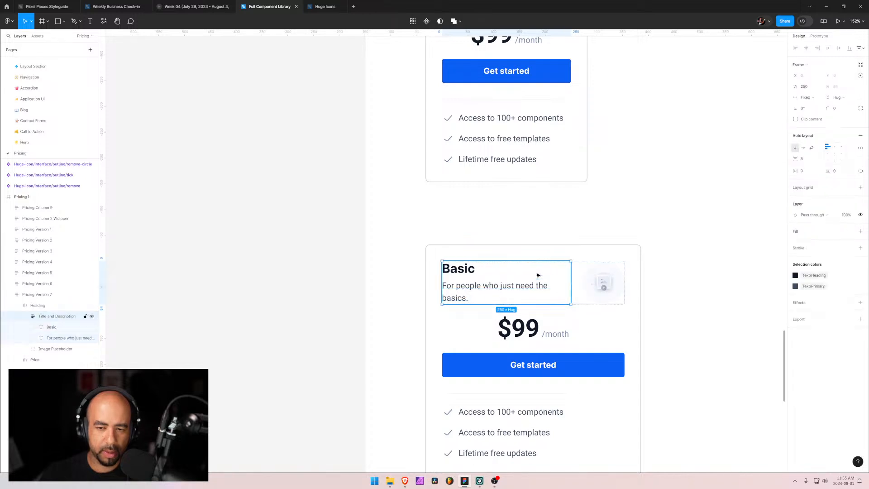
left_click(591, 278)
left_click(569, 275)
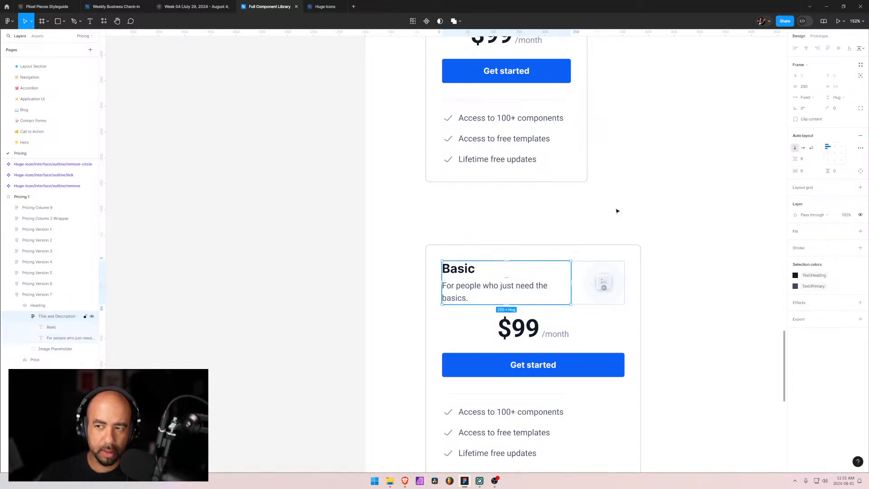
left_click(806, 98)
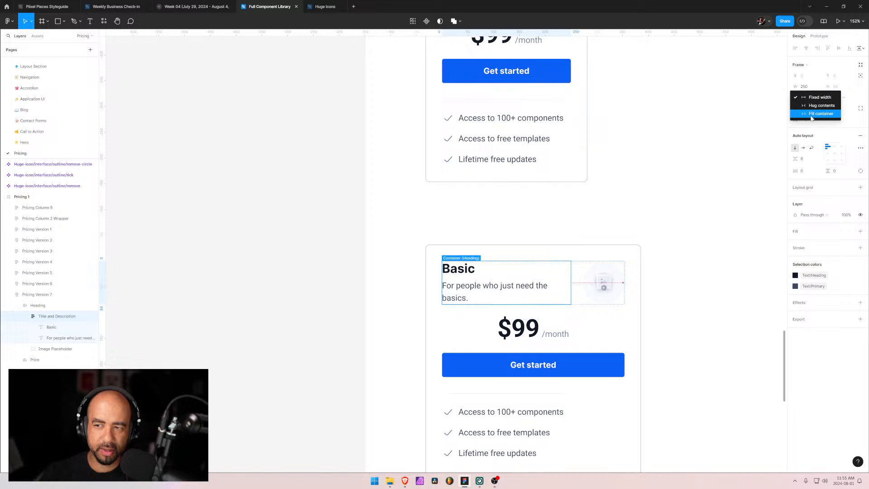
left_click(813, 114)
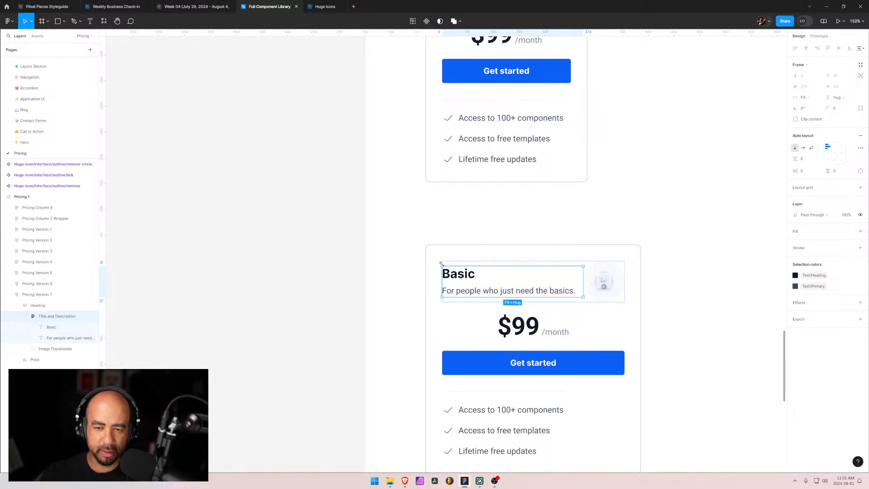
Step: Resize the Pricing Version 7 card slightly wider and set its Heading frame's width to Fill container
left_click(43, 307)
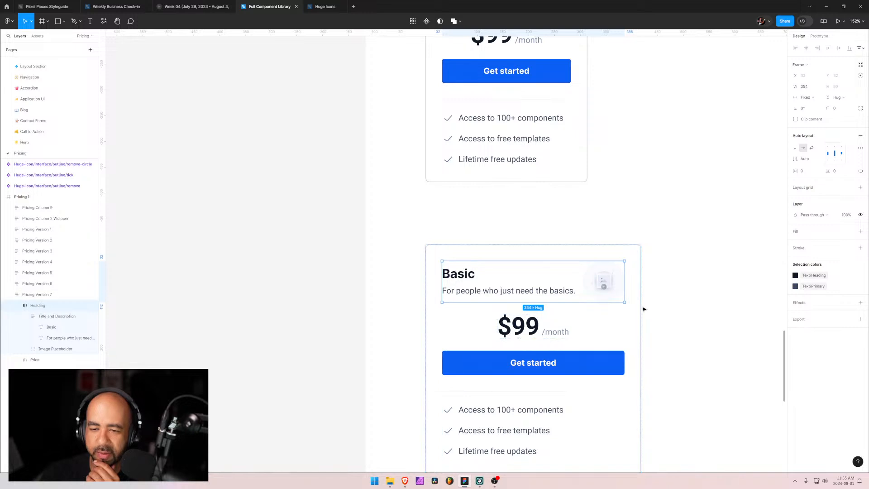
left_click(639, 309)
left_click_drag(633, 311, 655, 311)
left_click(502, 272)
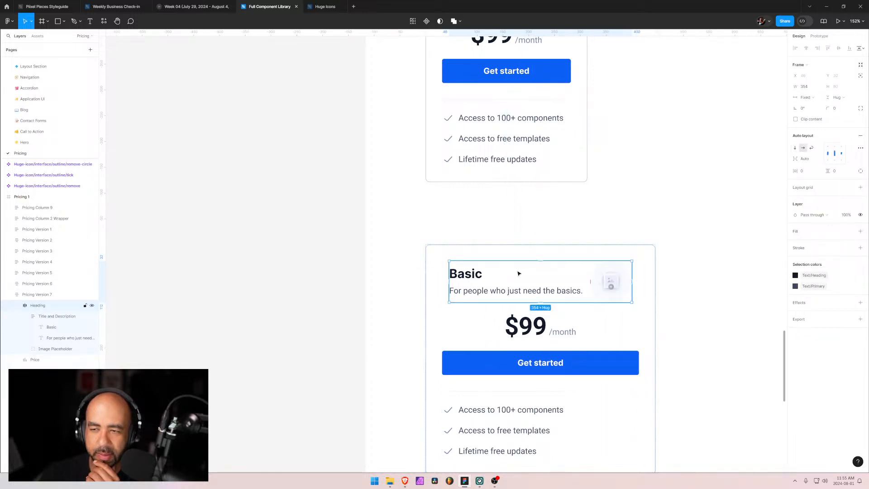
left_click(820, 98)
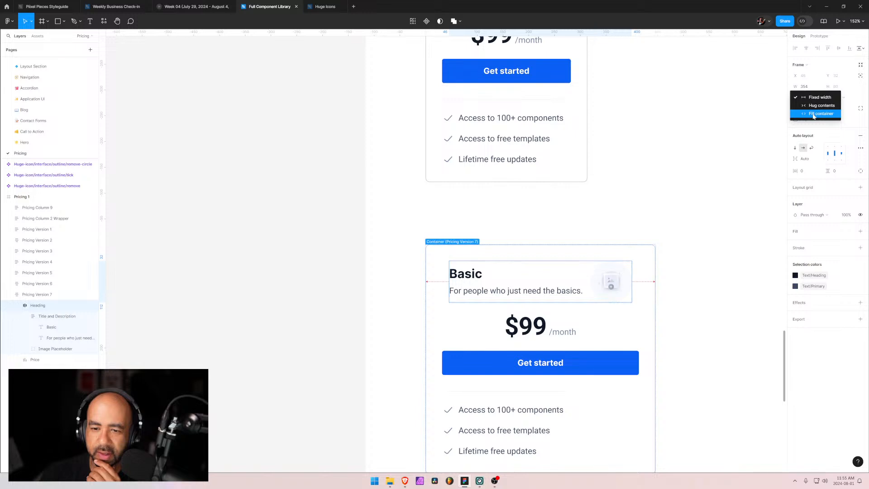
left_click(821, 114)
left_click(656, 345)
mouse_move(656, 346)
left_mouse_down()
mouse_move(699, 343)
mouse_move(563, 341)
mouse_move(649, 343)
left_mouse_up()
Step: Change the Heading frame's item spacing from Auto to a fixed gap of 8
left_click(567, 280)
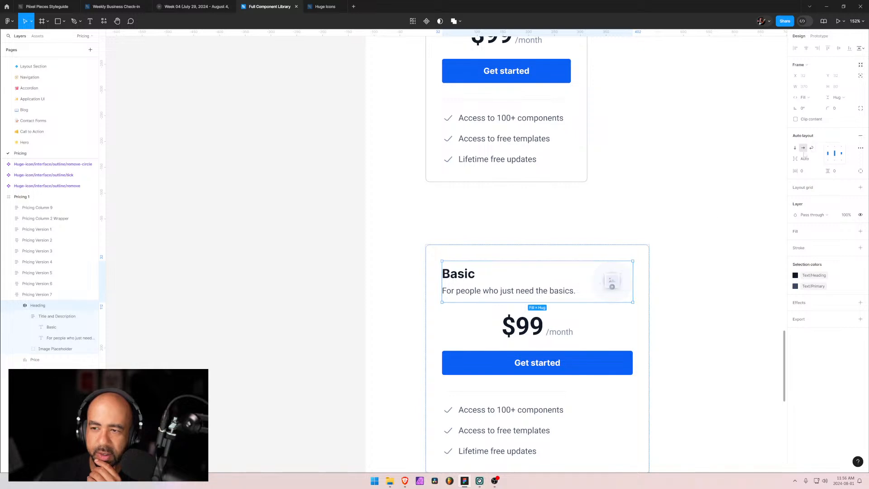
left_click(809, 159)
left_click(819, 159)
left_click(819, 160)
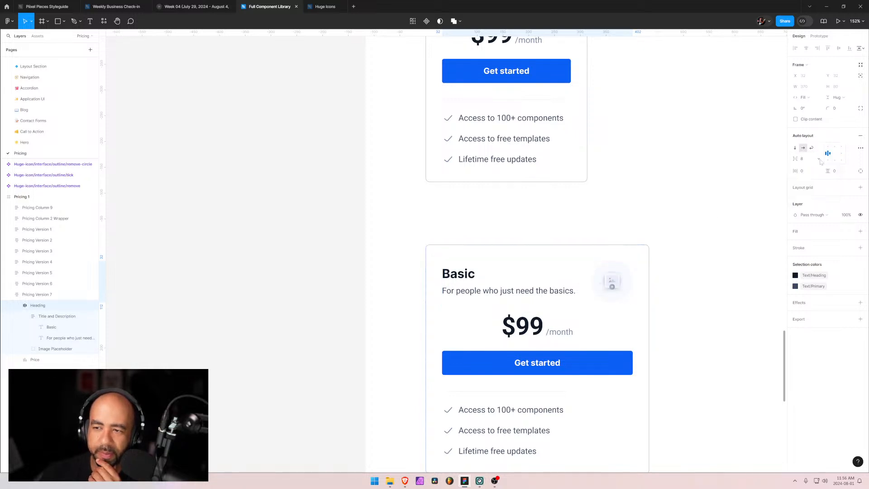
left_click(860, 149)
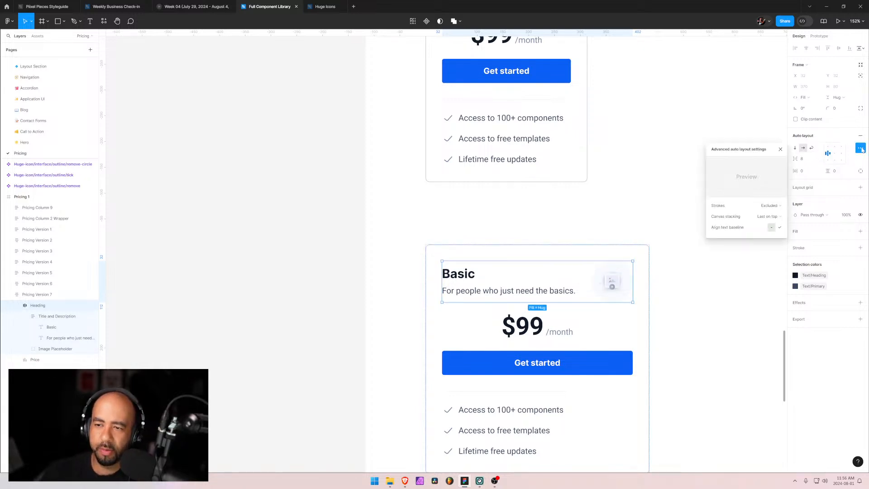
left_click(859, 150)
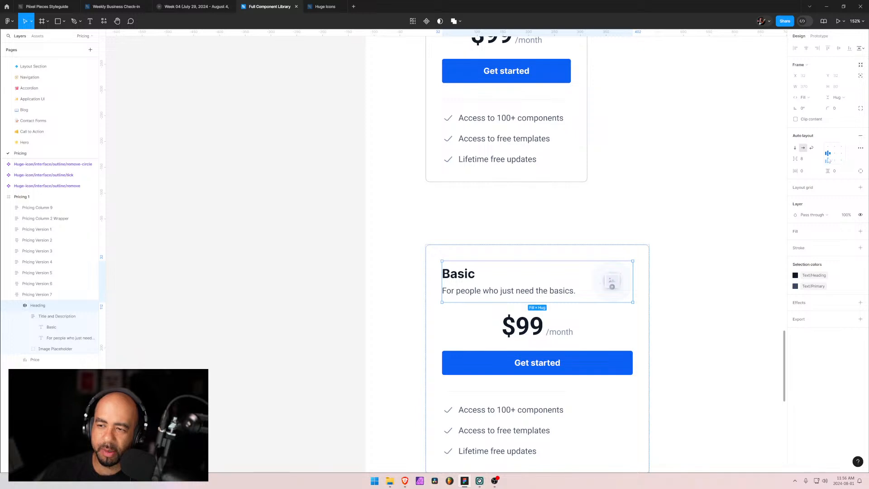
Step: Set the gap between Title and Description and the Image Placeholder in Heading to 12
left_click(55, 316)
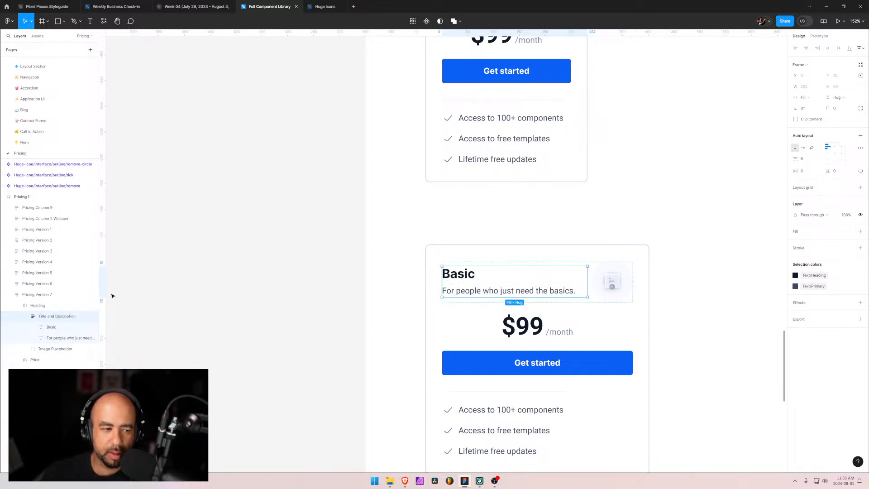
left_click(38, 305)
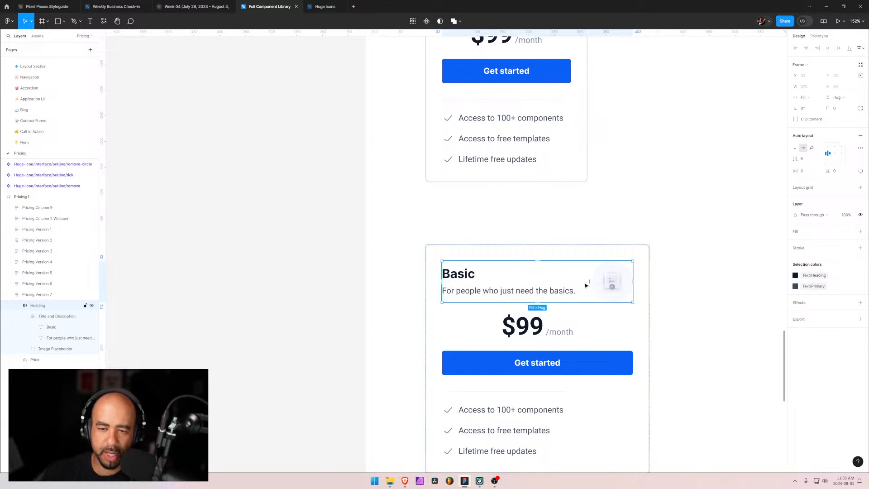
mouse_move(589, 278)
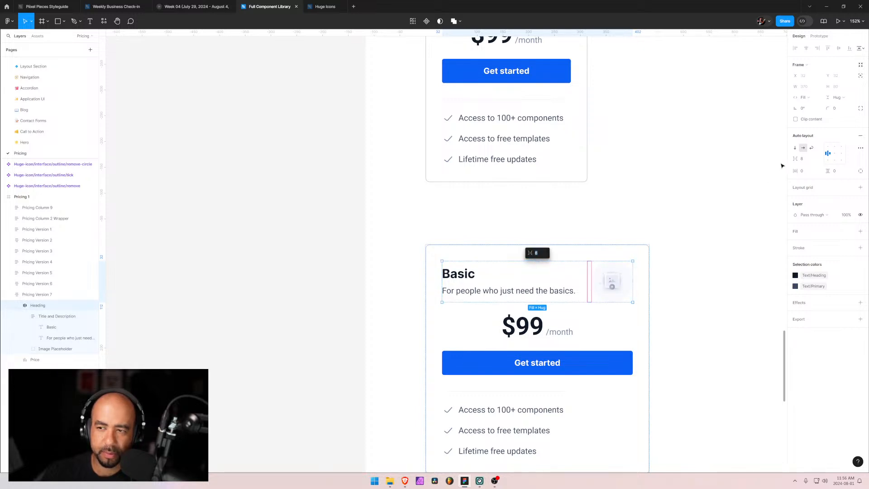
left_click(808, 161)
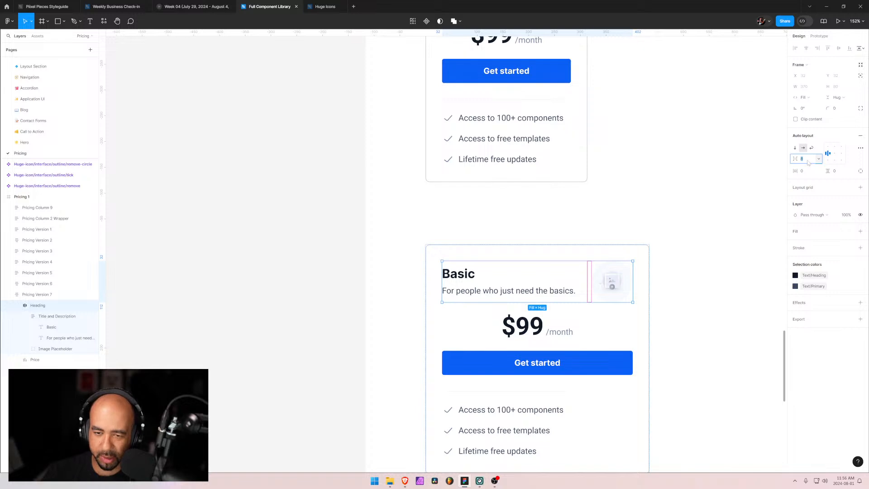
key("Return")
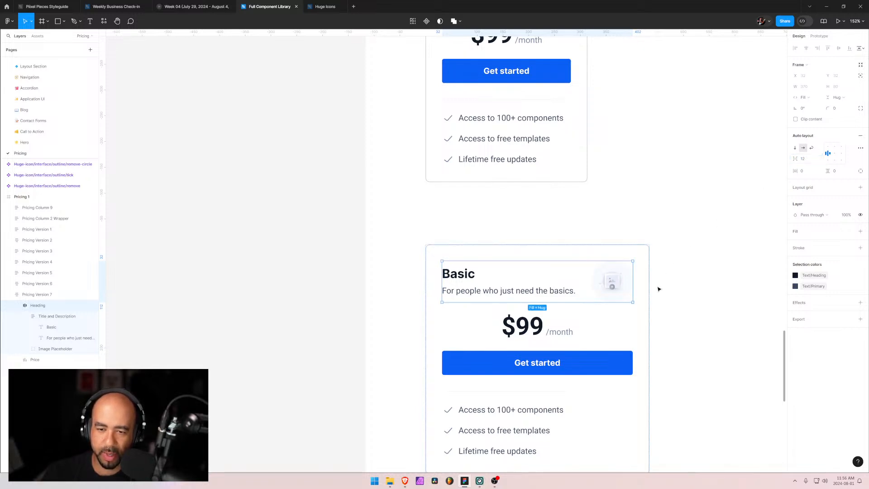
Step: Widen the Pricing Version 7 card to about 515 to test how its heading stretches
left_click(649, 326)
left_click_drag(664, 325, 690, 326)
left_click(556, 280)
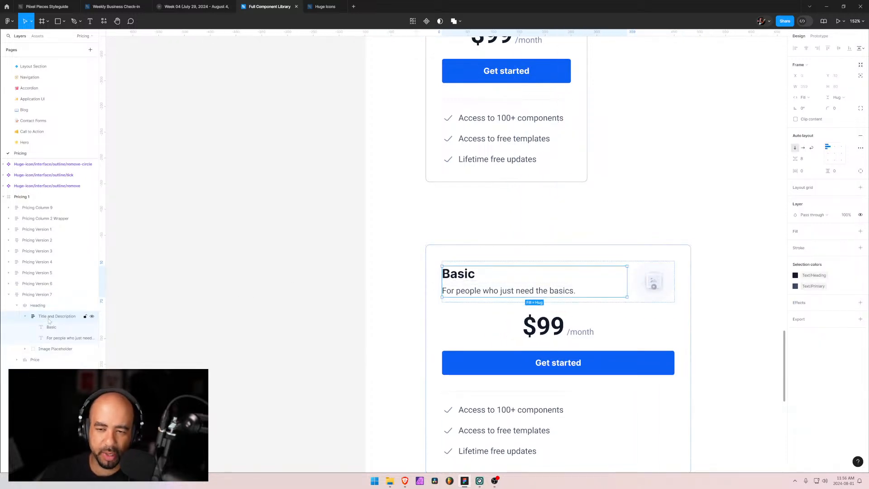
left_click(43, 294)
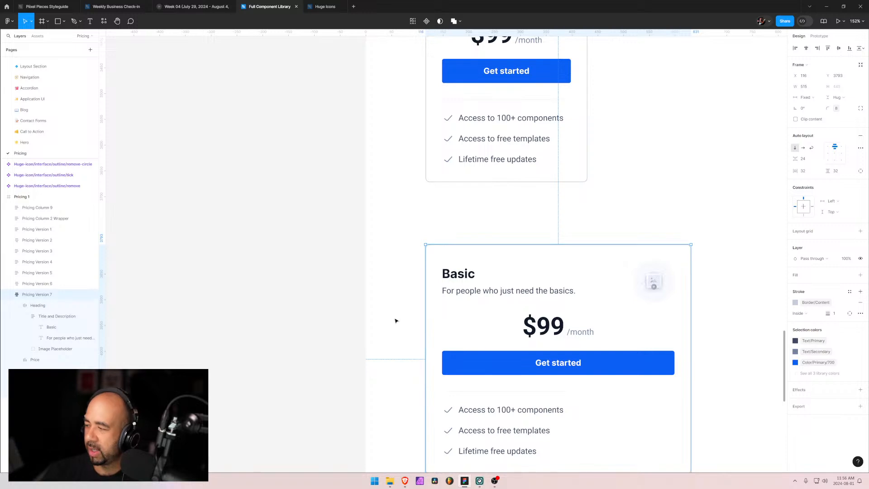
Step: Set the Heading frame's gap between the text block and the Image Placeholder to 24
left_click(43, 317)
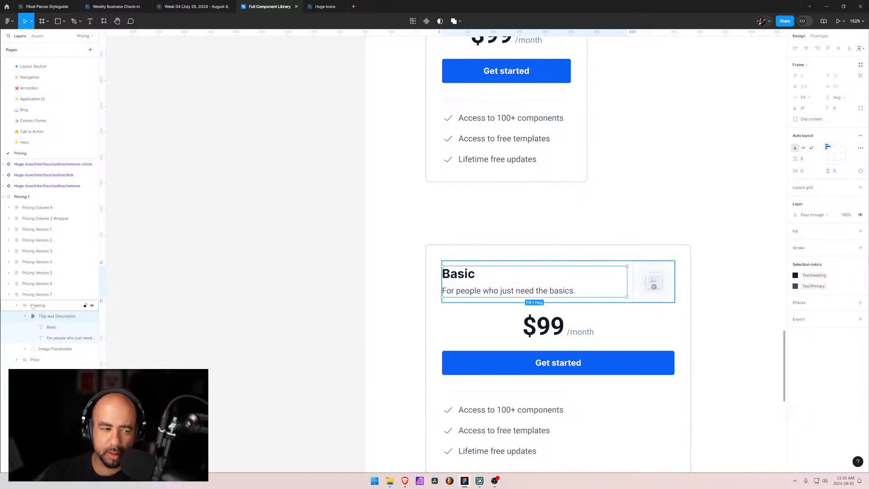
left_click(33, 306)
left_click(806, 160)
type("24")
key("Return")
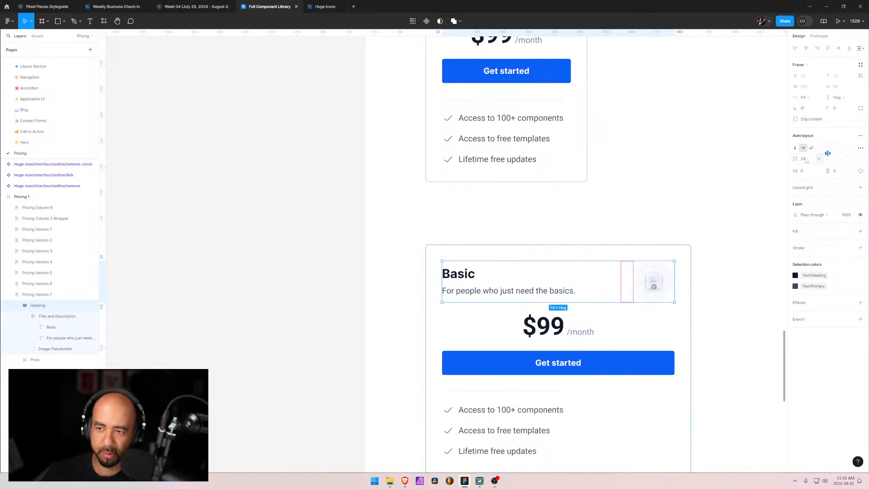
left_click(808, 161)
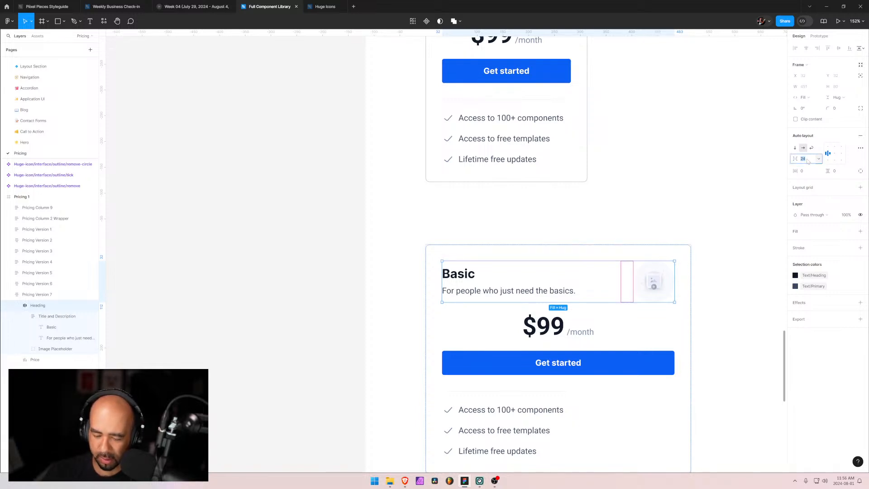
left_click(746, 253)
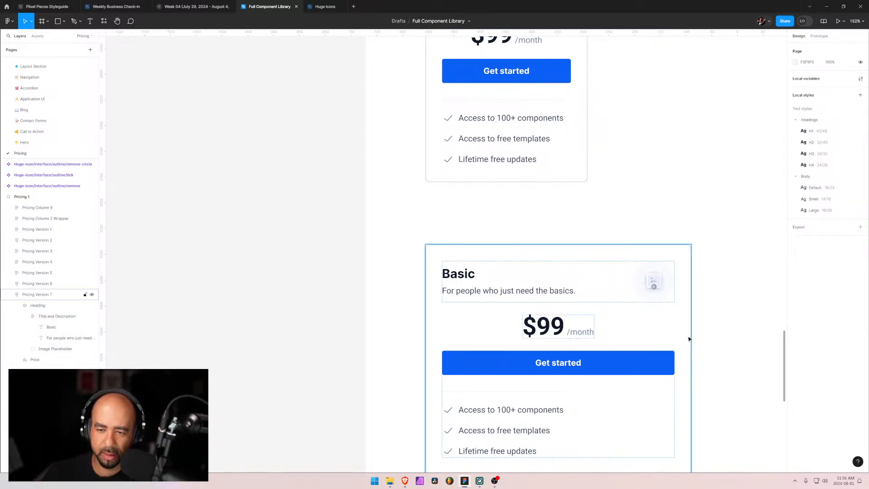
Step: Narrow the Pricing Version 7 card to about 439 wide and select its Price frame
left_click(688, 339)
left_click_drag(690, 339, 652, 333)
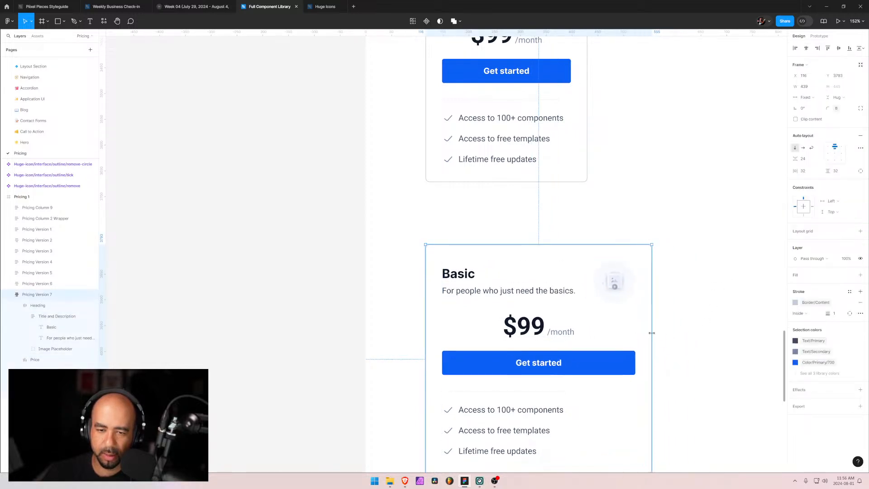
scroll(574, 308, "down", 3)
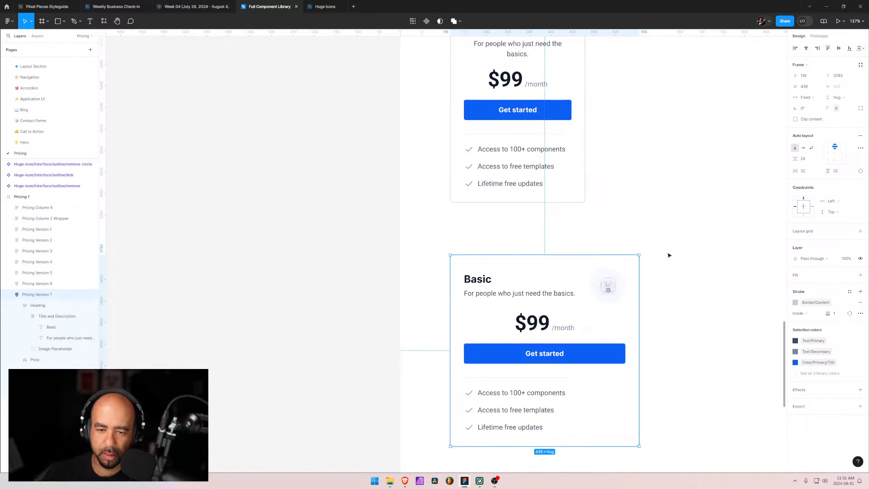
left_click(545, 323)
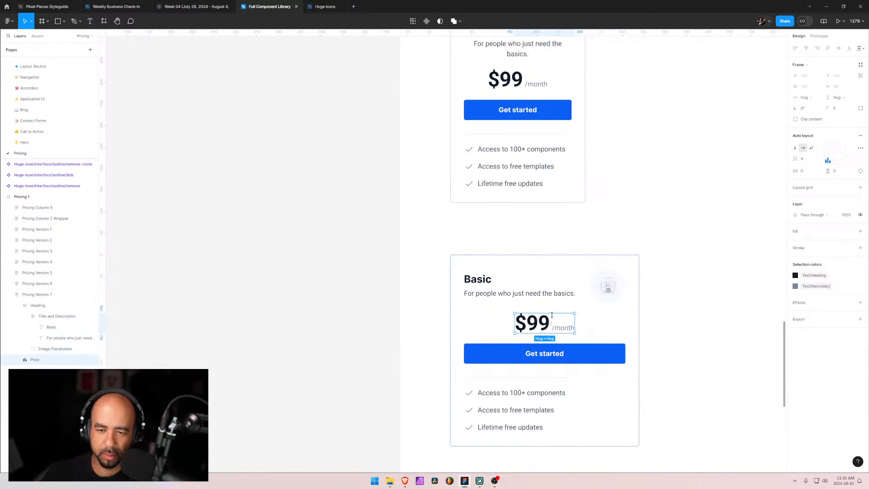
Step: Align the contents of the Pricing Version 7 card to the top left
left_click(597, 324)
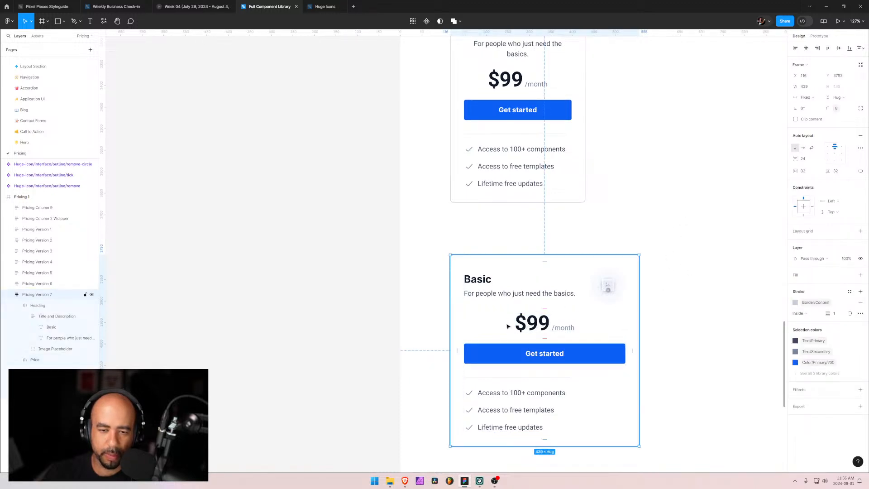
left_click(827, 146)
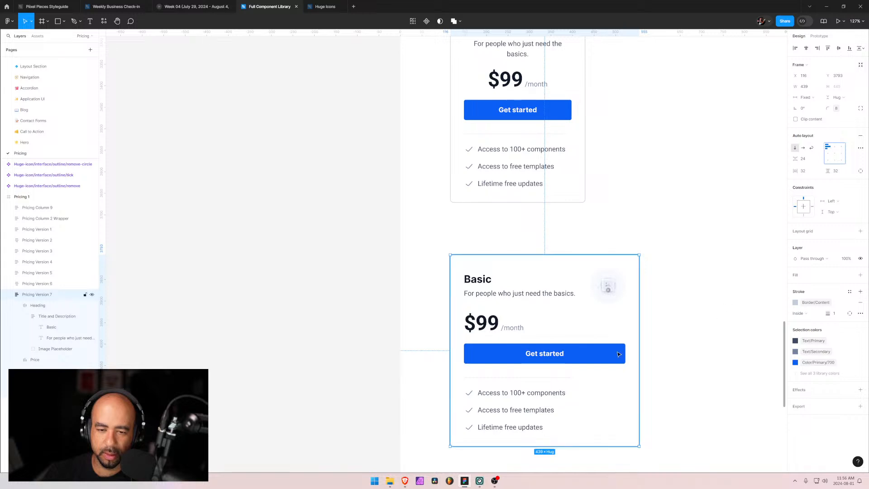
left_click(685, 364)
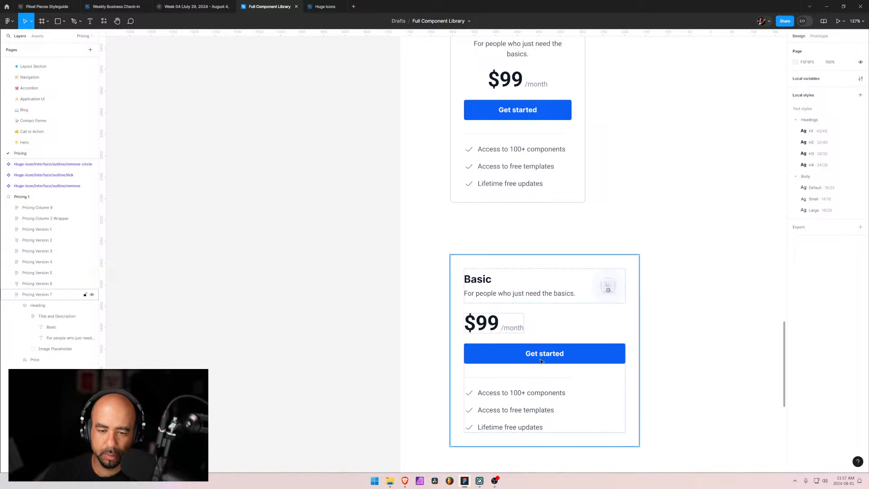
Step: Move the Get started button below the features list in Pricing Version 7
double_click(525, 354)
double_click(525, 354)
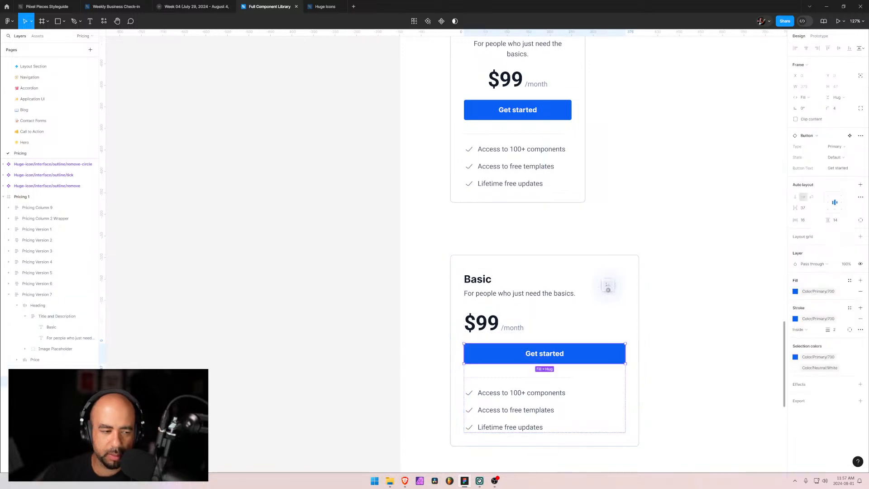
key("Down")
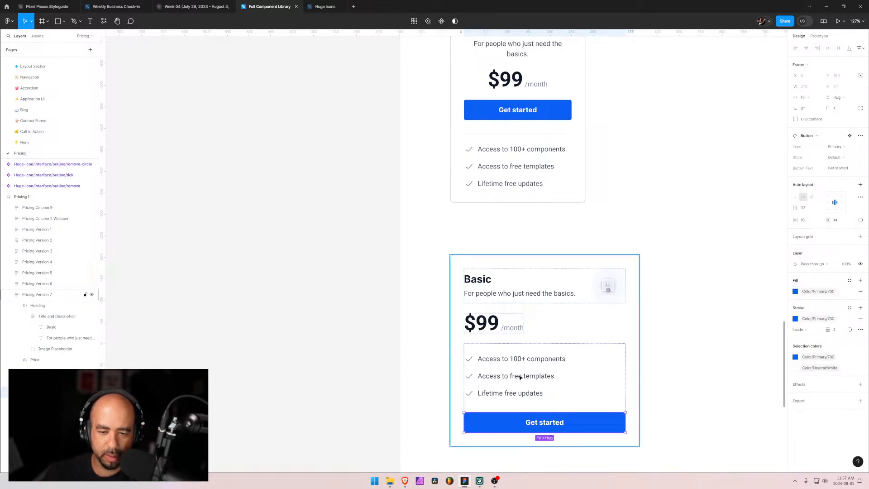
left_click(458, 367)
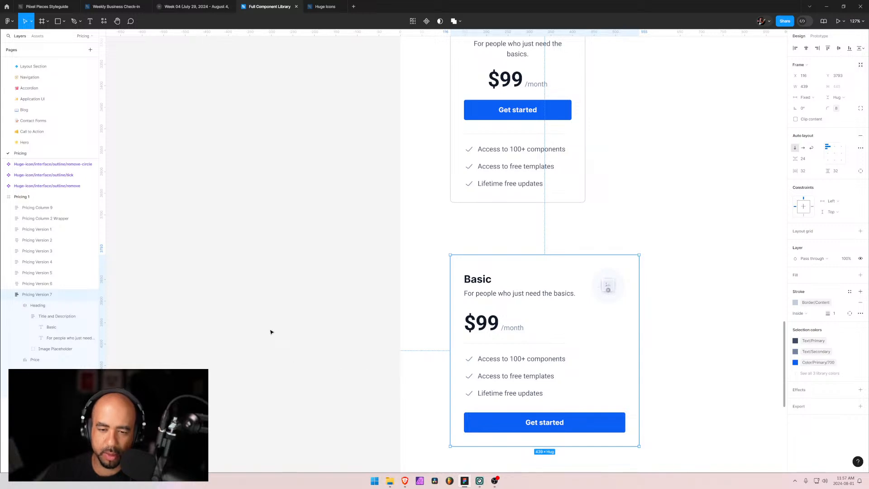
Step: Set the width of Pricing Version 7's features list frame to Fill container so its divider spans the card
left_click(562, 349)
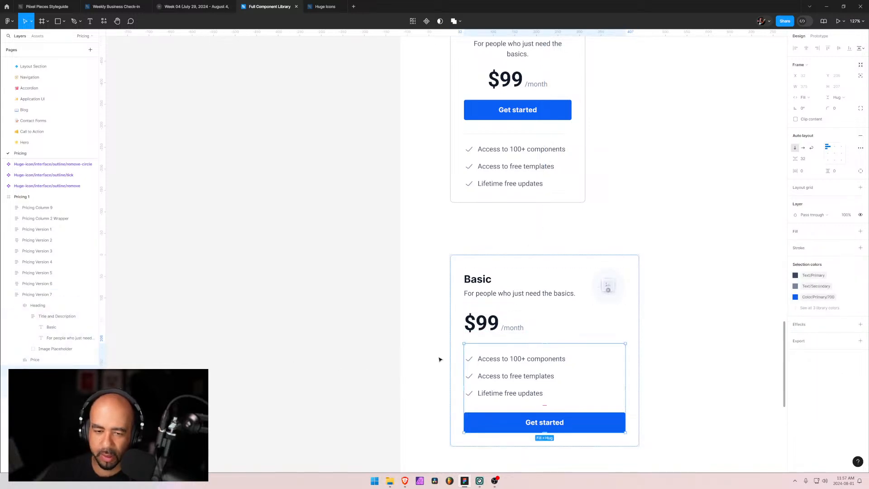
left_click(50, 382)
left_click(25, 382)
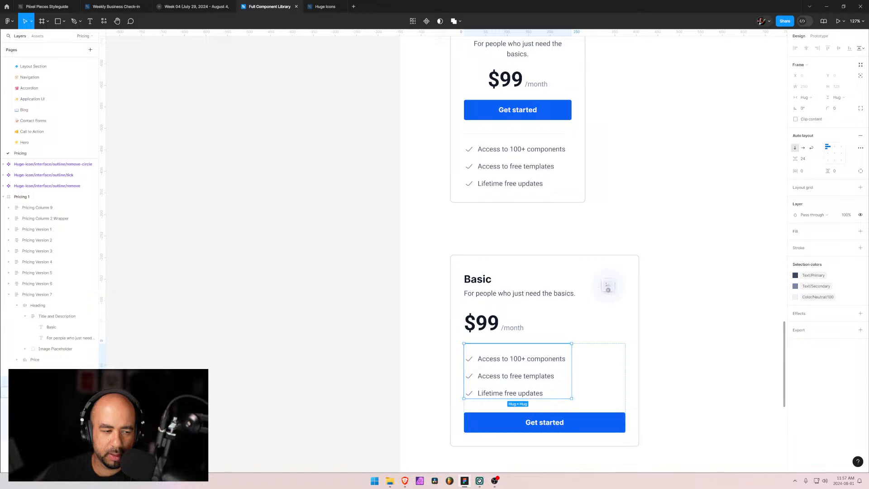
left_click(55, 392)
left_click(808, 86)
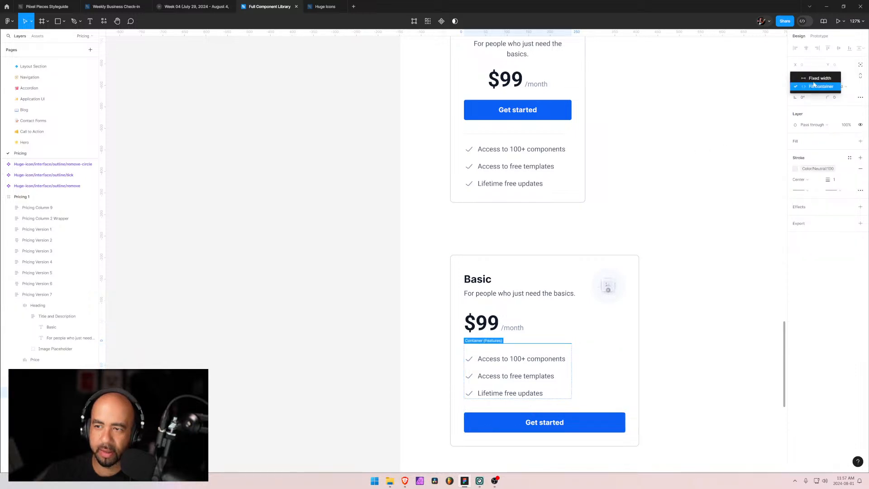
left_click(813, 87)
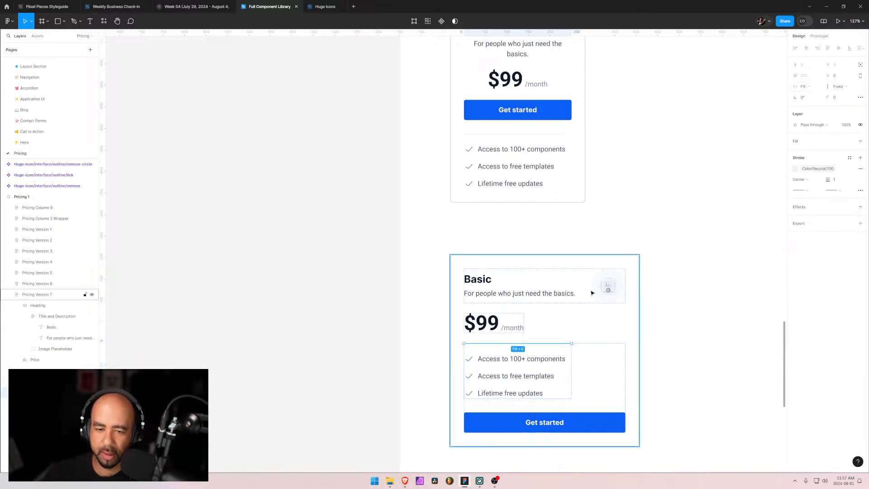
left_click(550, 357)
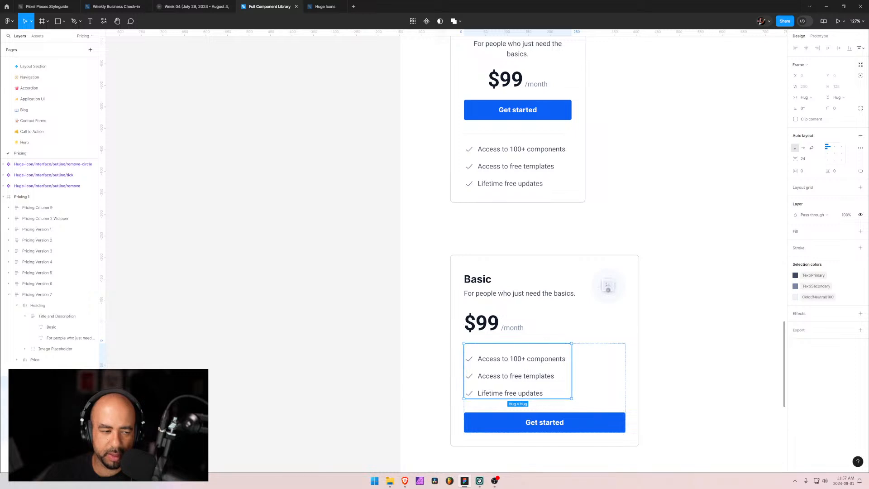
left_click(805, 97)
left_click(810, 105)
left_click(586, 322)
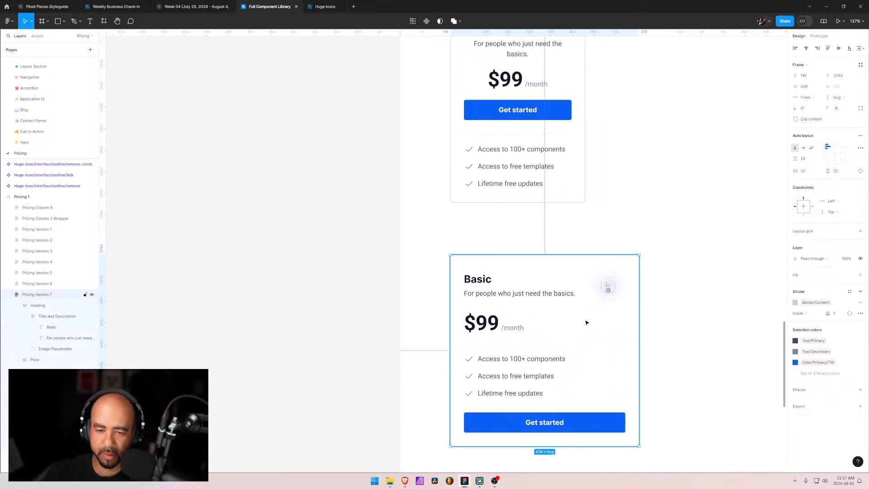
left_click(714, 440)
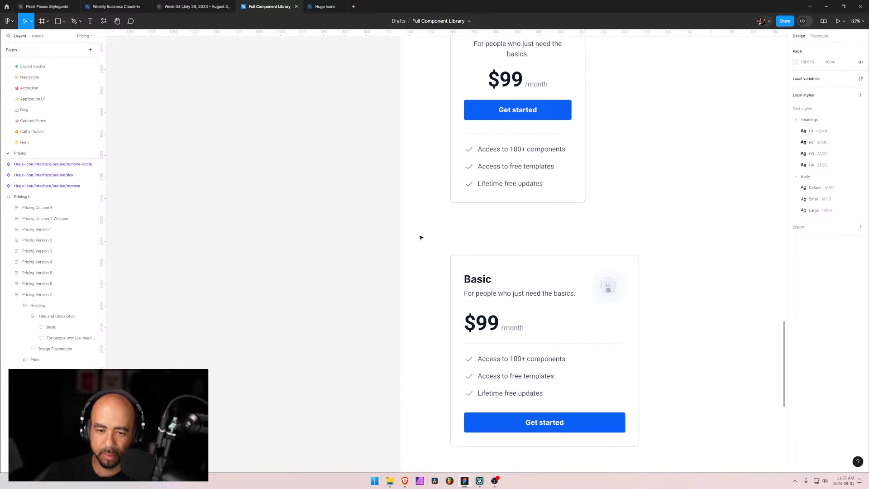
Step: Copy the Price frame with the USD and /month labels from Pricing Version 1
scroll(476, 267, "up", 5, "ctrl")
scroll(465, 164, "down", 10, "ctrl")
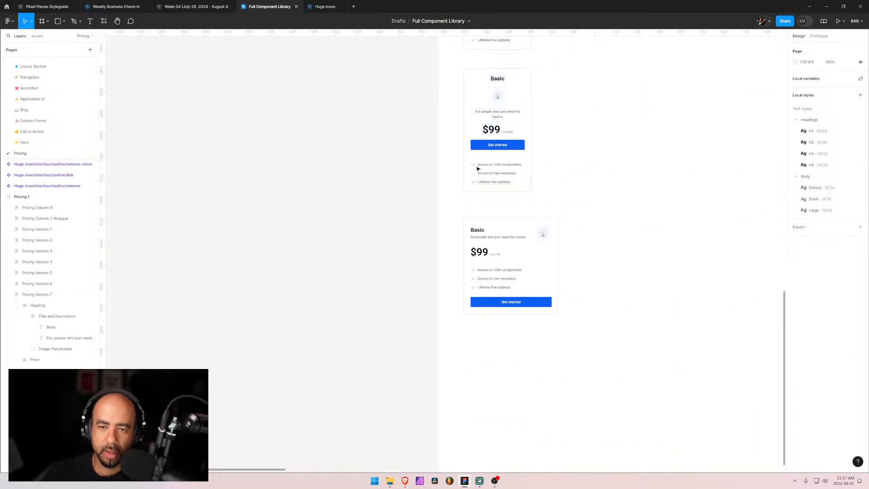
scroll(524, 80, "up", 15)
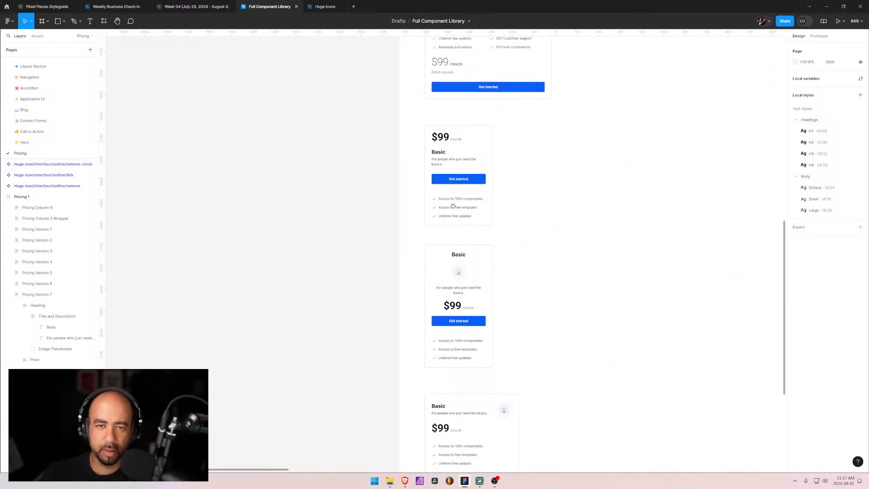
scroll(472, 297, "up", 5)
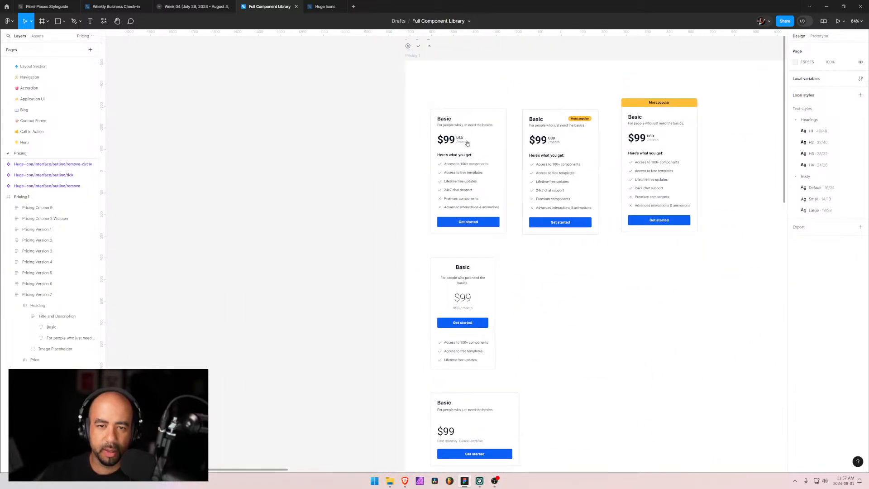
double_click(460, 144)
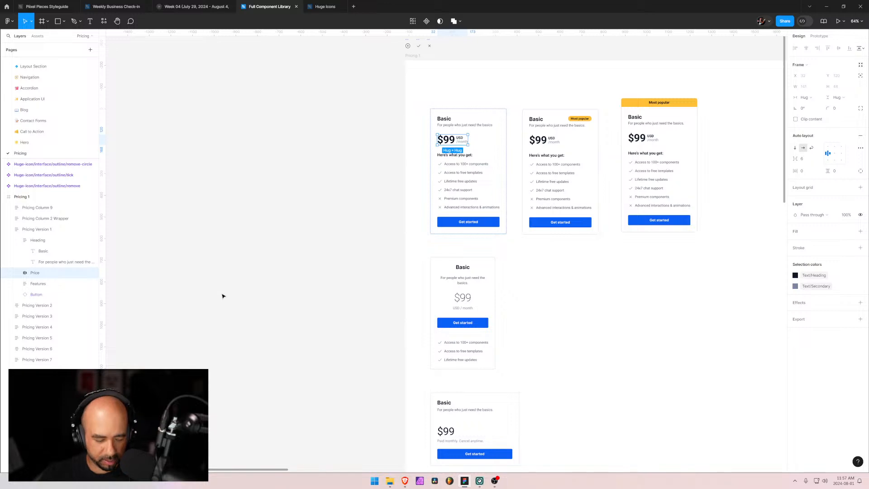
Step: Paste the copied Price frame directly below the heading in Pricing Version 7 and delete the old $99 /month row
scroll(545, 383, "down", 3)
scroll(535, 413, "down", 5)
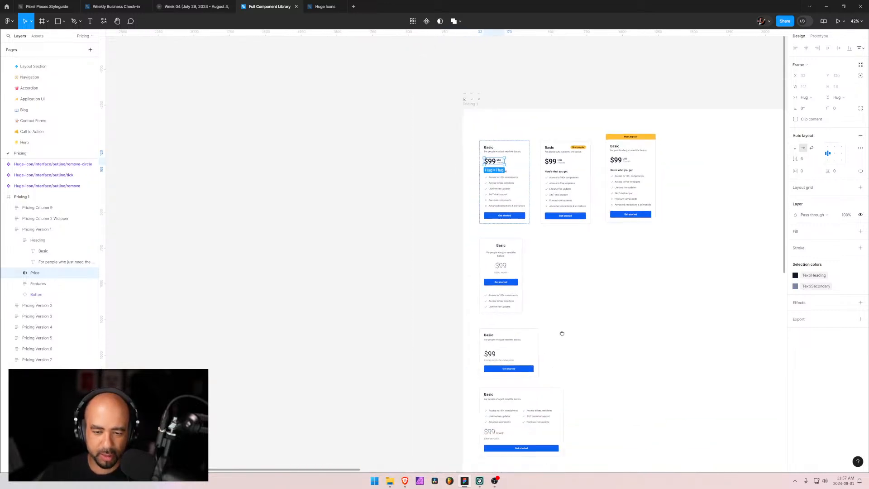
scroll(498, 347, "up", 5, "ctrl")
scroll(486, 240, "down", 5)
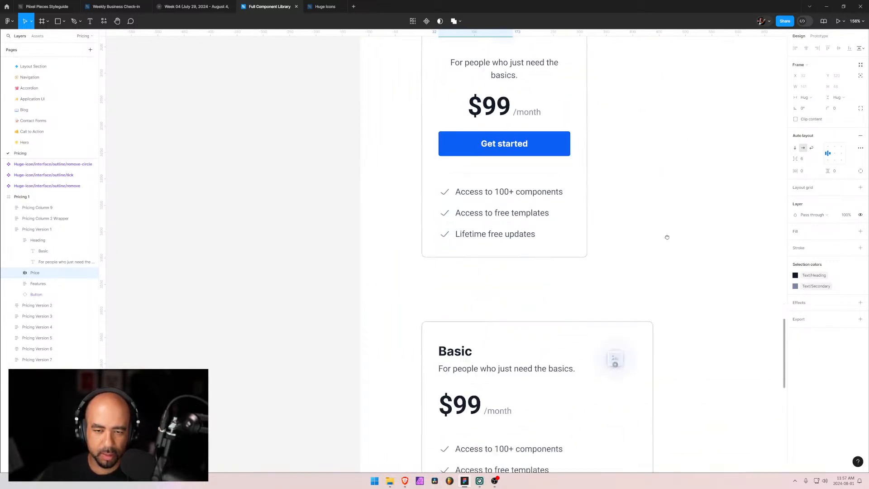
left_click(486, 240)
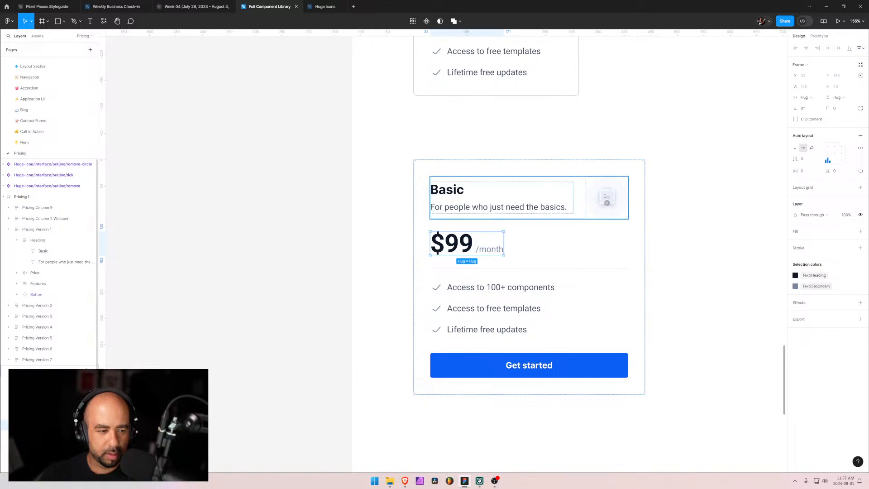
left_click(511, 299)
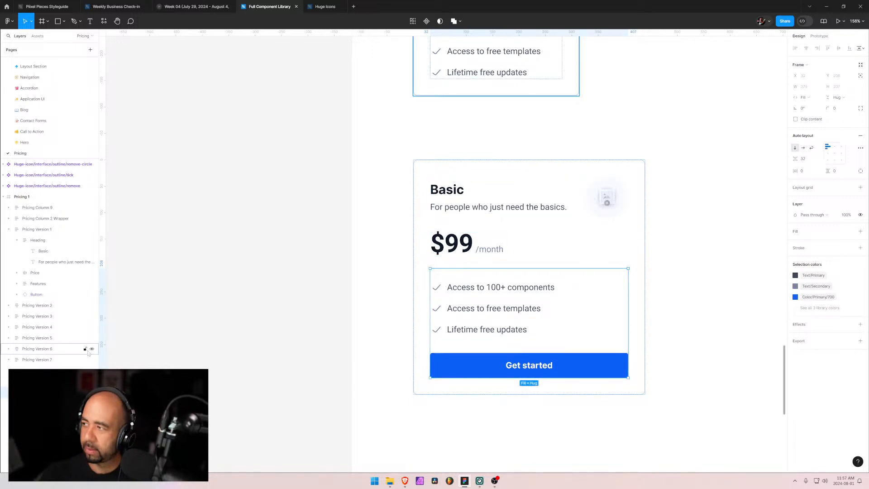
left_click(42, 361)
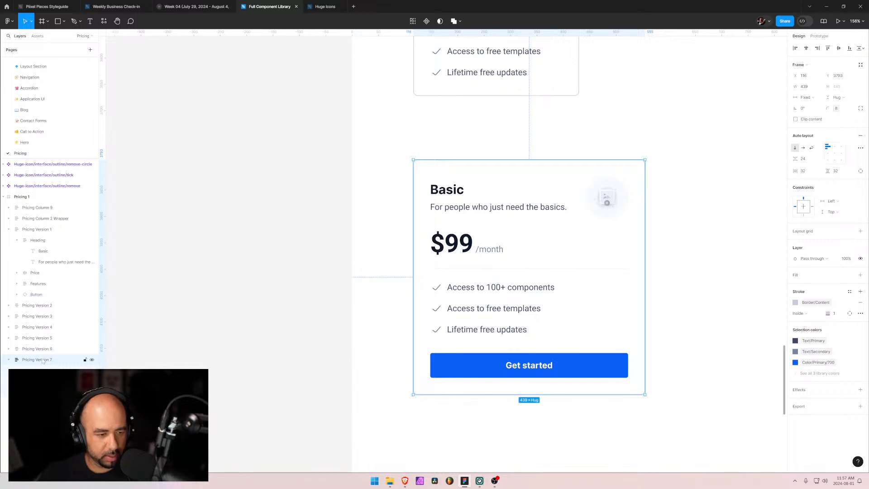
key("ctrl+v")
key("Up")
key("Up")
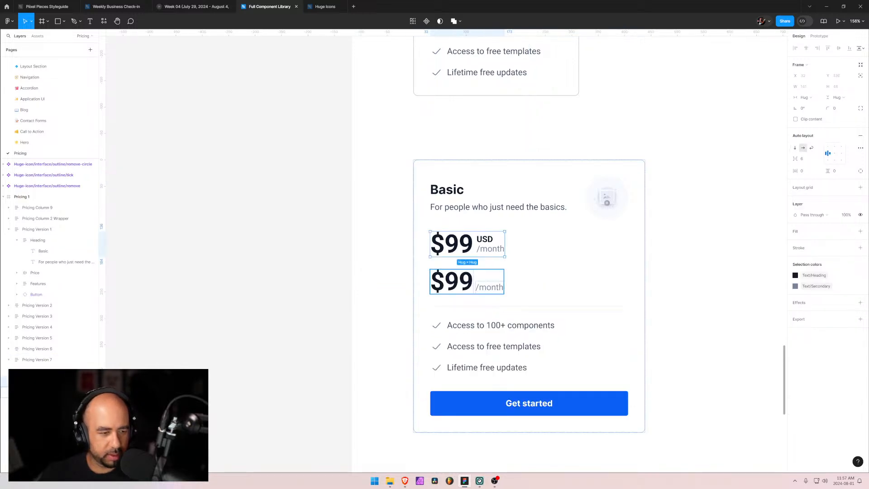
left_click(467, 281)
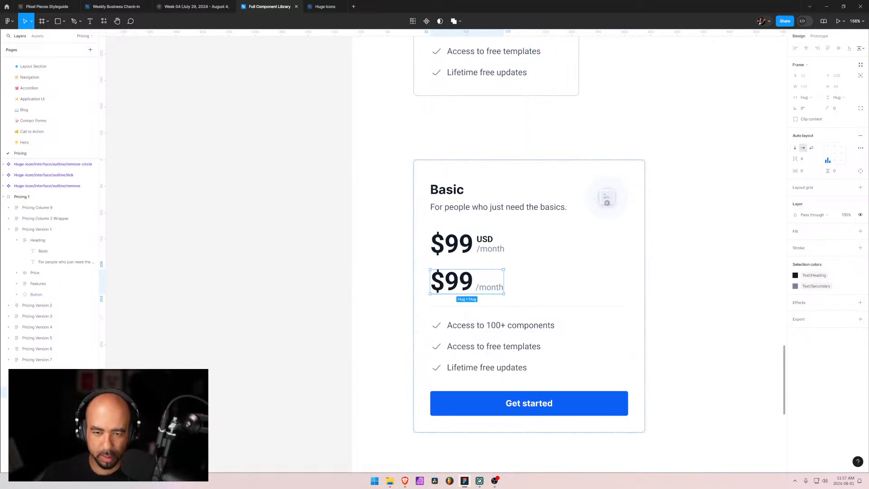
key("Delete")
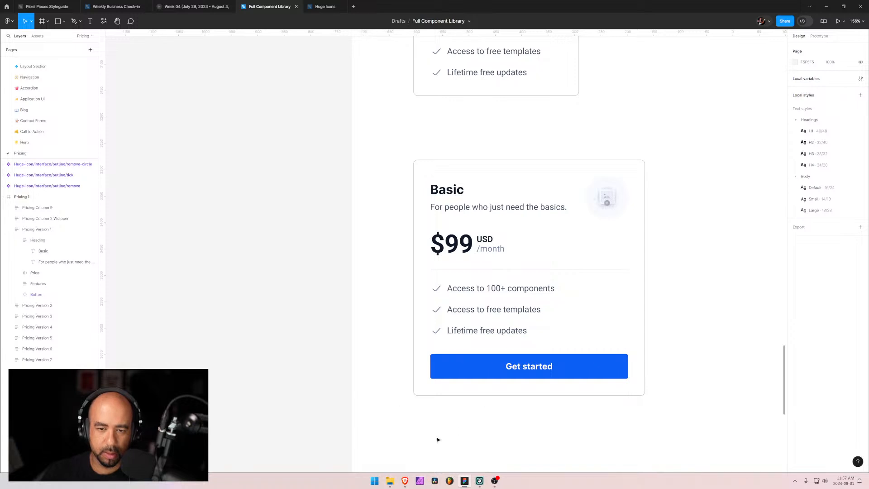
Step: Set the vertical gap between USD and /month in Pricing Version 7's price row to 4
double_click(493, 248)
double_click(493, 247)
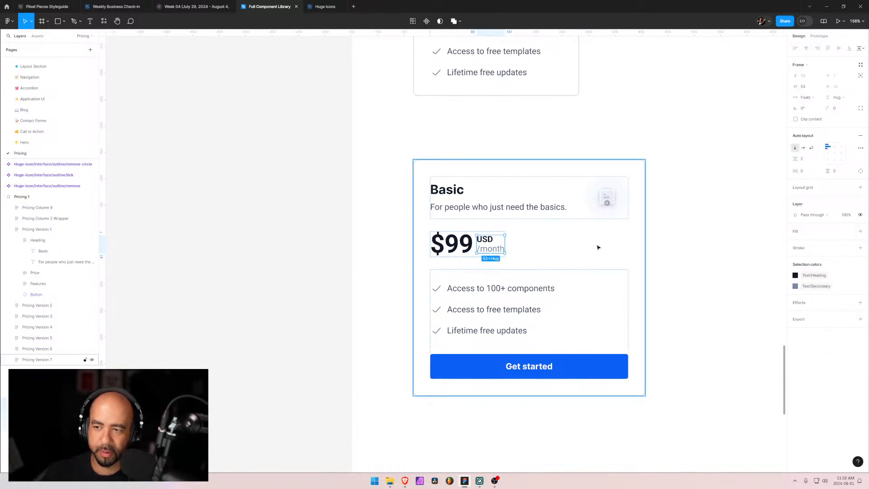
left_click(809, 160)
type("4")
key("Return")
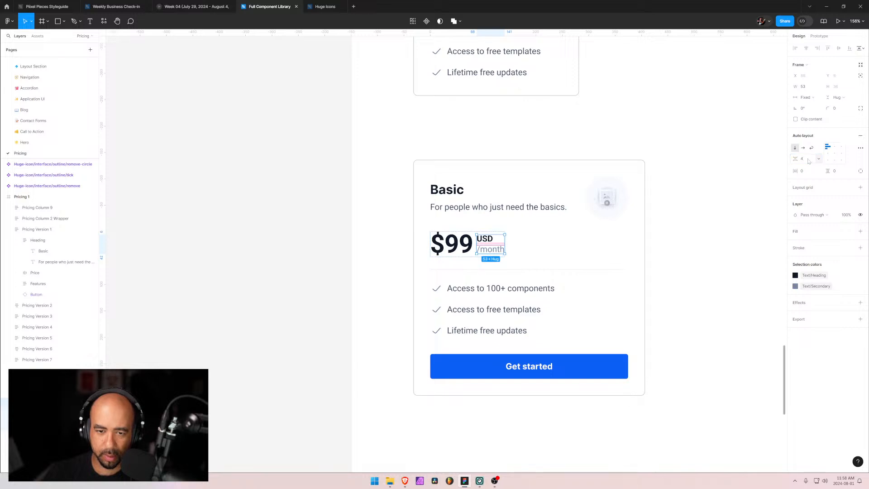
left_click(384, 236)
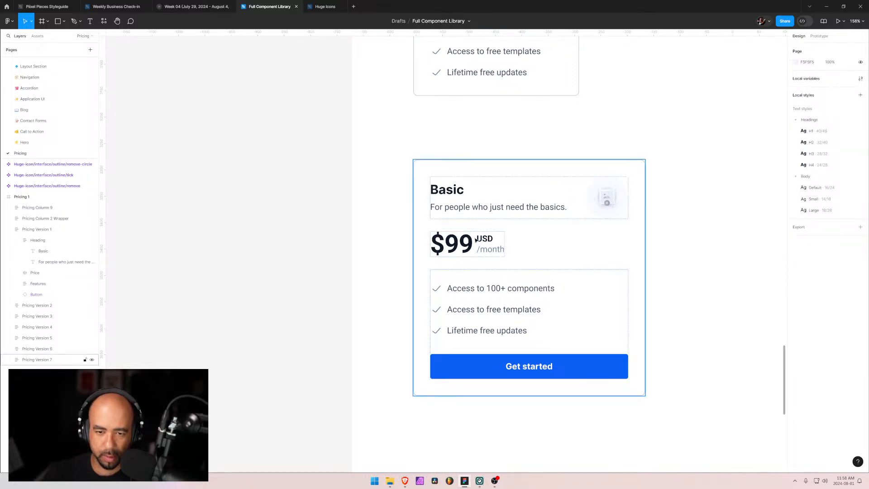
Step: Try a vertical gap of 6 between USD and /month in Pricing Version 7's price row
double_click(491, 244)
left_click(492, 245)
left_click(808, 159)
type("6")
key("Return")
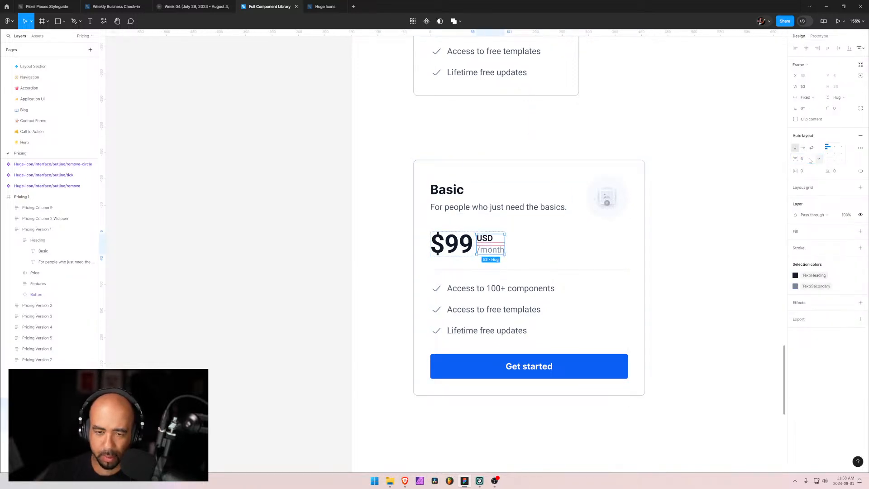
left_click(422, 241)
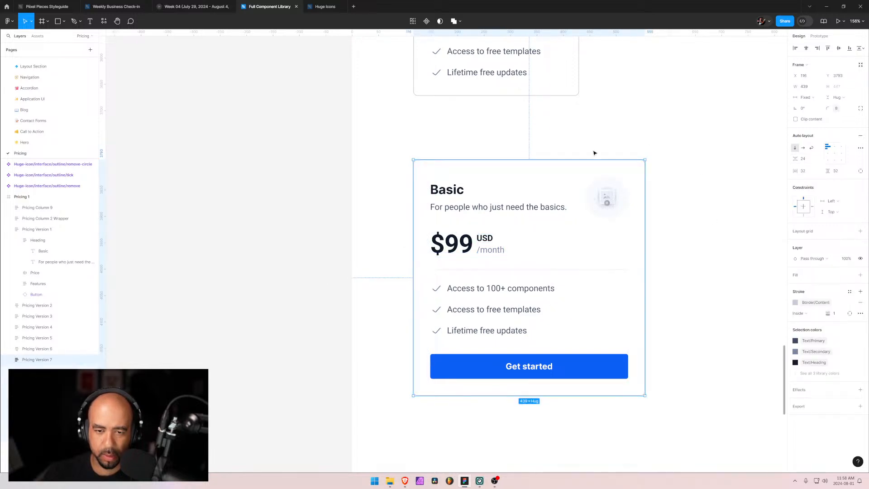
Step: Undo the last gap change between USD and /month in Pricing Version 7
key("ctrl+z")
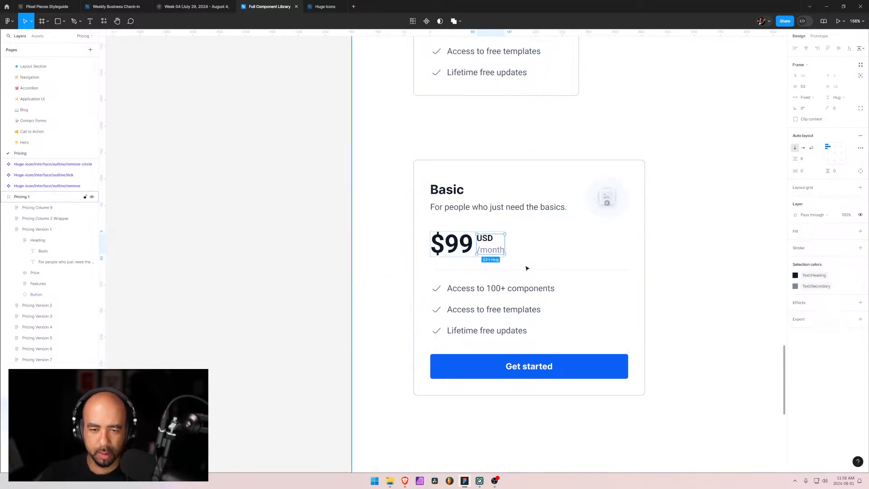
left_click(647, 113)
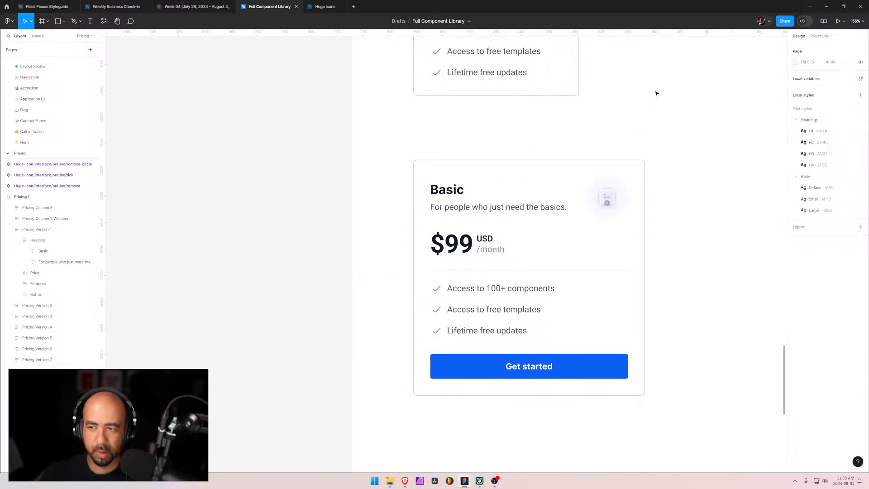
double_click(492, 246)
double_click(491, 246)
left_click(677, 175)
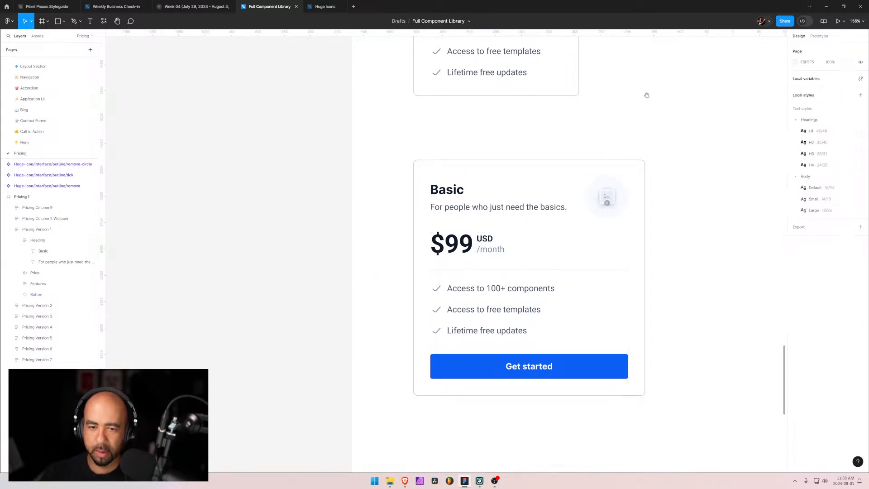
Step: Match the vertical gap between USD and /month in Pricing Version 1's price row to the one in Pricing Version 7
scroll(647, 95, "down", 15)
scroll(532, 427, "up", 15)
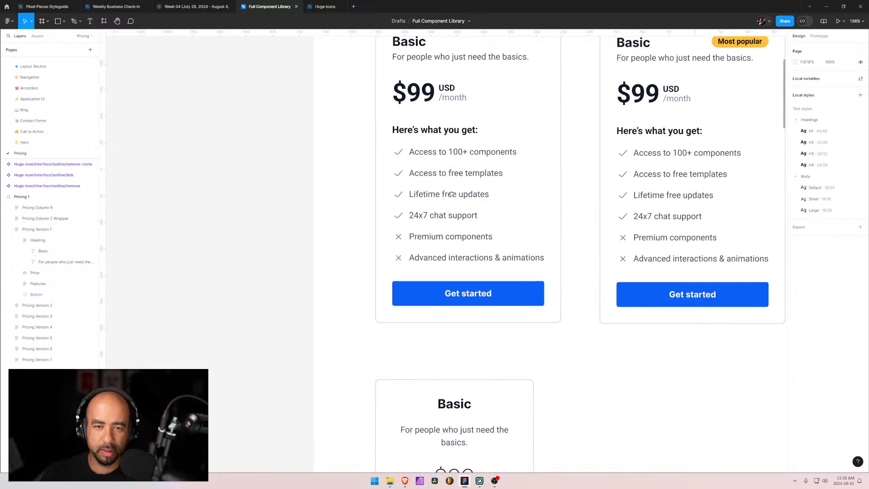
scroll(450, 165, "up", 5)
left_click(439, 289)
double_click(439, 288)
double_click(439, 288)
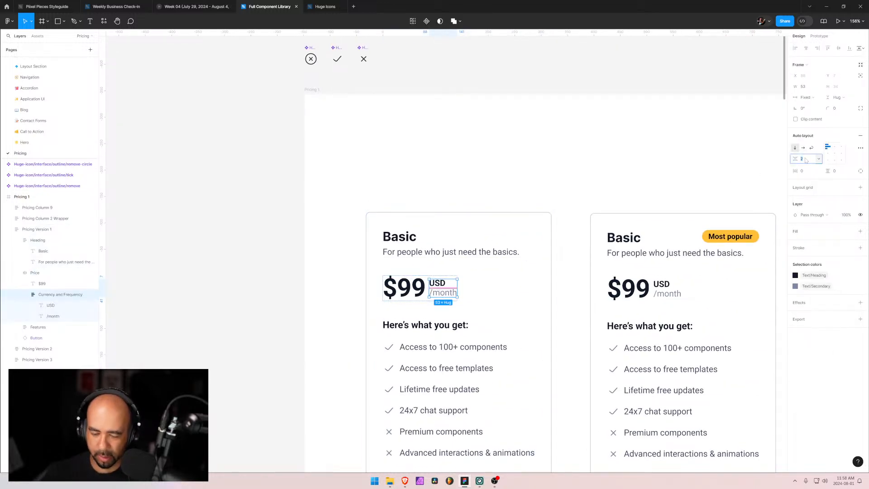
left_click(451, 169)
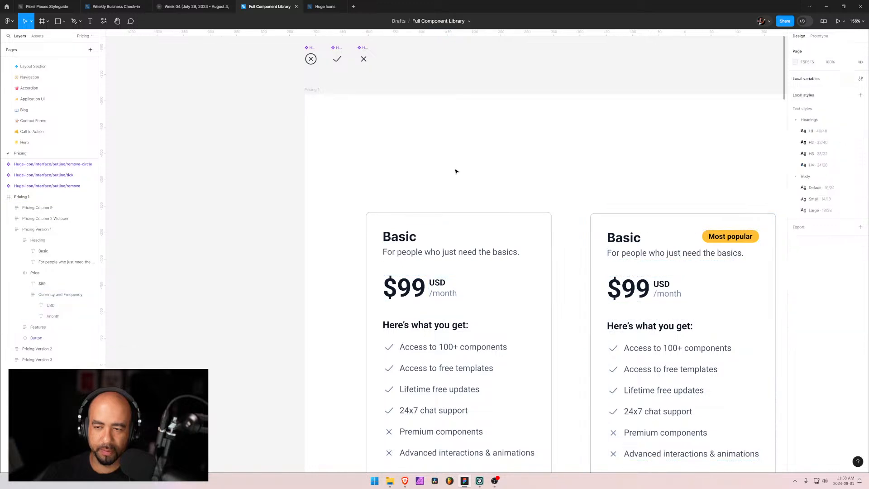
Step: Review the full column of pricing card variations in the Pricing 1 frame, down to Pricing Version 7
scroll(453, 176, "down", 10)
left_click_drag(538, 324, 538, 206)
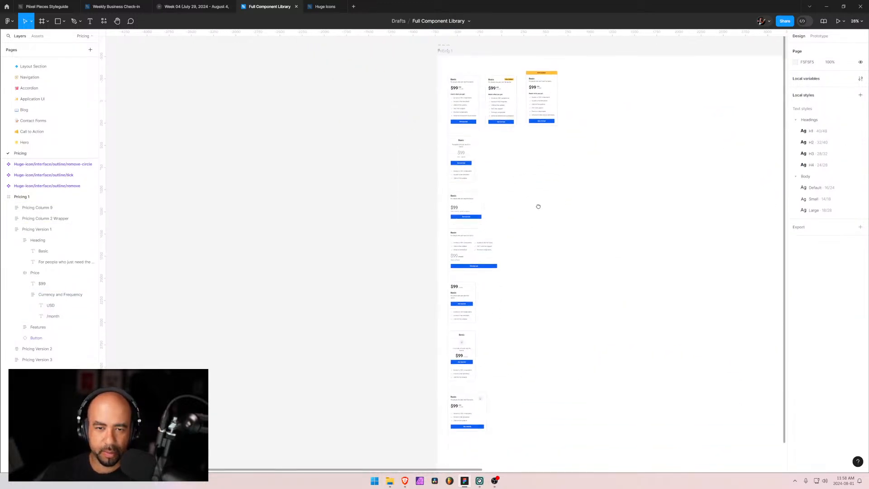
scroll(527, 283, "up", 5)
scroll(500, 317, "down", 5)
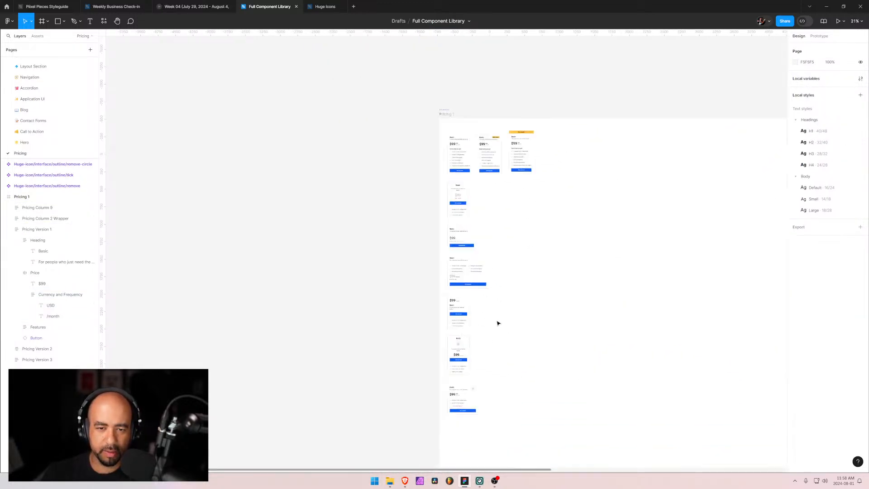
scroll(489, 276, "up", 4)
left_click_drag(487, 355, 507, 257)
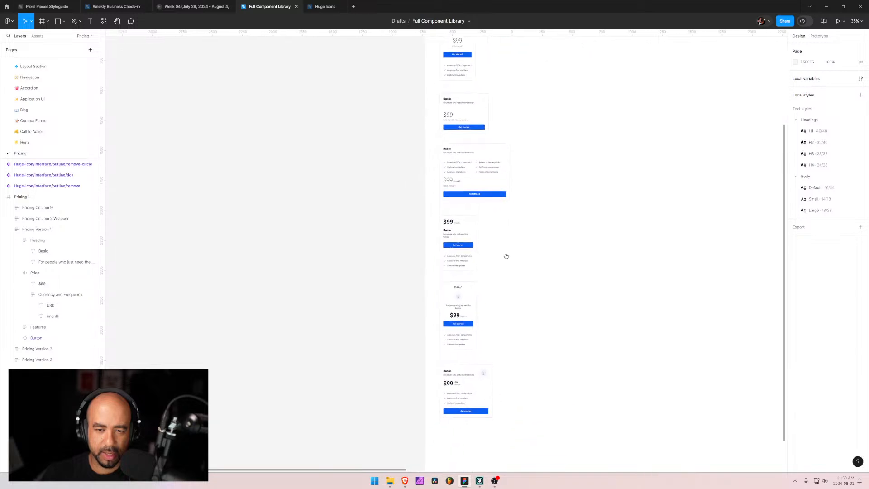
Step: Switch to the Brave browser to look over the Piixel Pieces pricing components, and return to Figma
mouse_move(405, 485)
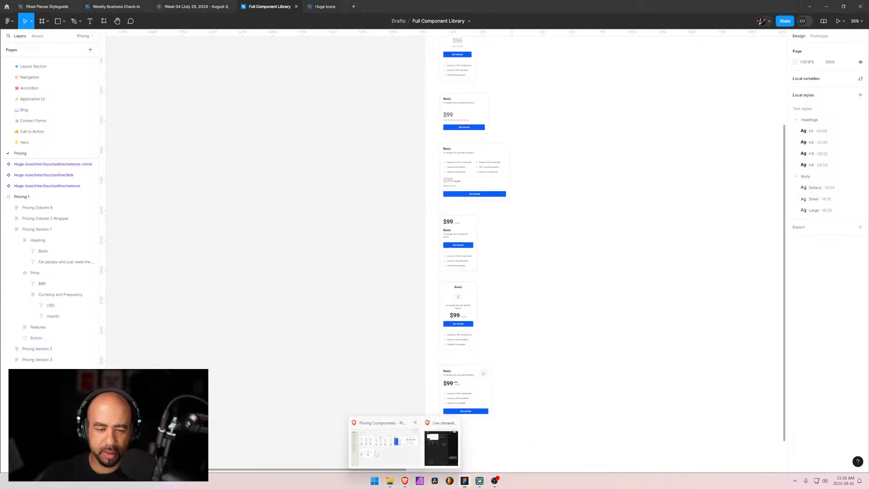
left_click(387, 447)
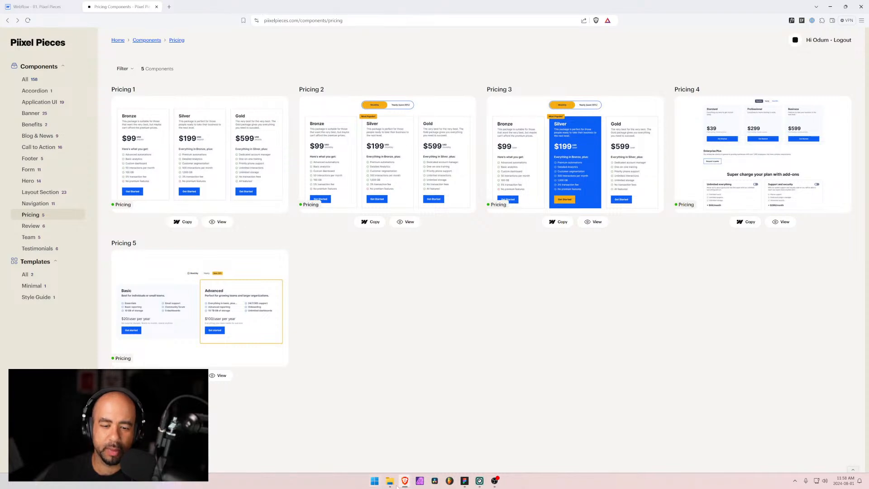
left_click(464, 481)
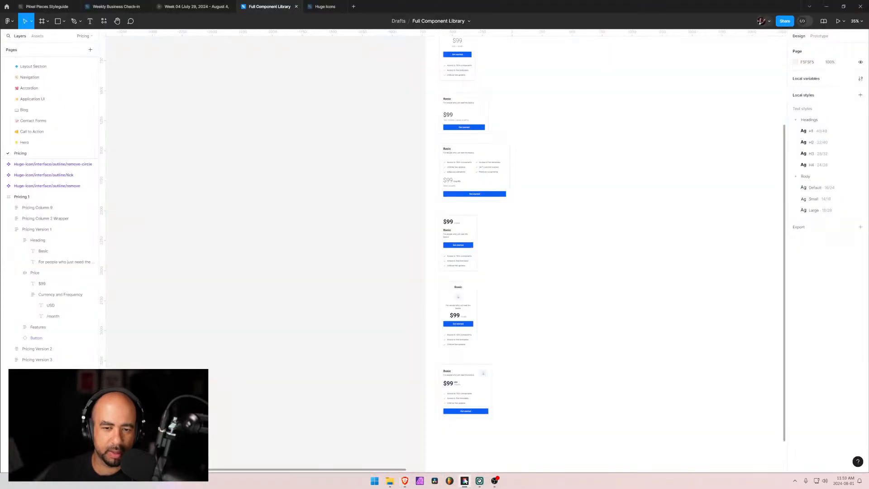
left_click(465, 481)
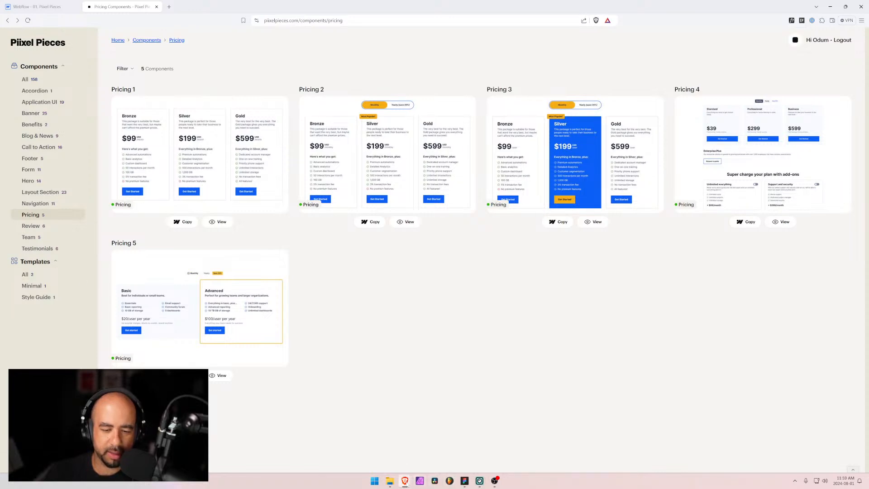
mouse_move(405, 481)
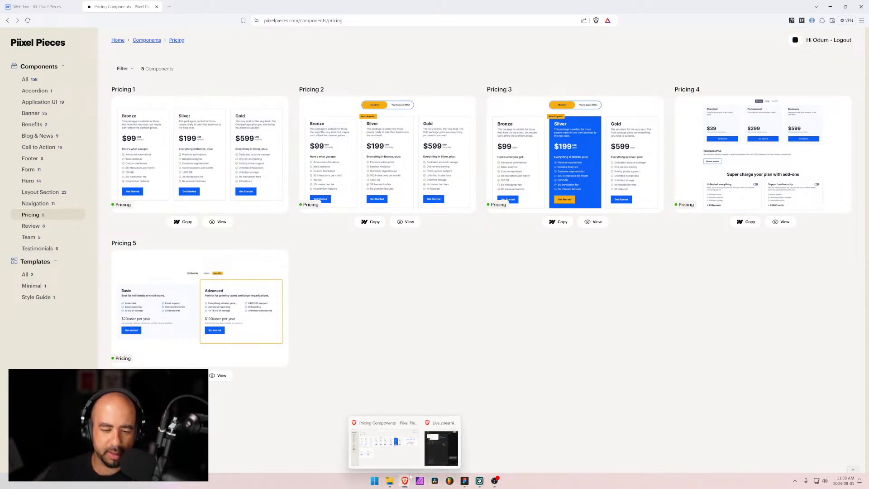
left_click(464, 480)
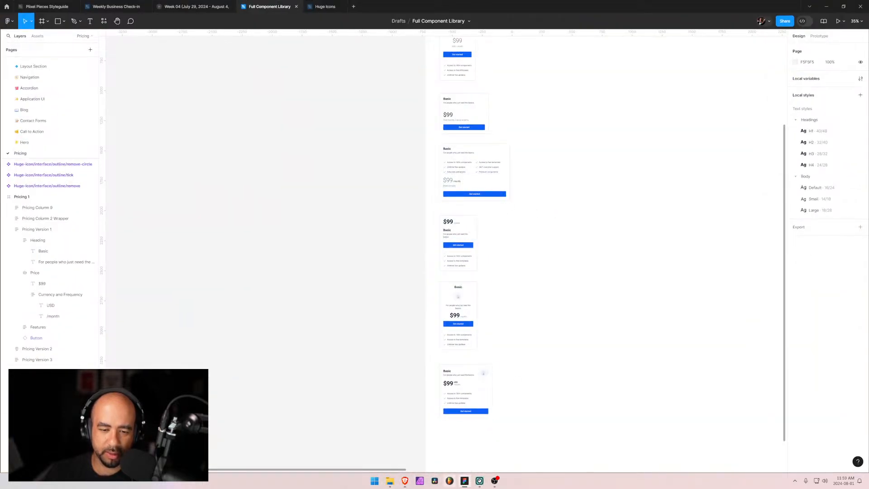
left_click(390, 448)
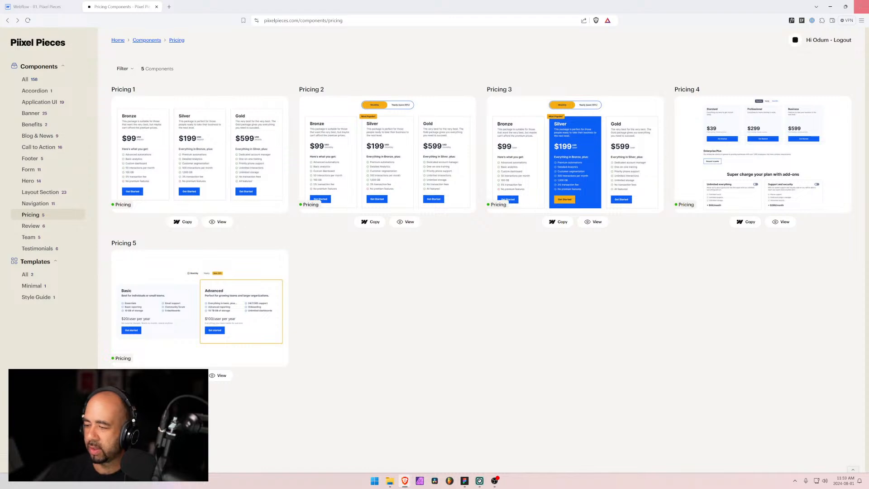
left_click(830, 6)
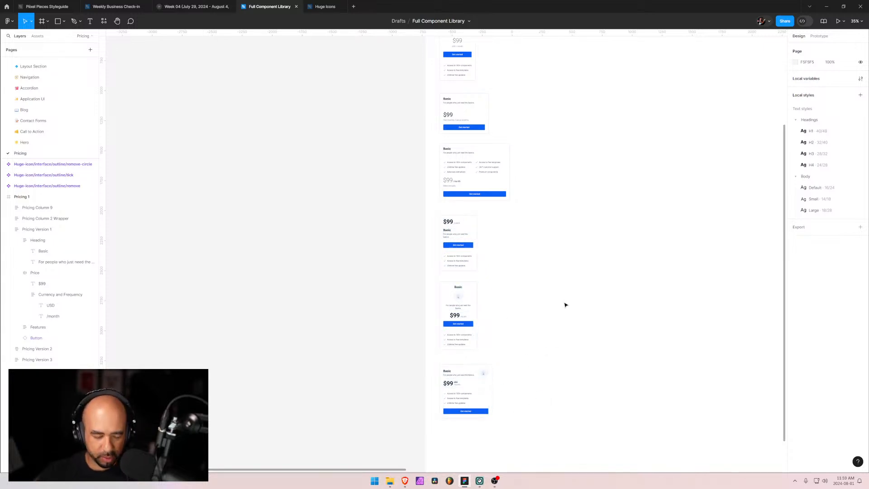
Step: Examine the pricing cards, comparing the Most popular badge on the second card with the Most popular banner on the third
scroll(565, 305, "up", 3)
scroll(552, 297, "down", 2)
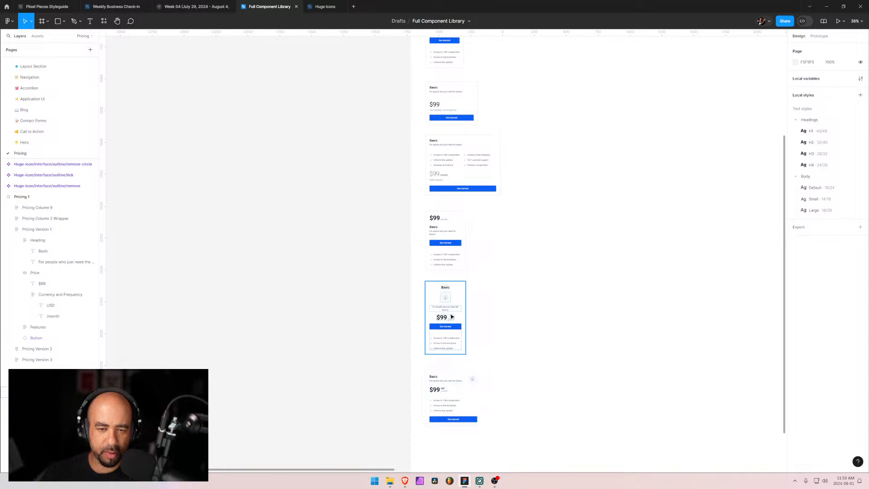
scroll(578, 226, "up", 3)
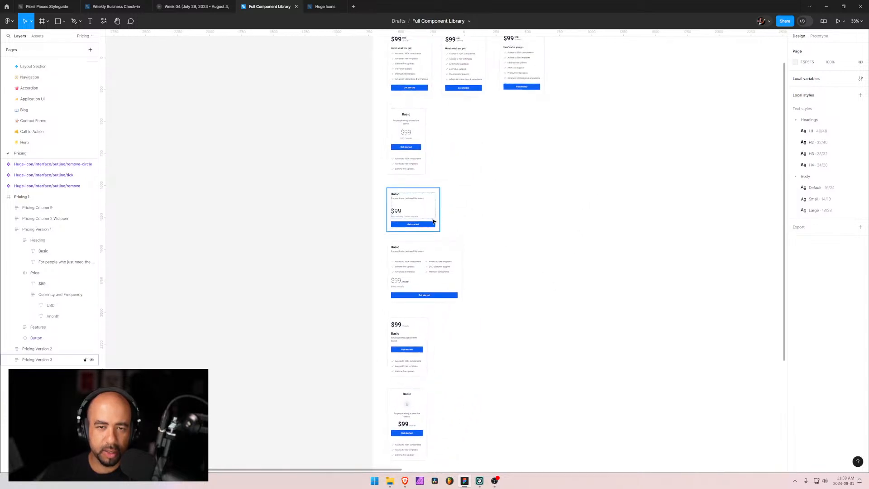
scroll(560, 269, "up", 2)
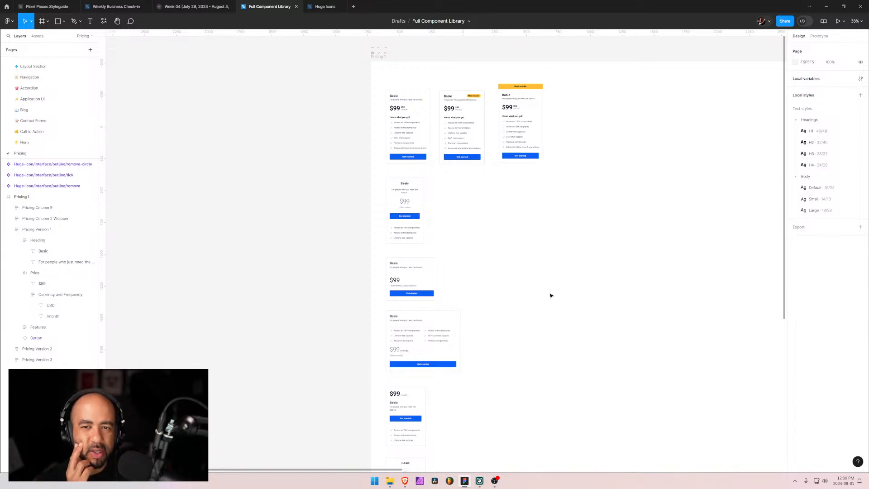
scroll(516, 100, "up", 5)
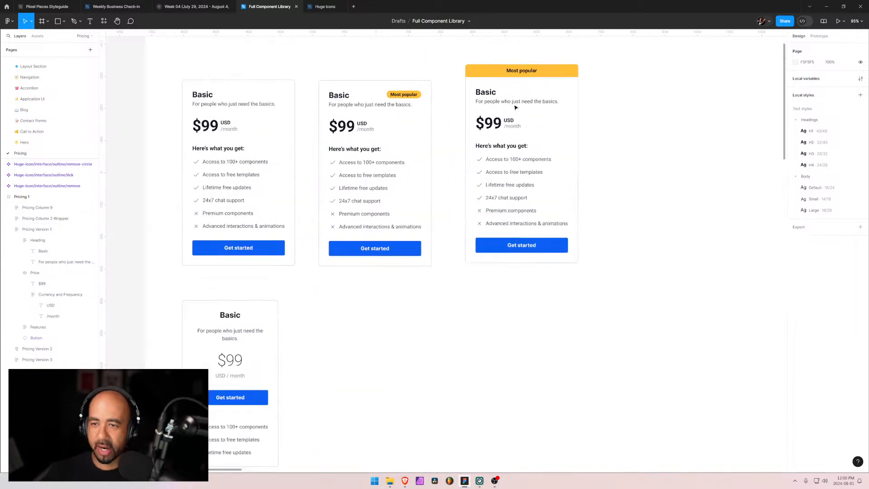
scroll(477, 157, "up", 5)
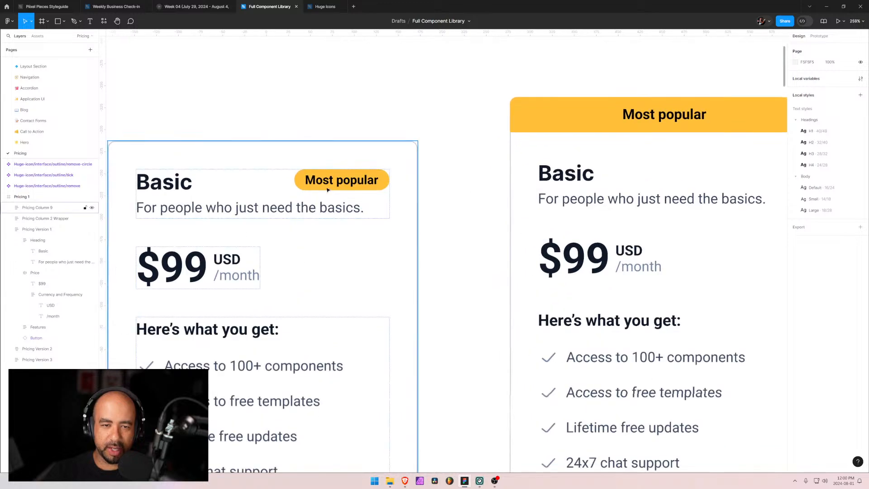
scroll(484, 163, "down", 3)
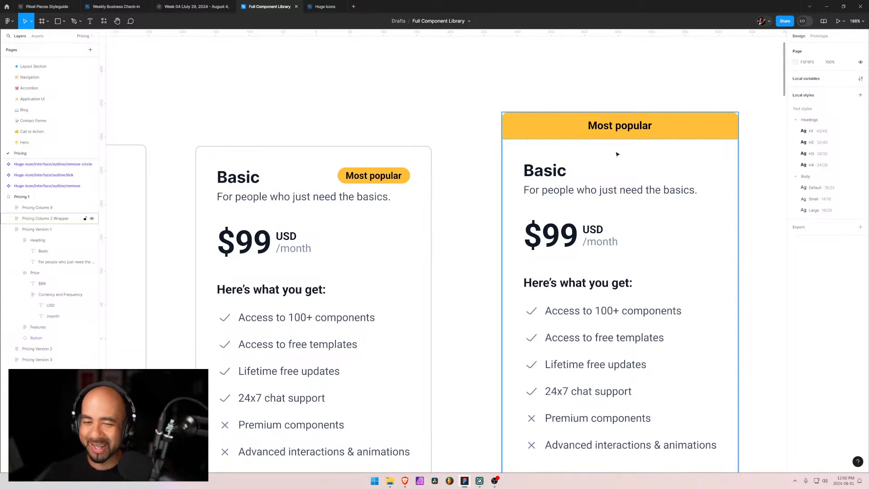
scroll(414, 243, "down", 10)
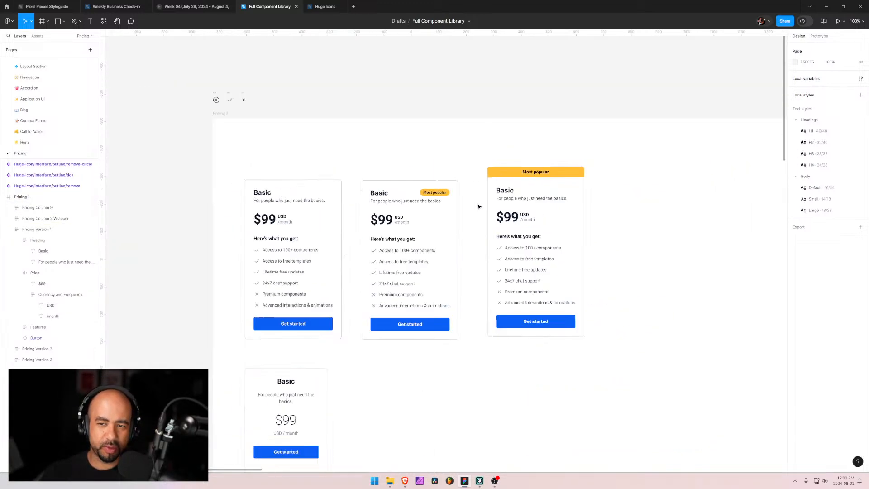
scroll(406, 282, "up", 3)
scroll(405, 283, "down", 2)
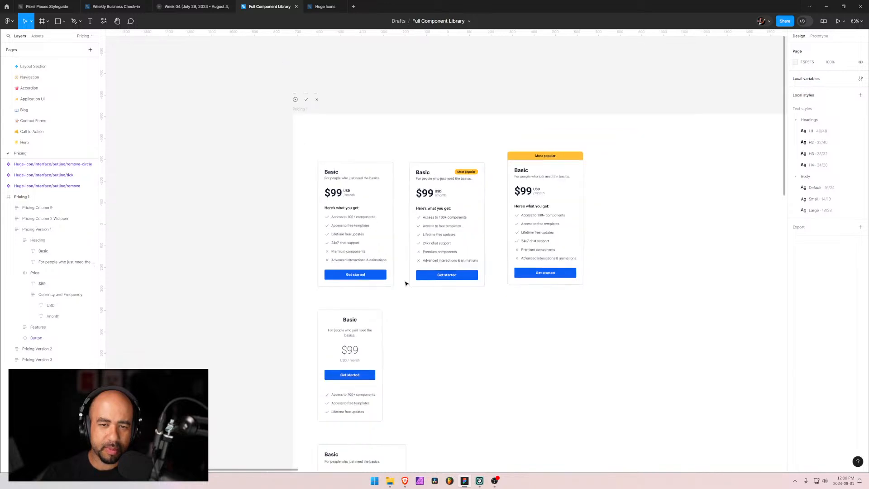
Step: Open the Pricing 5 component on the Piixel Pieces site in Brave and compare its Monthly and Yearly pricing
key("alt+Tab")
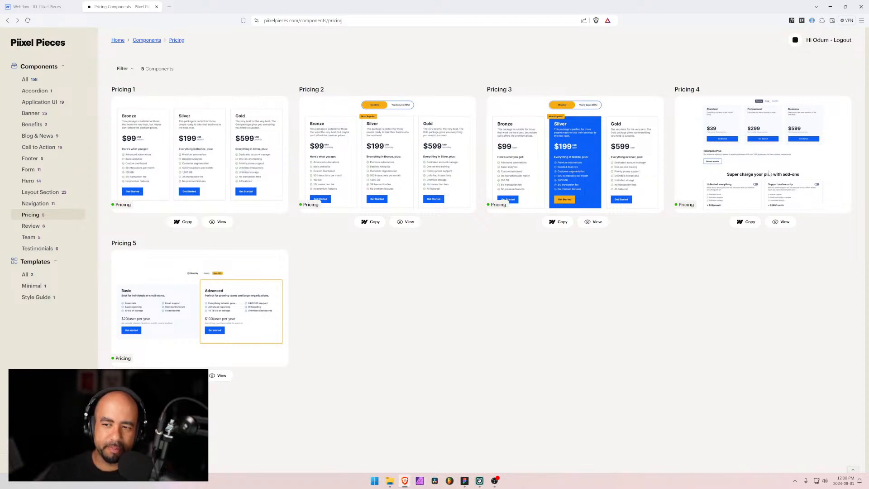
key("alt")
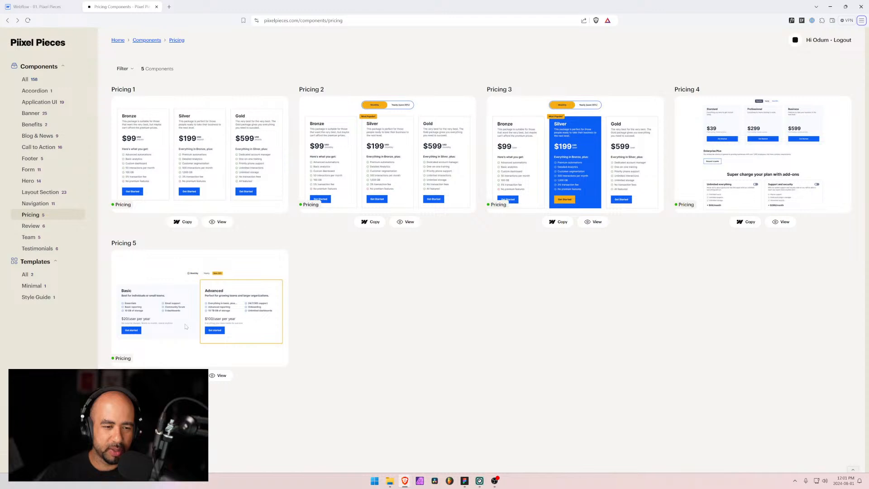
left_click(218, 376)
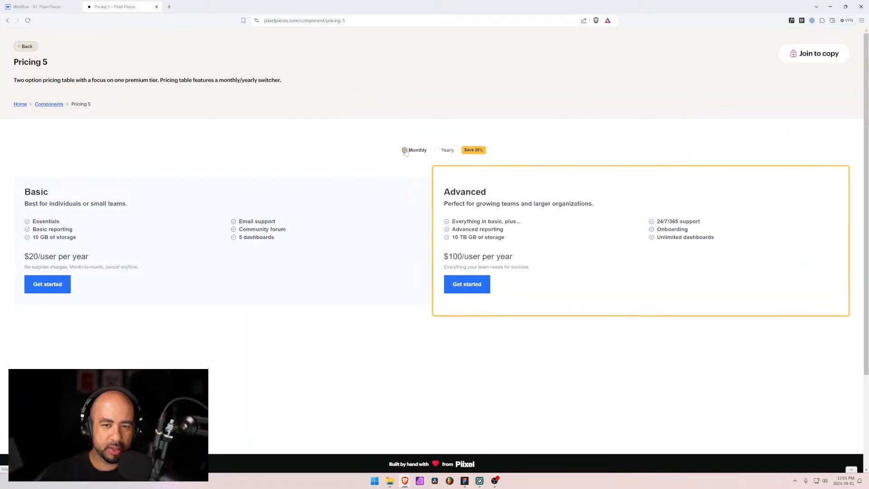
left_click(416, 151)
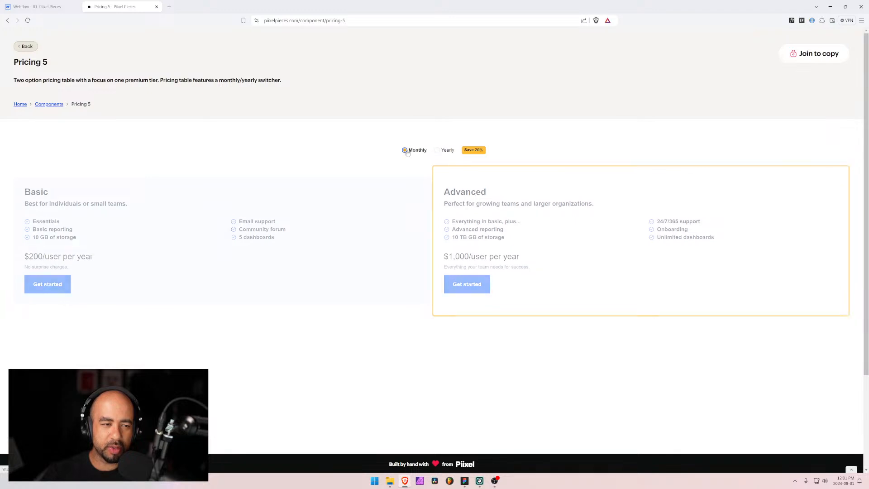
left_click(438, 151)
left_click(405, 151)
left_click(436, 151)
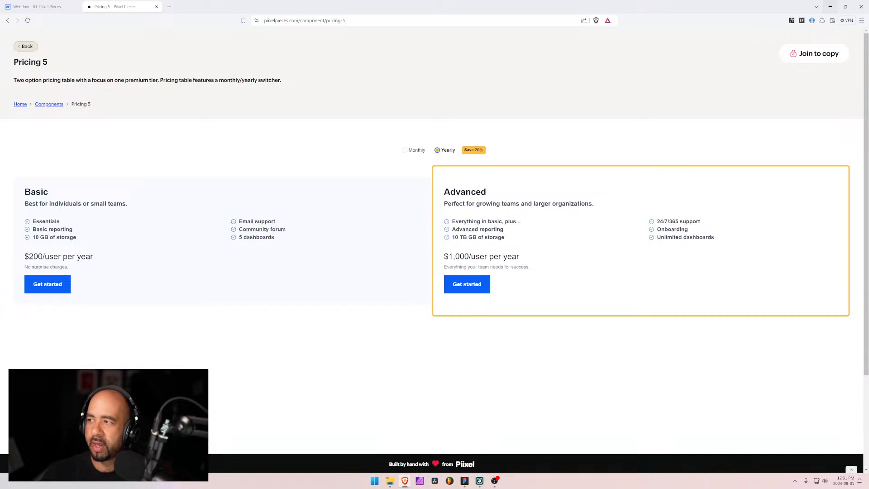
left_click(830, 6)
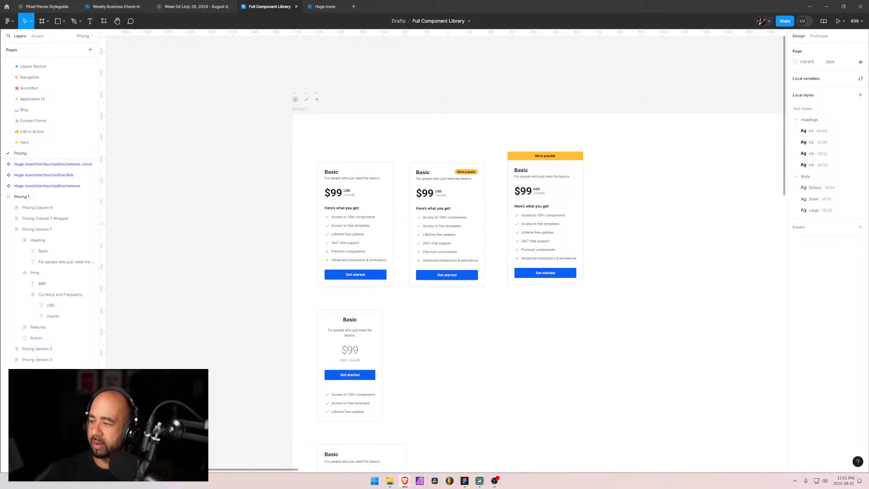
Step: Bring up the Webflow pricing page in the browser and reduce the page zoom to 100%
left_click_drag(868, 154, 407, 0)
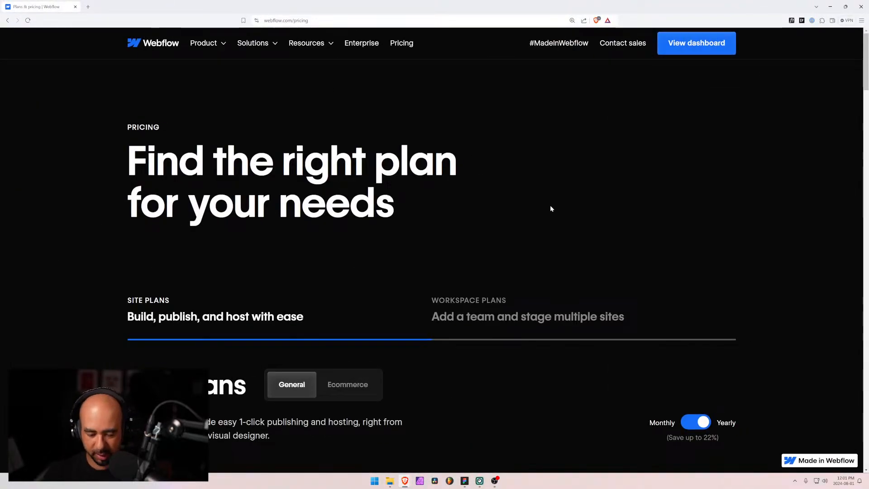
key("ctrl+minus")
key("ctrl+minus")
key("ctrl+minus")
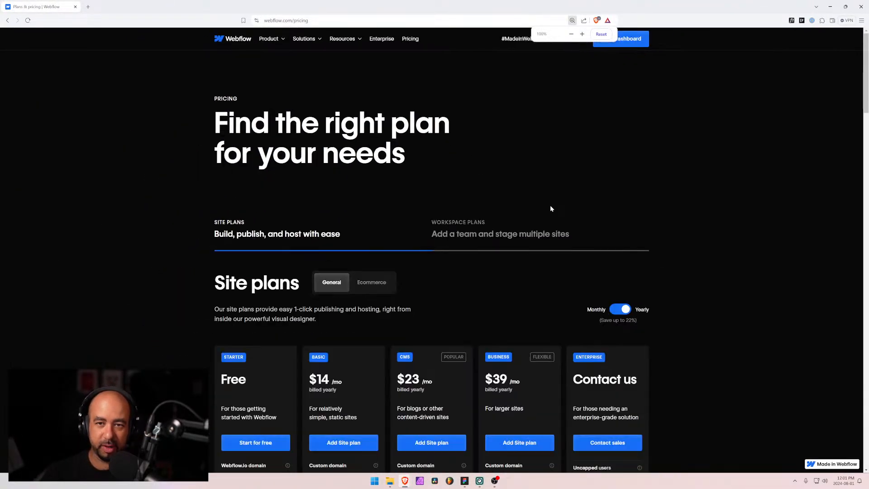
Step: Expand all plan features on the Webflow pricing page and examine the Publishing section of the comparison table
scroll(482, 238, "down", 12)
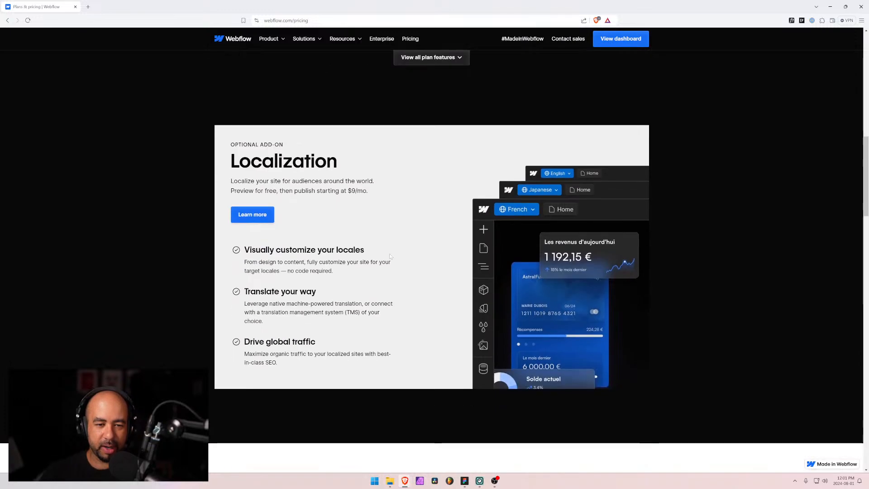
scroll(382, 249, "up", 4)
left_click(424, 231)
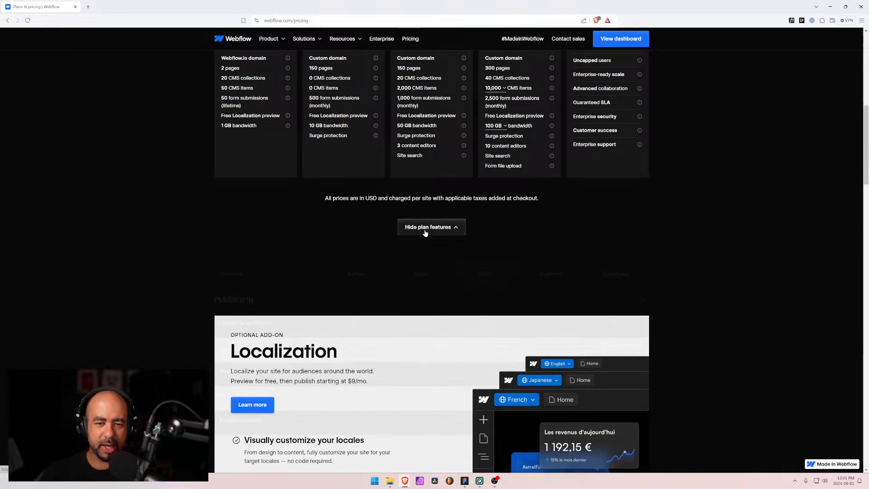
scroll(361, 246, "down", 3)
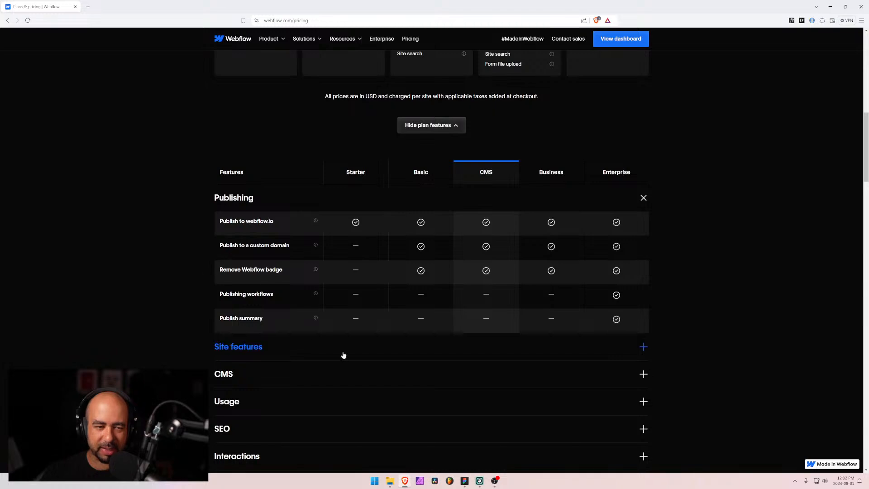
scroll(317, 344, "up", 3)
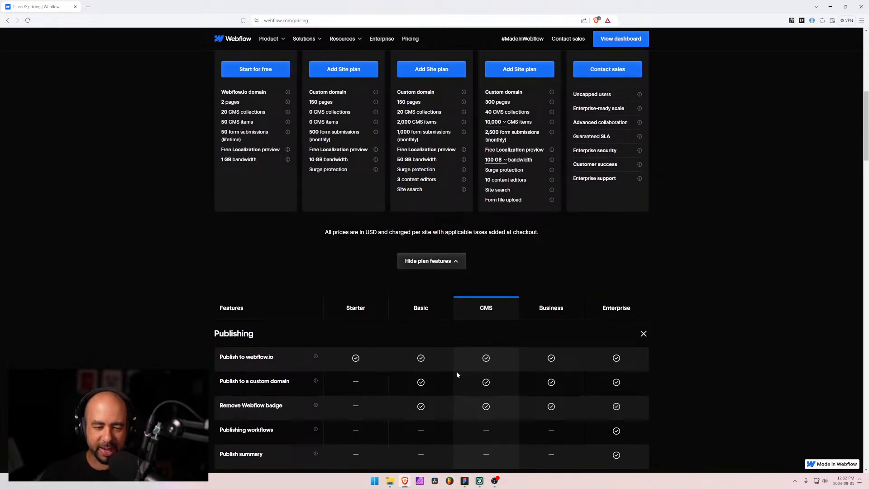
scroll(456, 368, "down", 3)
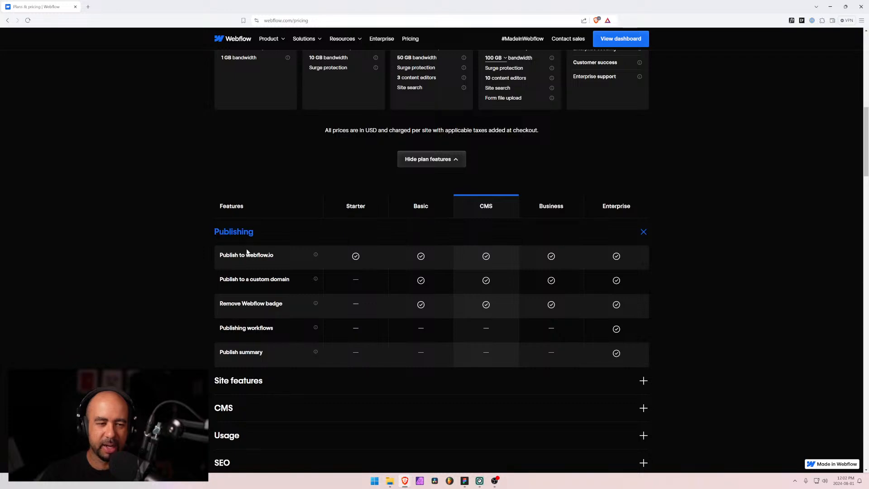
Step: Examine the Site plans cards on the Webflow pricing page together with the feature comparison table beneath them
scroll(293, 312, "up", 3)
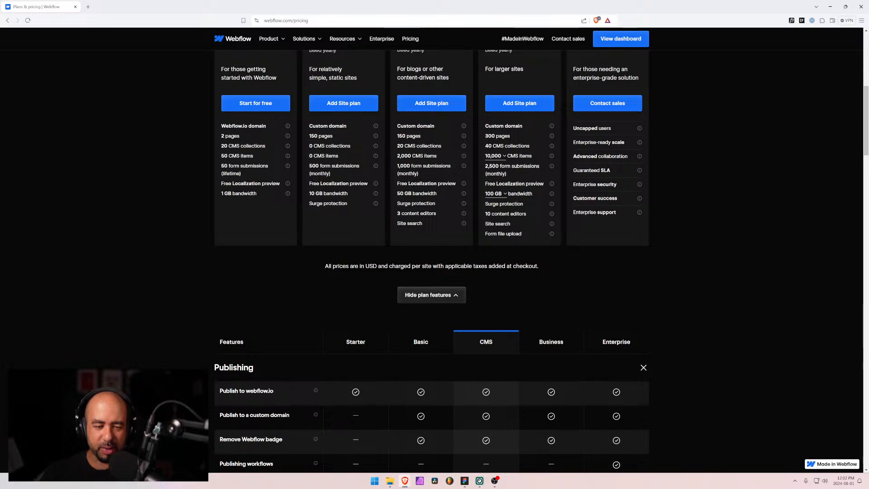
scroll(460, 381, "up", 2)
scroll(457, 382, "down", 1)
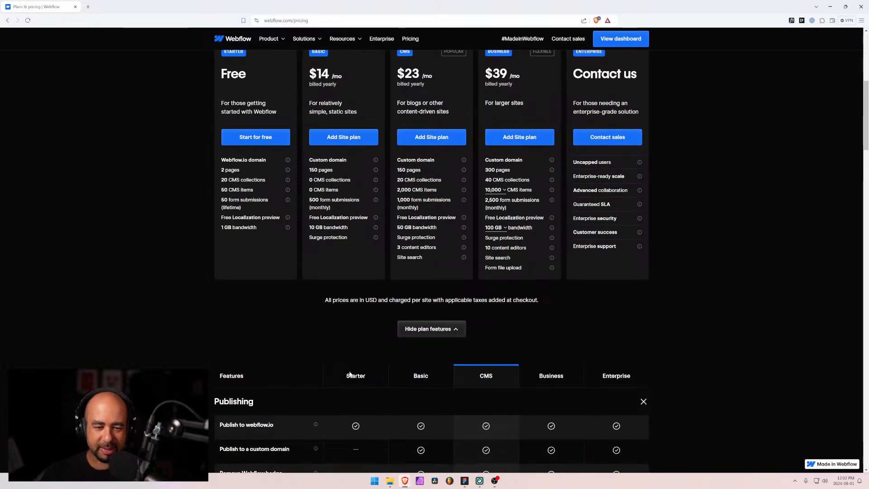
scroll(457, 370, "up", 3)
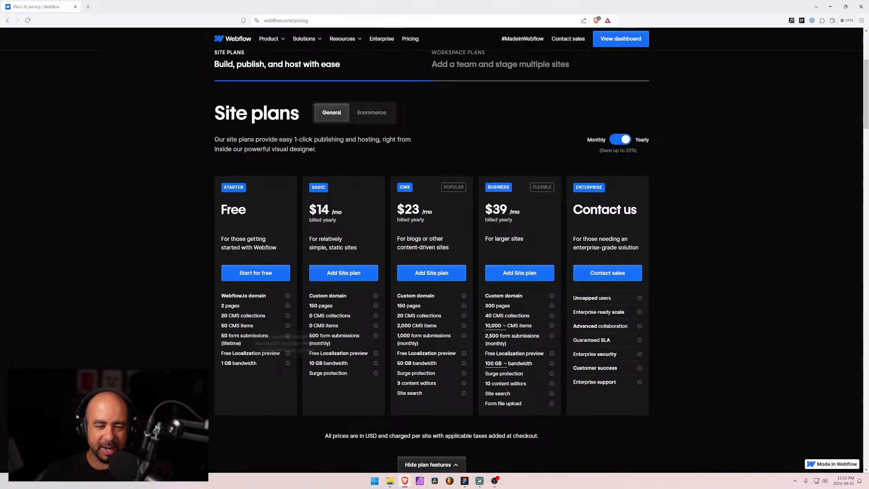
scroll(521, 380, "down", 1)
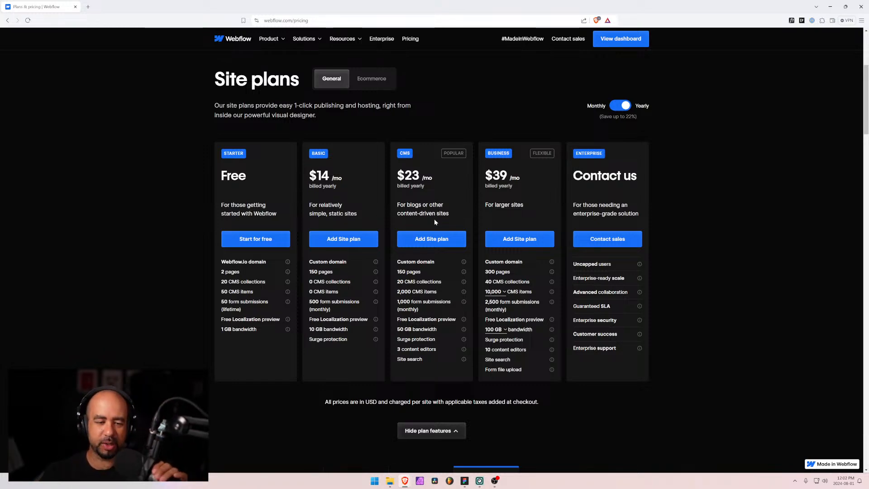
scroll(433, 219, "down", 4)
scroll(410, 236, "down", 1)
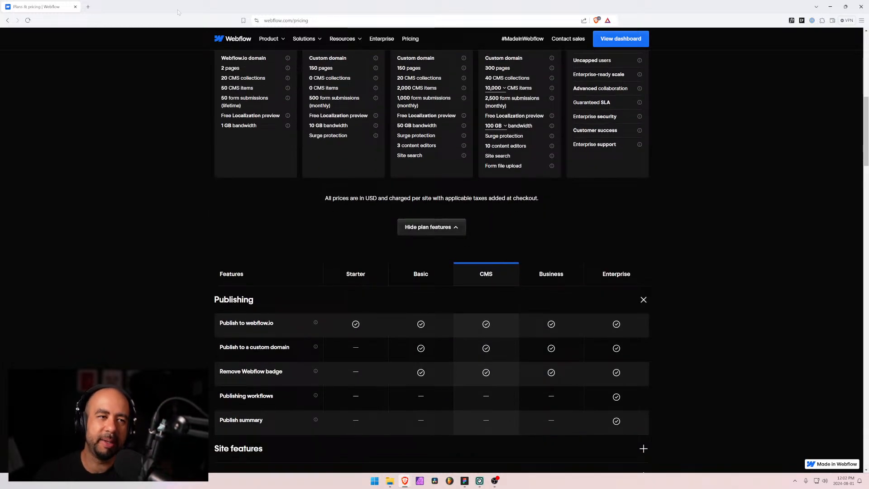
Step: Return to the Full Component Library file in Figma and select the first Basic pricing card, Pricing Version 1
left_click(830, 6)
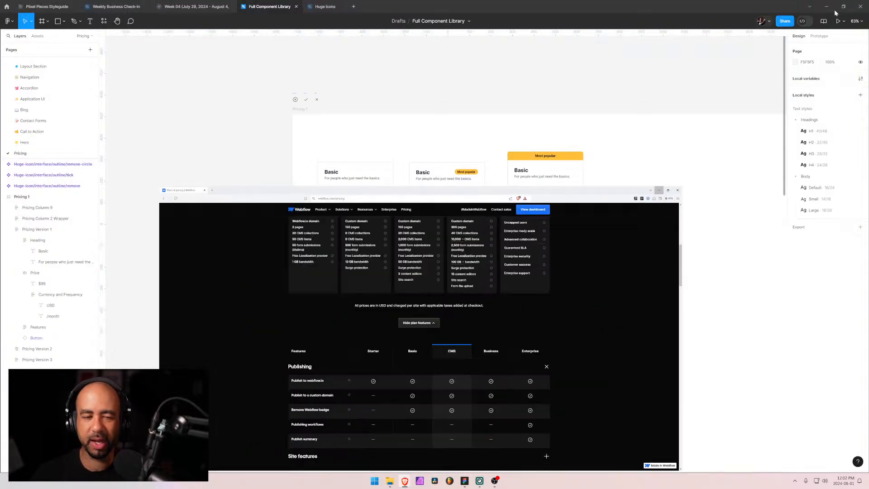
left_click(331, 166)
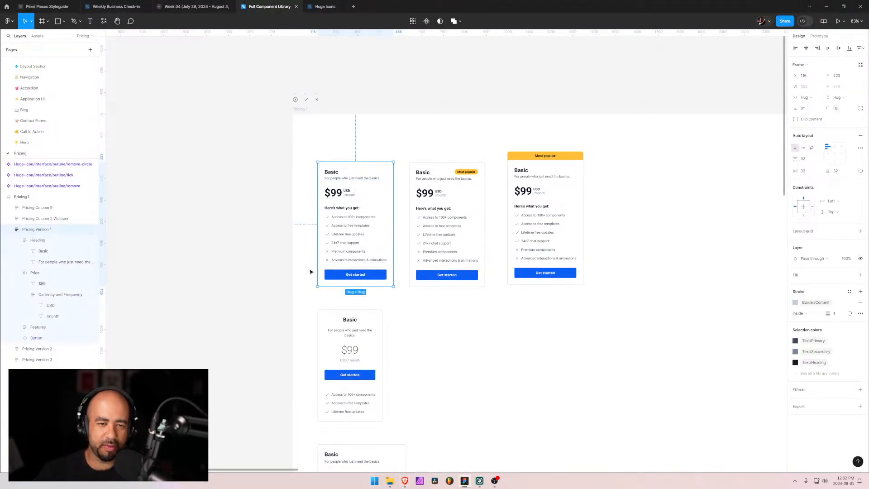